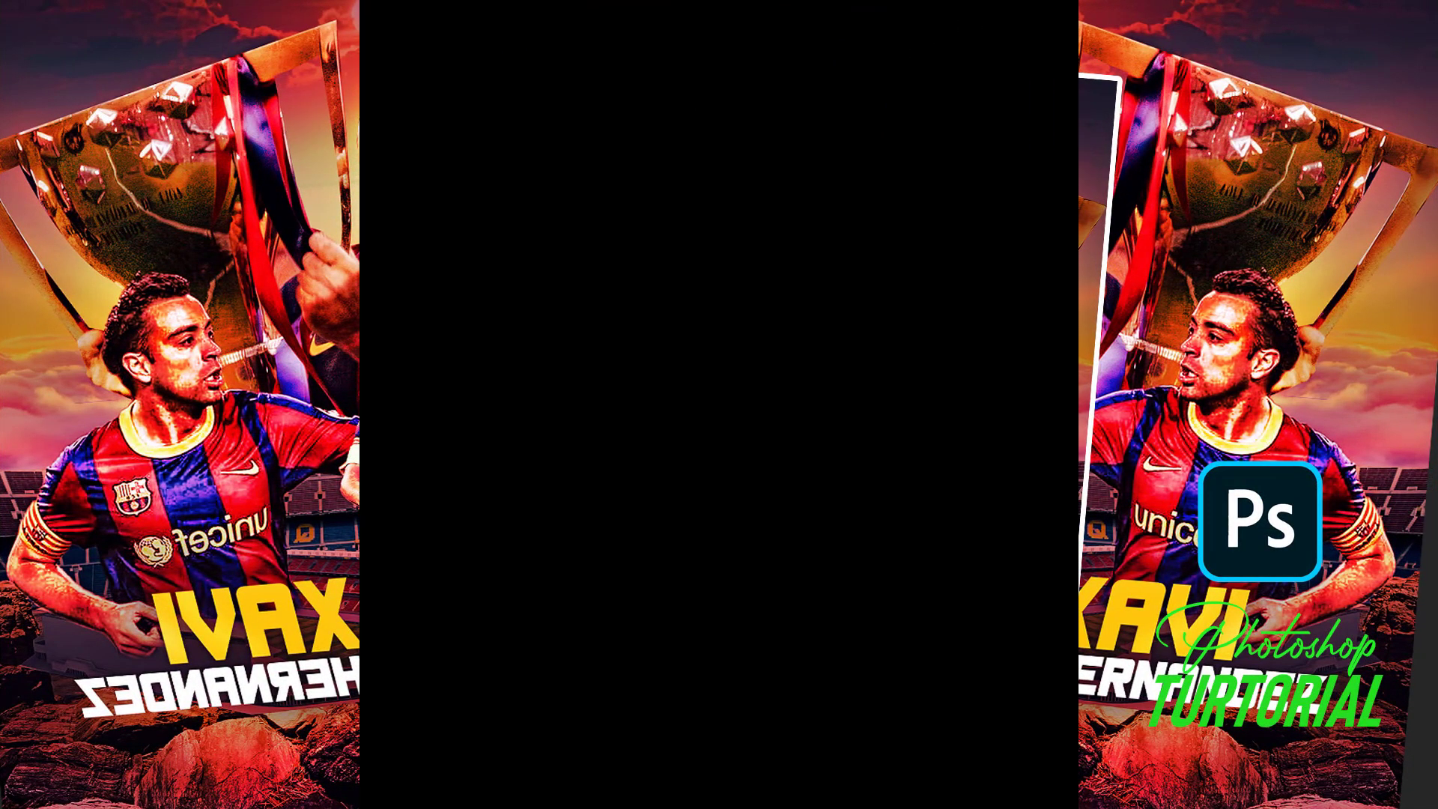
Stamp visible layers into Layer 3 and grade it in Camera Raw: exposure -0.20, contrast +16, blacks -45
{"action": "key", "text": "ctrl+0"}
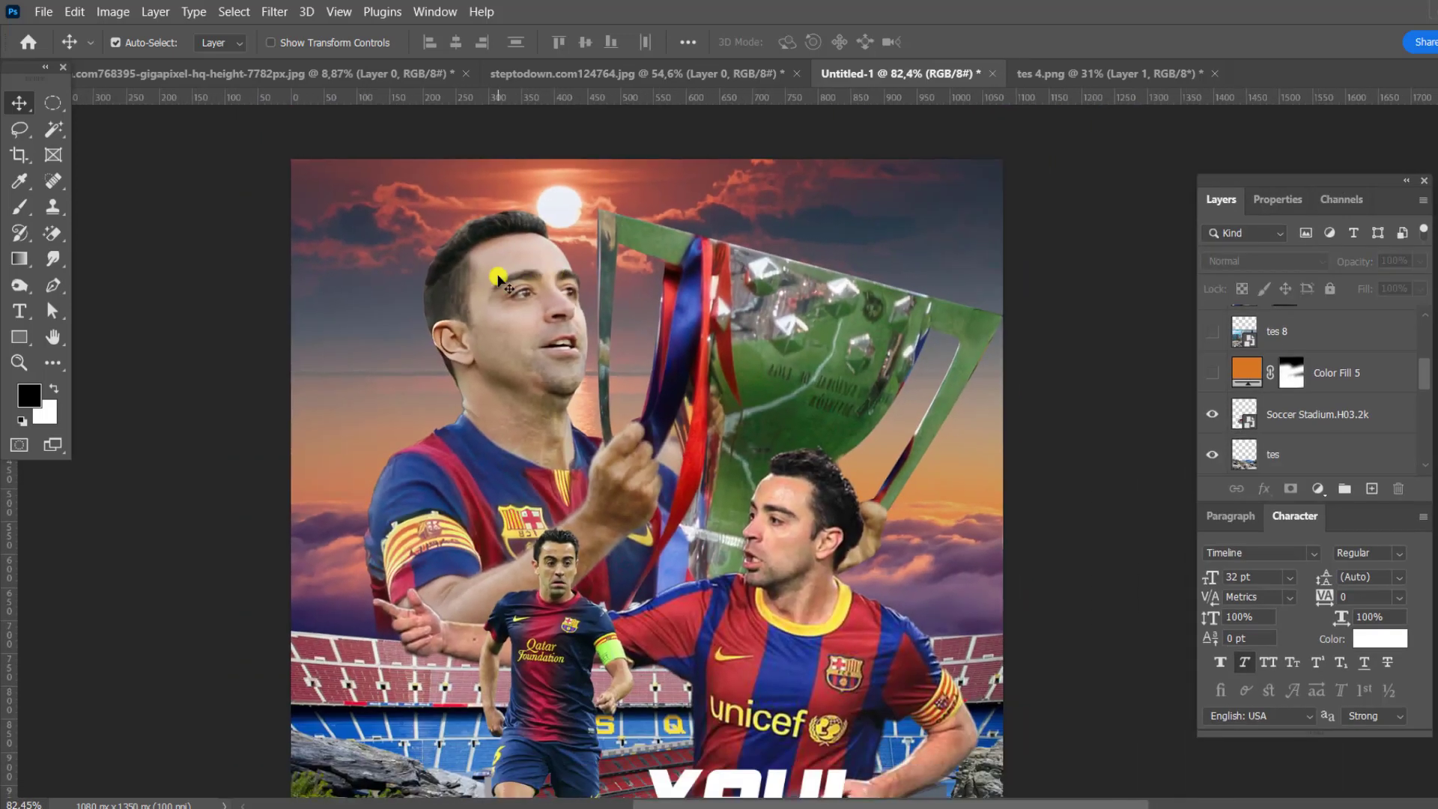
{"action": "key", "text": "ctrl+alt+shift+e"}
{"action": "key", "text": "ctrl+shift+a"}
{"action": "left_click", "coordinate": [411, 146]}
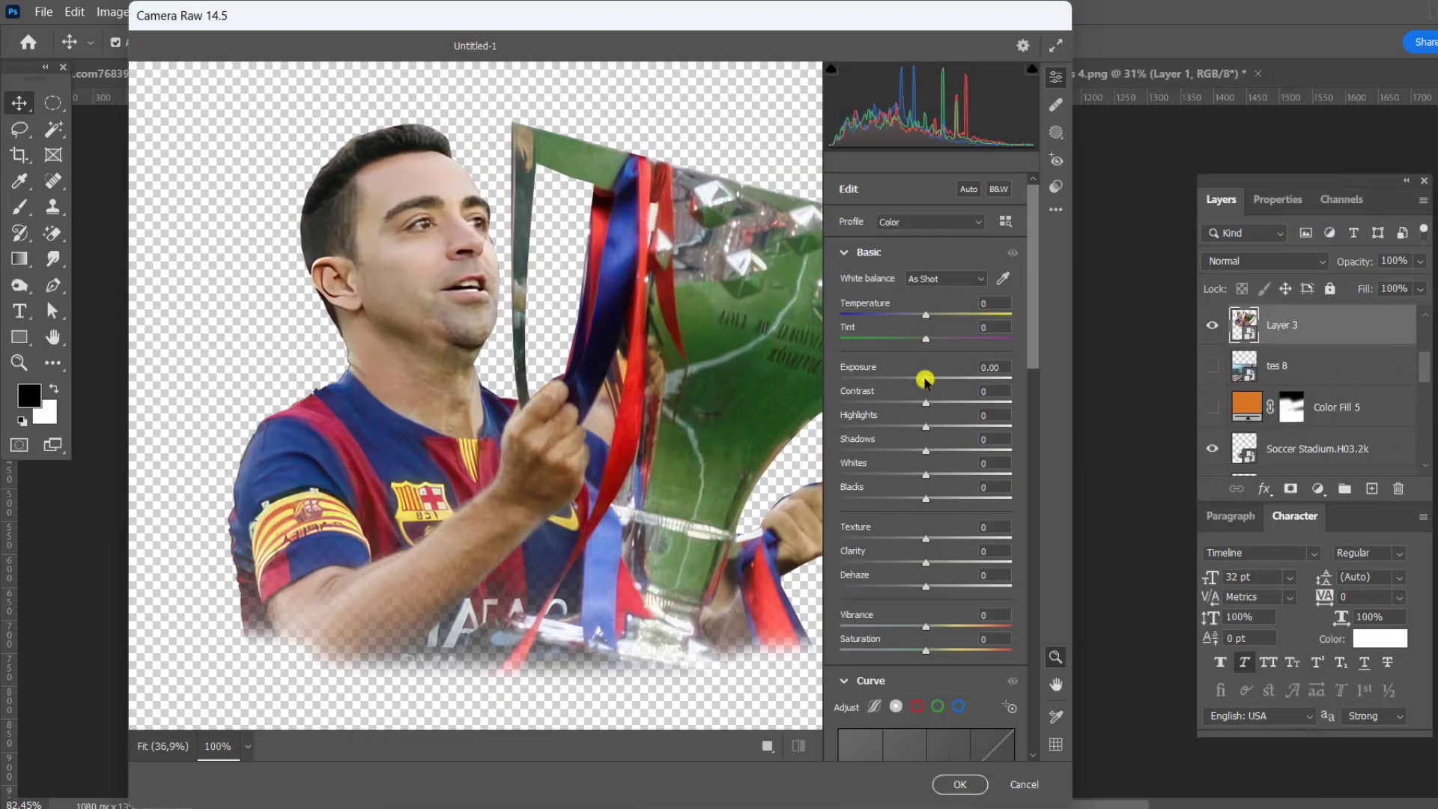
{"action": "left_click_drag", "start_coordinate": [926, 378], "coordinate": [923, 378]}
{"action": "left_click_drag", "start_coordinate": [925, 402], "coordinate": [937, 408]}
{"action": "left_click_drag", "start_coordinate": [929, 506], "coordinate": [887, 502]}
{"action": "left_click", "coordinate": [932, 539]}
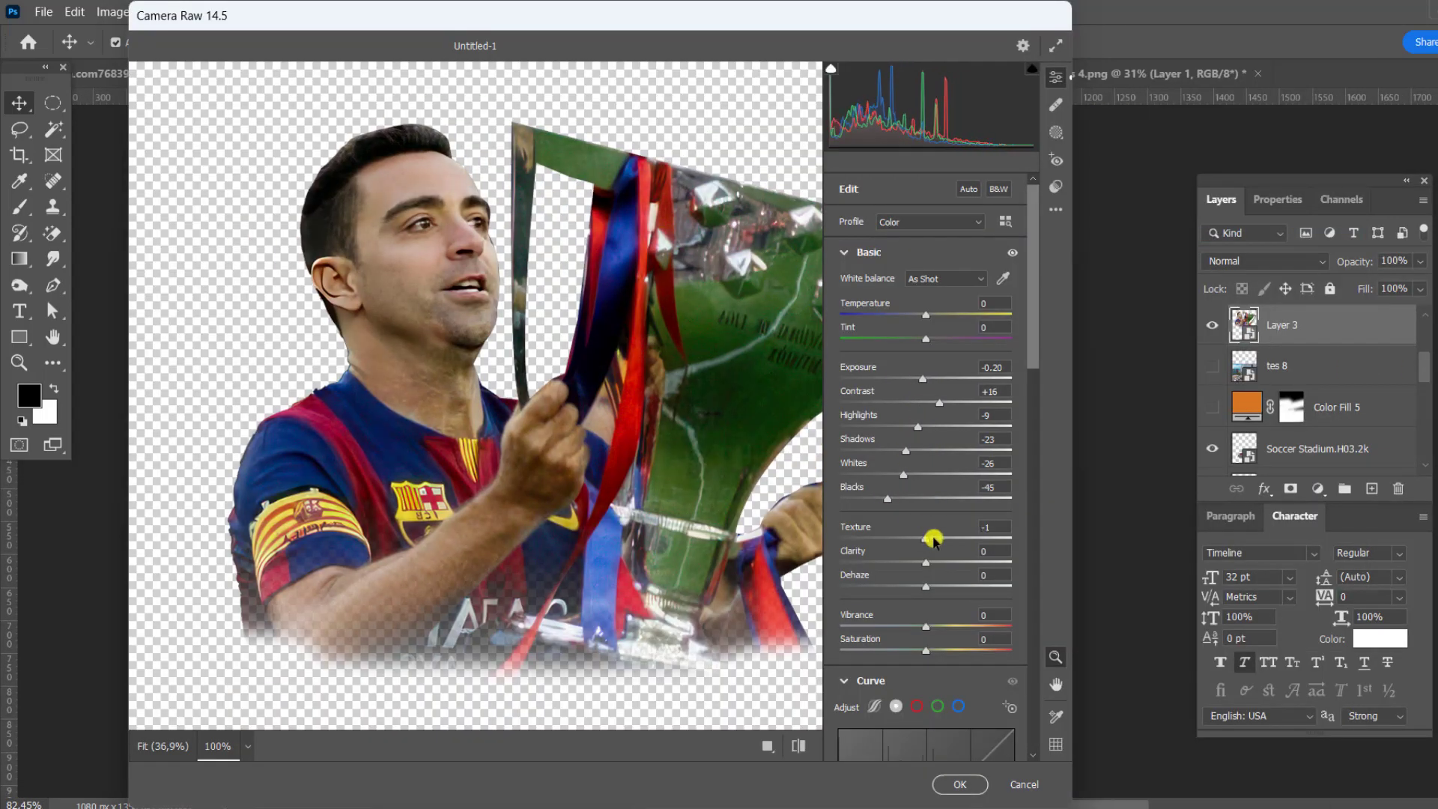
{"action": "scroll", "coordinate": [928, 581], "scroll_direction": "down", "scroll_amount": 5}
{"action": "scroll", "coordinate": [873, 552], "scroll_direction": "down", "scroll_amount": 3}
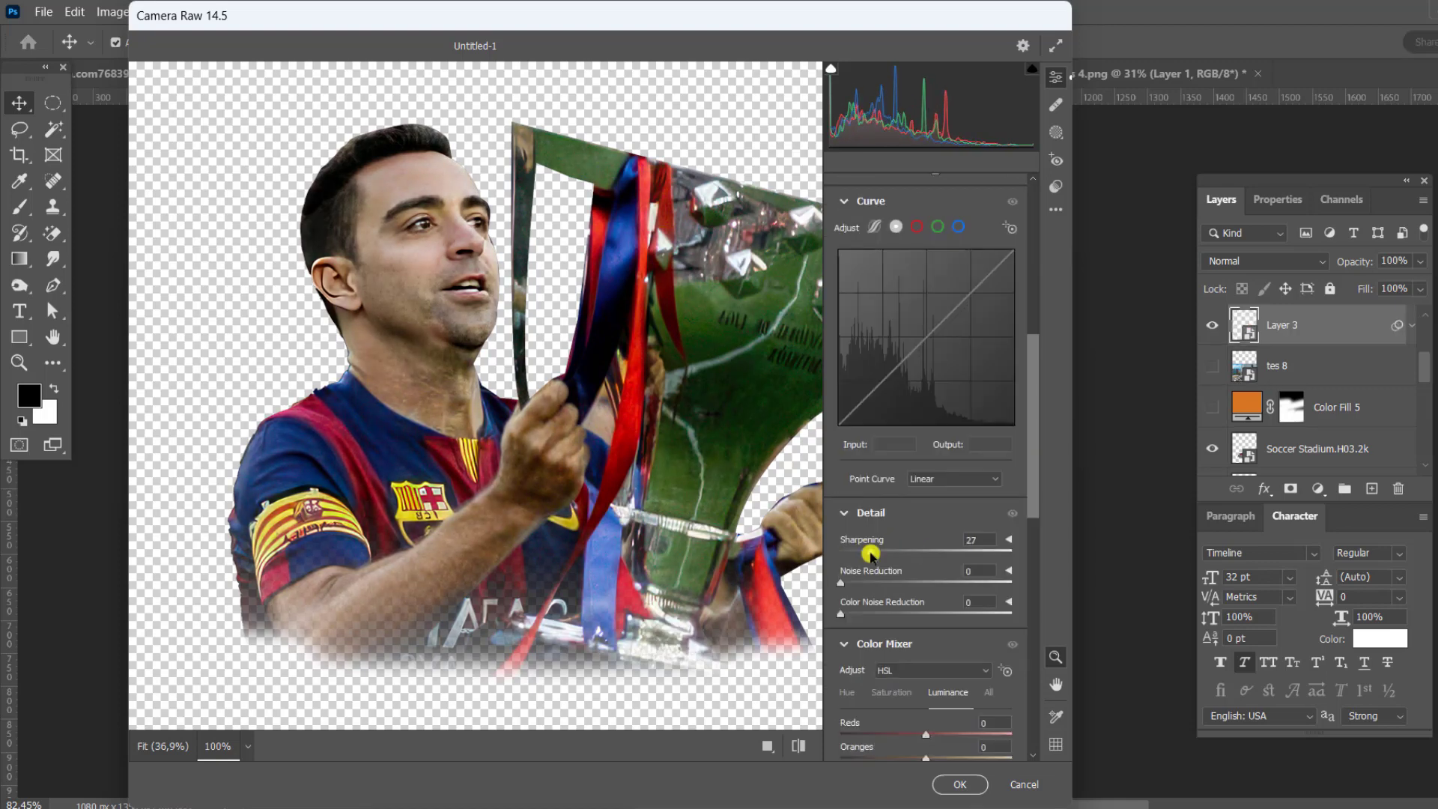
{"action": "key", "text": "Return"}
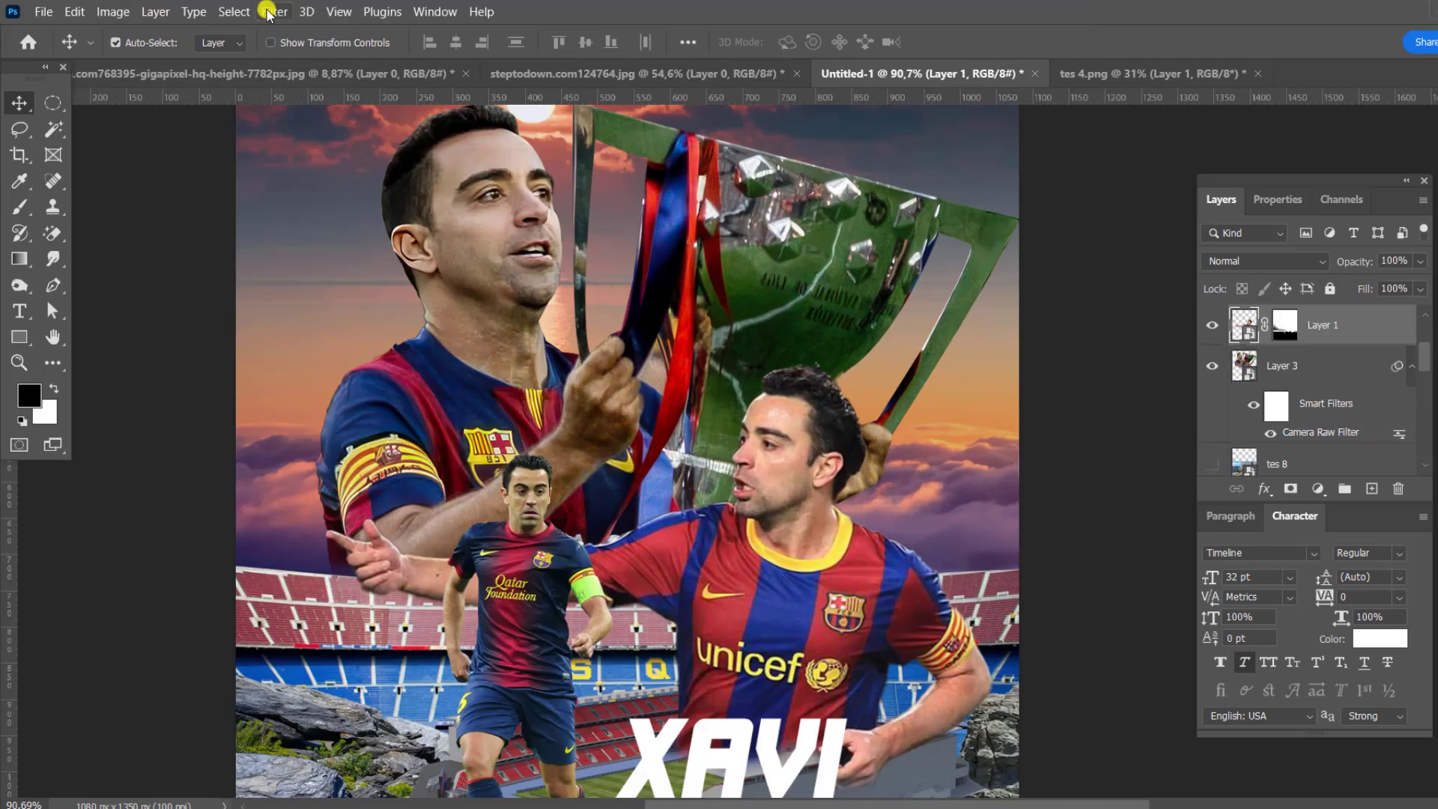
Convert Layer 1 to a smart object and apply Topaz Adjust 5 with boosted detail to the player layers
{"action": "left_click", "coordinate": [267, 12]}
{"action": "right_click", "coordinate": [1318, 324]}
{"action": "left_click", "coordinate": [1255, 232]}
{"action": "left_click", "coordinate": [274, 11]}
{"action": "left_click", "coordinate": [573, 479]}
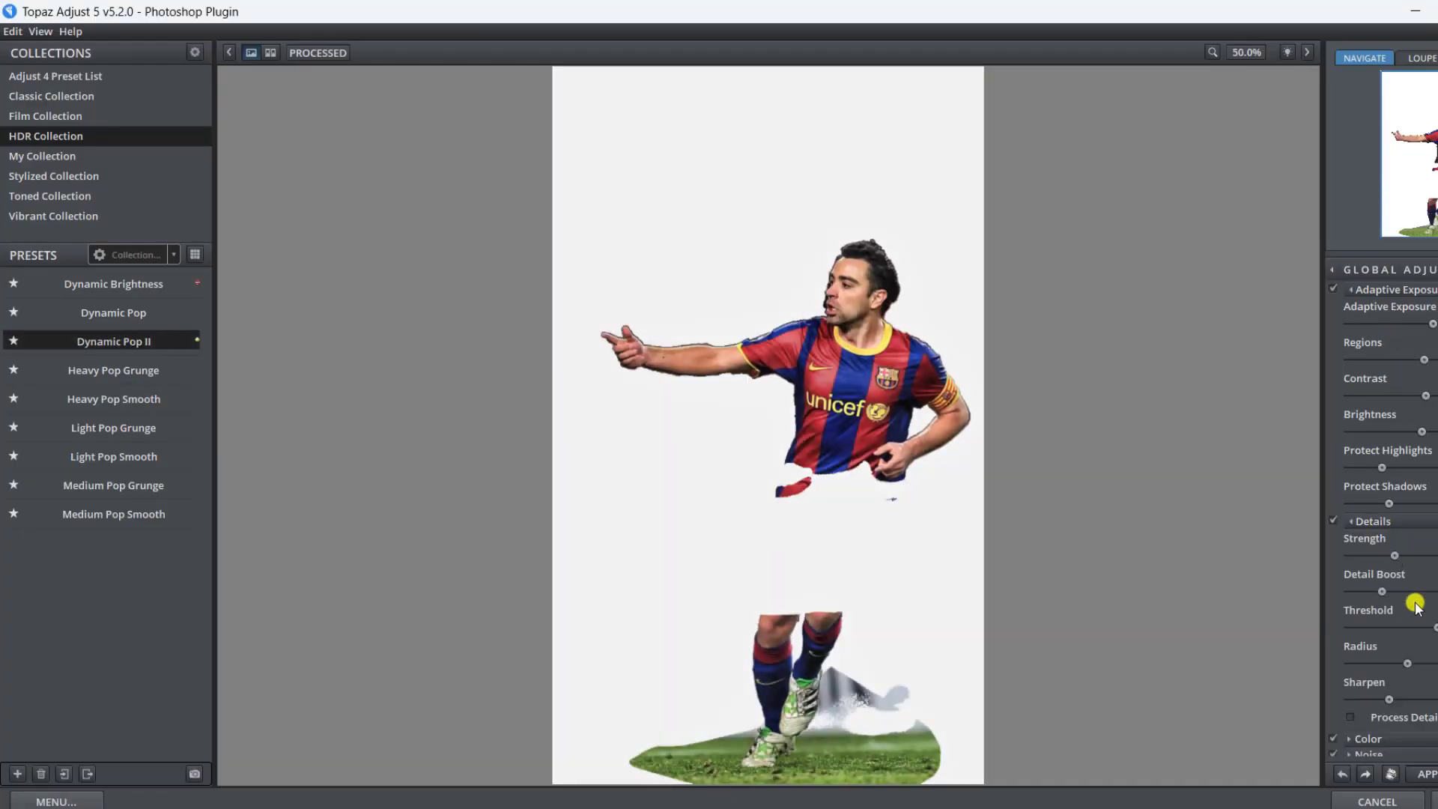
{"action": "left_click_drag", "start_coordinate": [1416, 603], "coordinate": [1402, 604]}
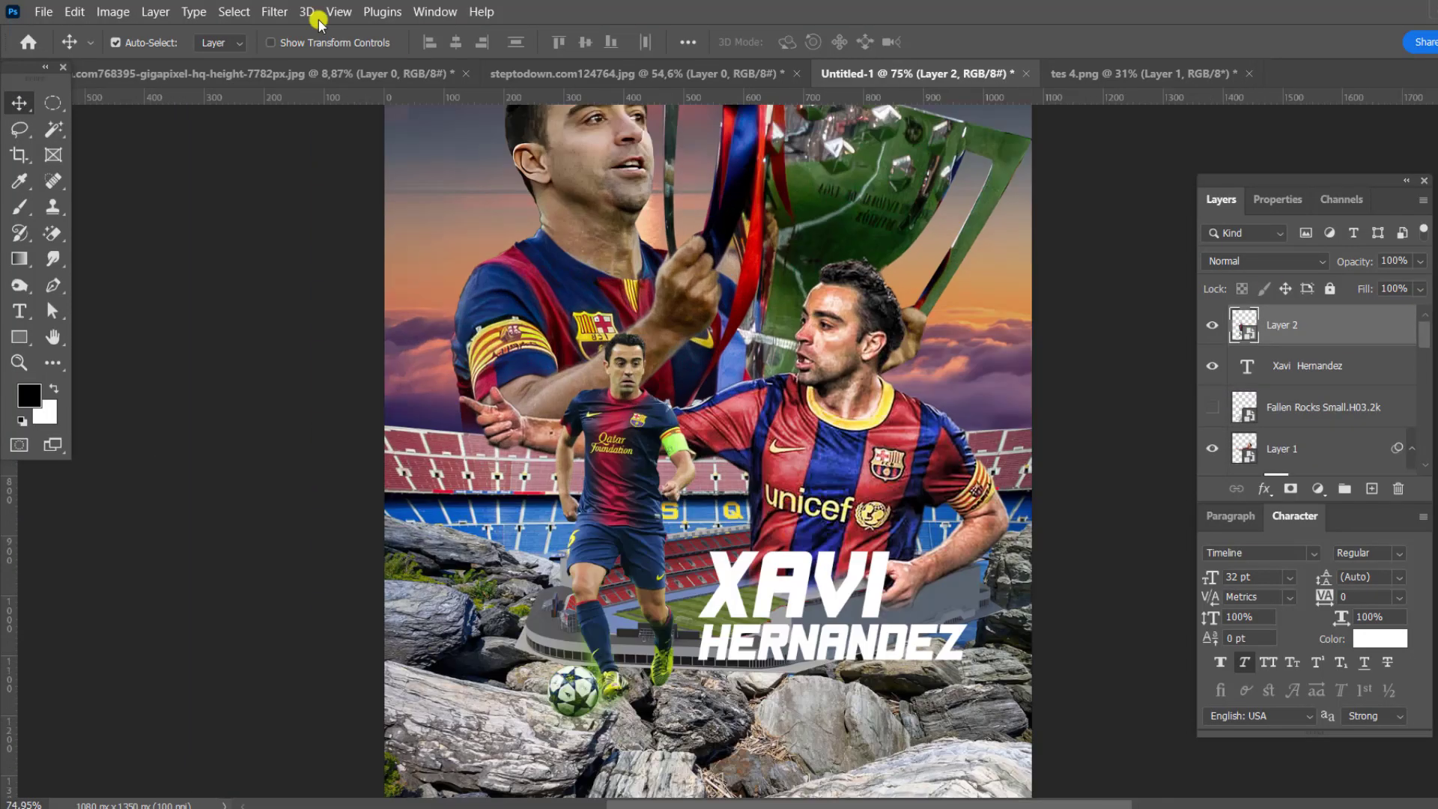
{"action": "left_click", "coordinate": [274, 11]}
{"action": "left_click", "coordinate": [573, 479]}
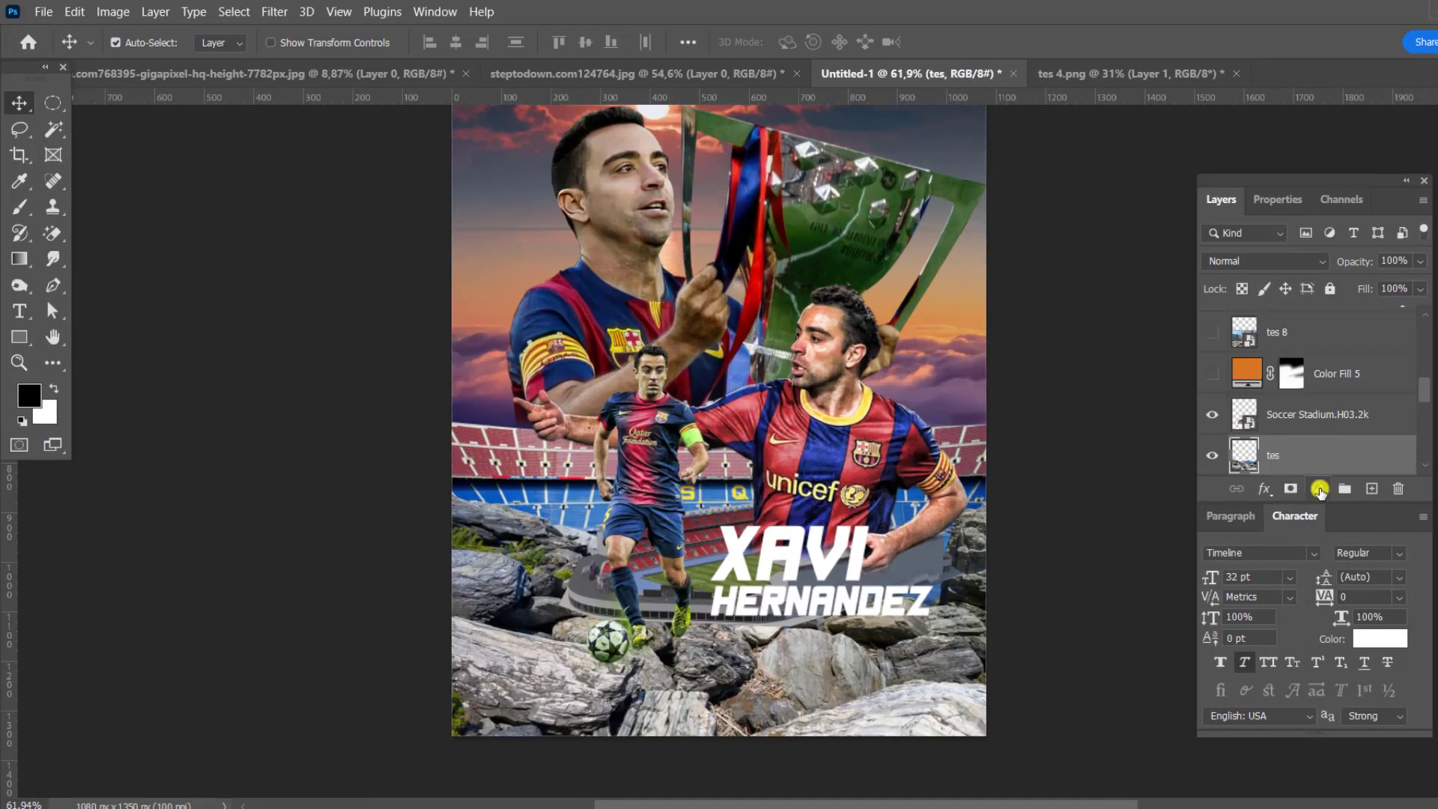
Add a Levels layer with midtones at 0.48 and a Color Balance adjustment layer
{"action": "left_click", "coordinate": [1341, 221]}
{"action": "left_click_drag", "start_coordinate": [1322, 410], "coordinate": [1356, 411]}
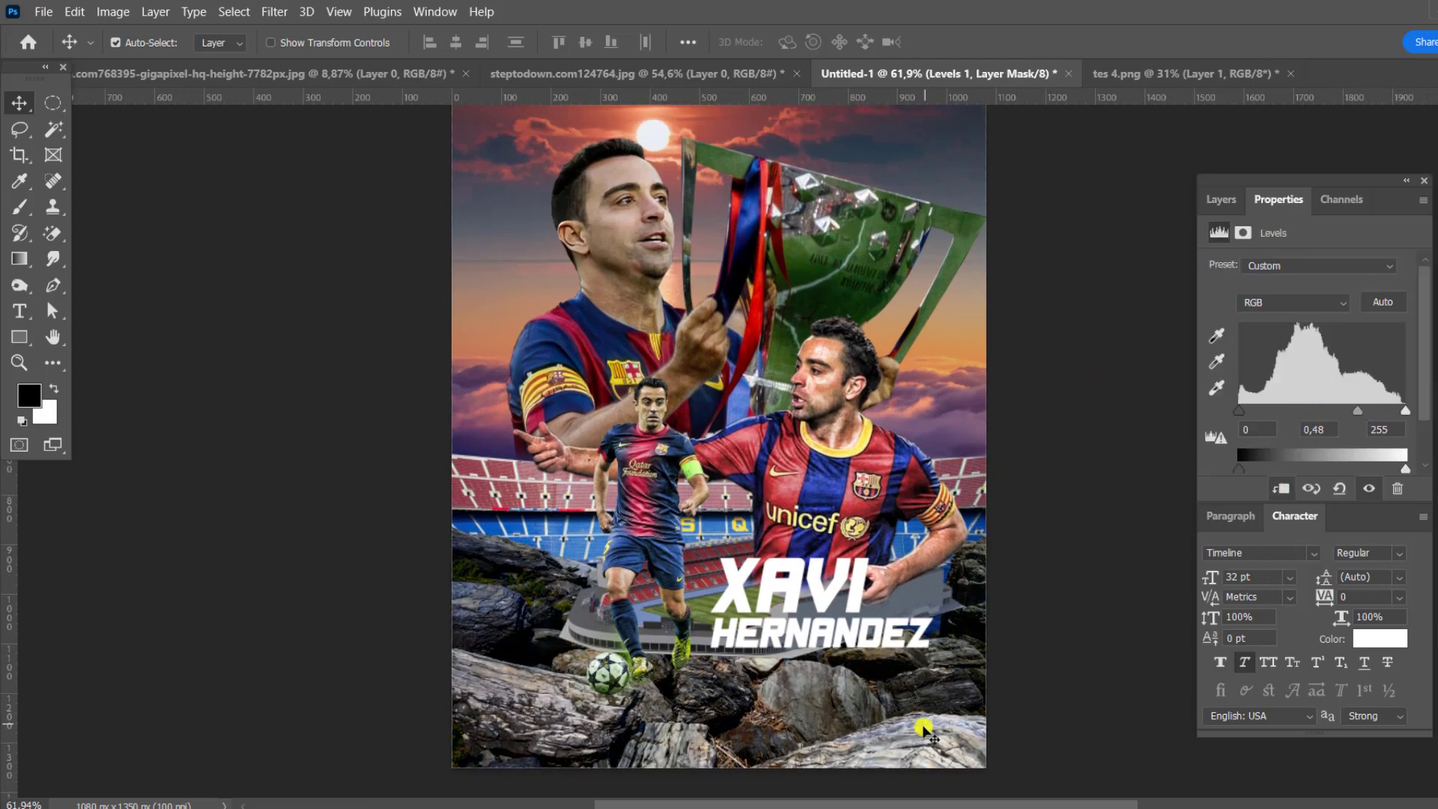
{"action": "left_click", "coordinate": [1221, 199]}
{"action": "left_click", "coordinate": [1314, 488]}
{"action": "left_click", "coordinate": [1340, 352]}
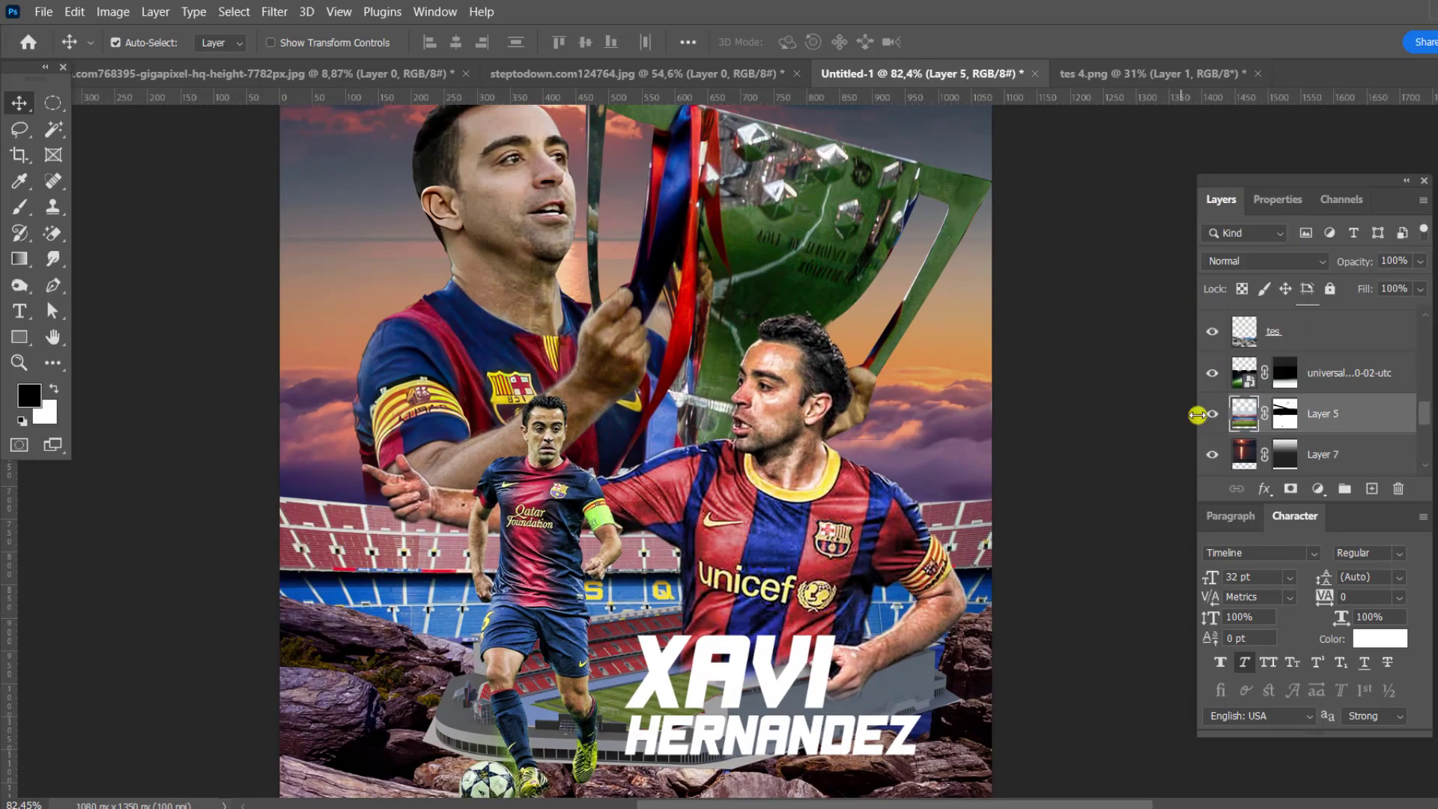
Add an Exposure layer with an inverted mask and paint its darkening onto the rocks
{"action": "left_click", "coordinate": [1317, 488]}
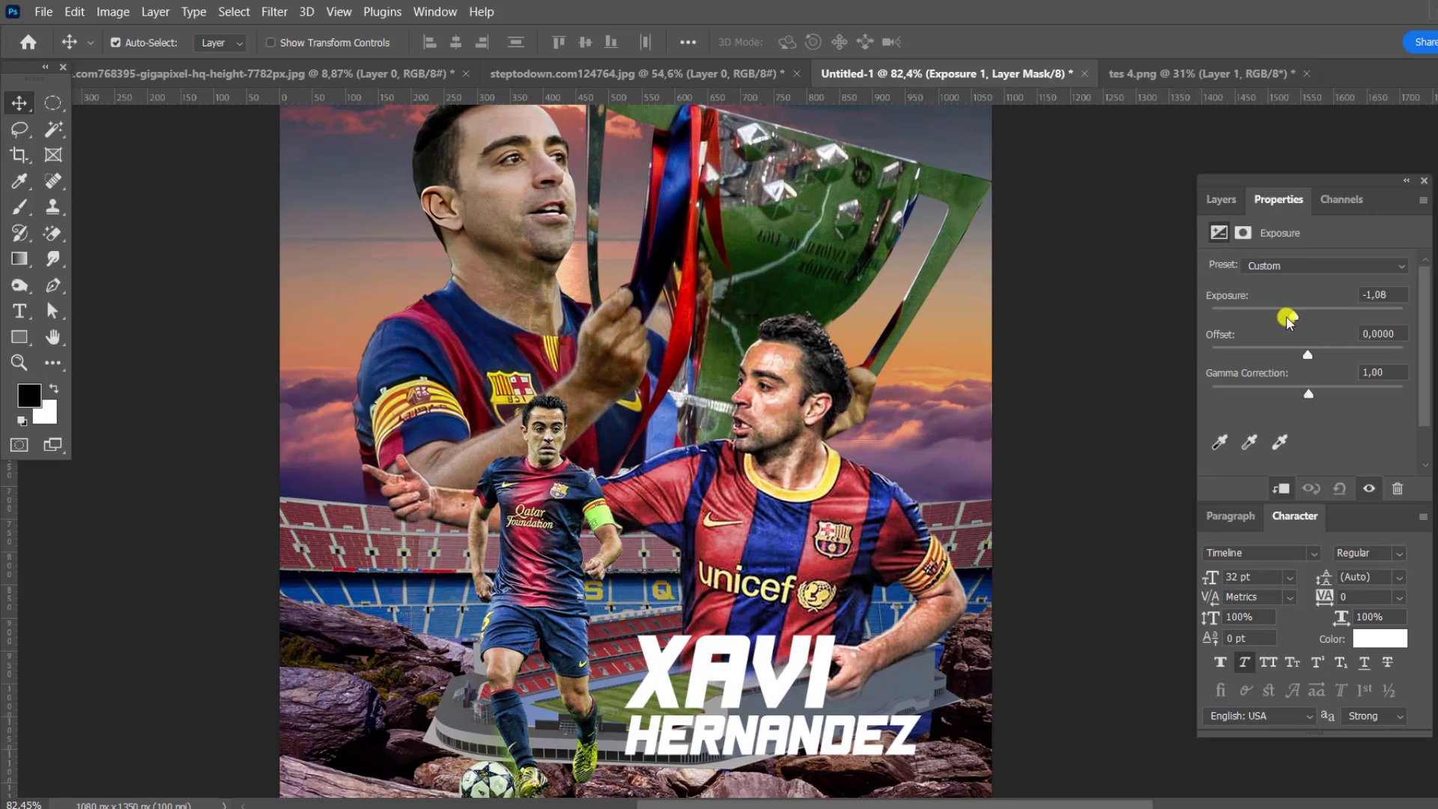
{"action": "left_click", "coordinate": [1221, 199]}
{"action": "key", "text": "ctrl+i"}
{"action": "left_click", "coordinate": [18, 206]}
{"action": "key", "text": "x"}
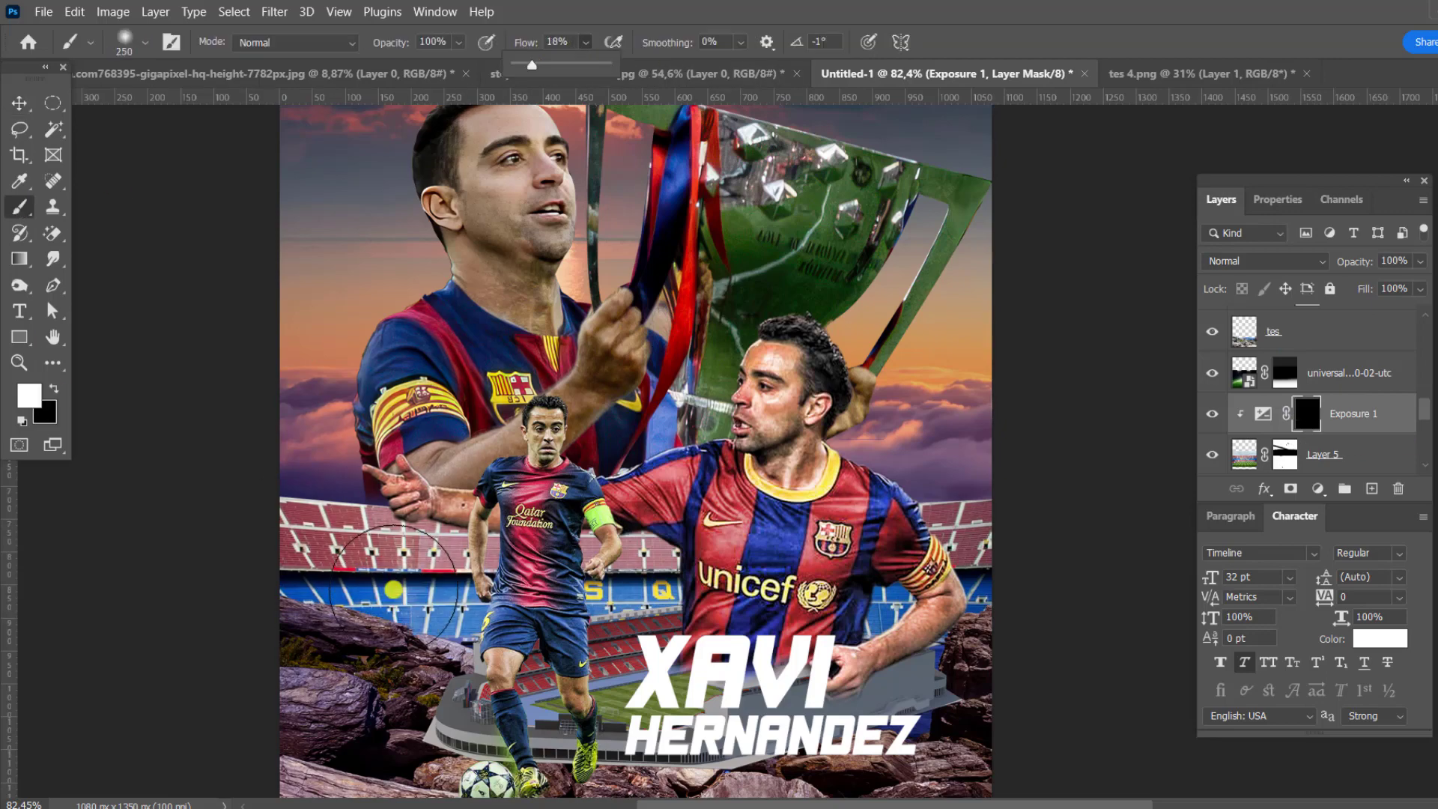
{"action": "scroll", "coordinate": [471, 499], "scroll_direction": "down", "scroll_amount": 2}
{"action": "left_click_drag", "start_coordinate": [330, 524], "coordinate": [471, 500]}
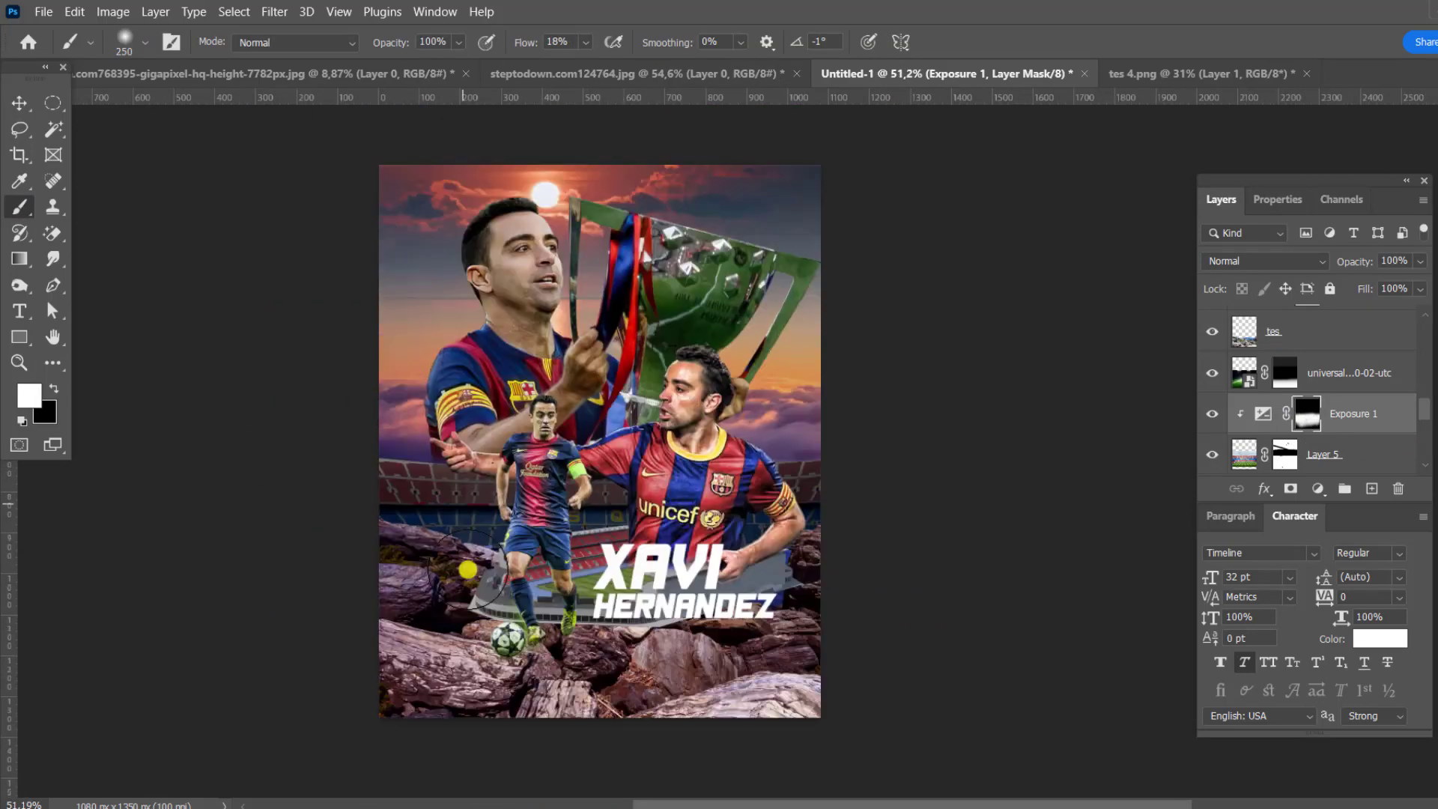
Add a second darkened Exposure layer with a black mask painted along the bottom rocks
{"action": "left_click_drag", "start_coordinate": [1305, 317], "coordinate": [1284, 317]}
{"action": "left_click", "coordinate": [1220, 200]}
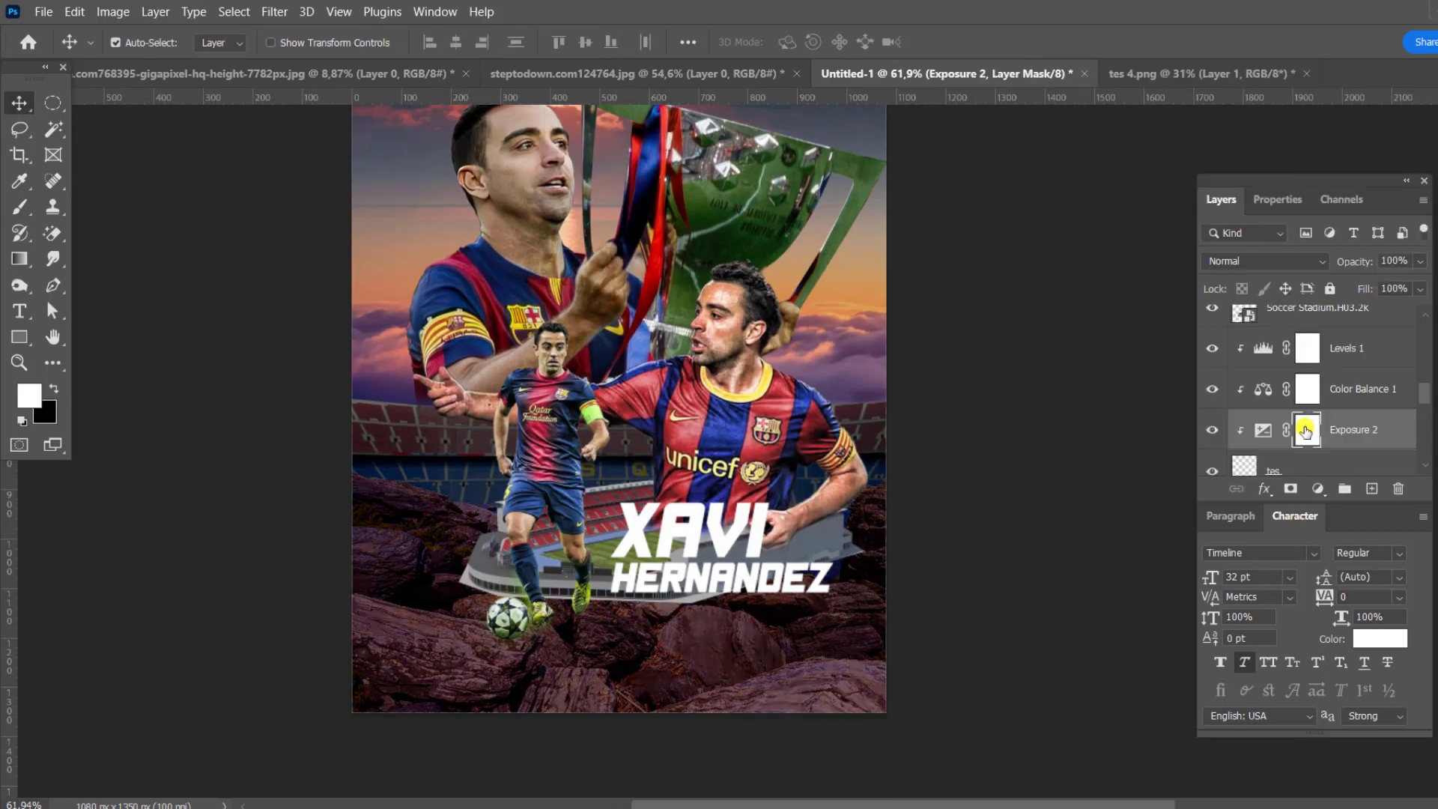
{"action": "key", "text": "ctrl+i"}
{"action": "left_click", "coordinate": [18, 207]}
{"action": "mouse_move", "coordinate": [375, 674]}
{"action": "left_mouse_down"}
{"action": "mouse_move", "coordinate": [584, 738]}
{"action": "mouse_move", "coordinate": [946, 512]}
{"action": "left_mouse_up"}
{"action": "scroll", "coordinate": [387, 522], "scroll_direction": "up", "scroll_amount": 1}
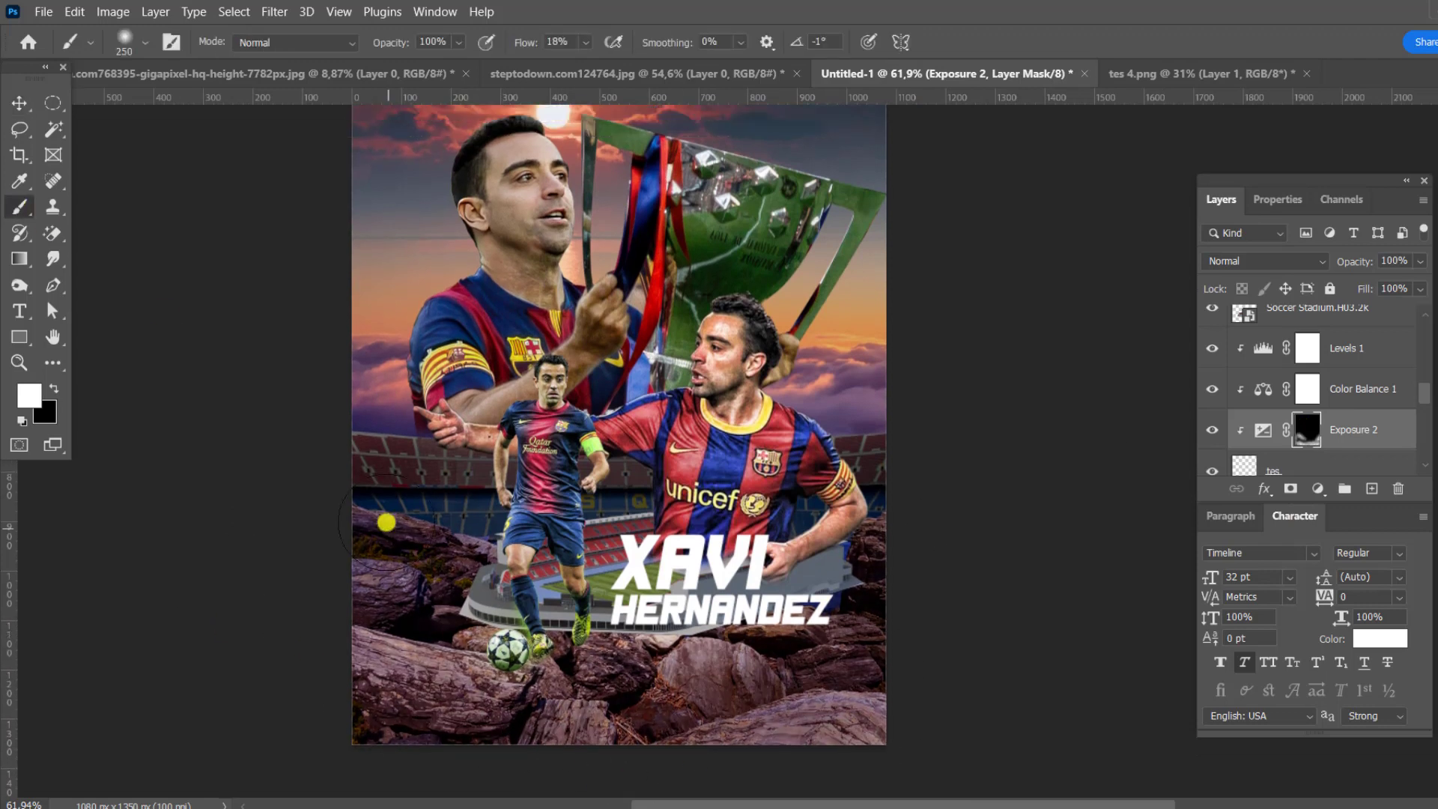
{"action": "key", "text": "v"}
Add a third darkened Exposure layer with a black mask painted around the stadium base
{"action": "left_click", "coordinate": [1318, 308]}
{"action": "left_click", "coordinate": [1317, 488]}
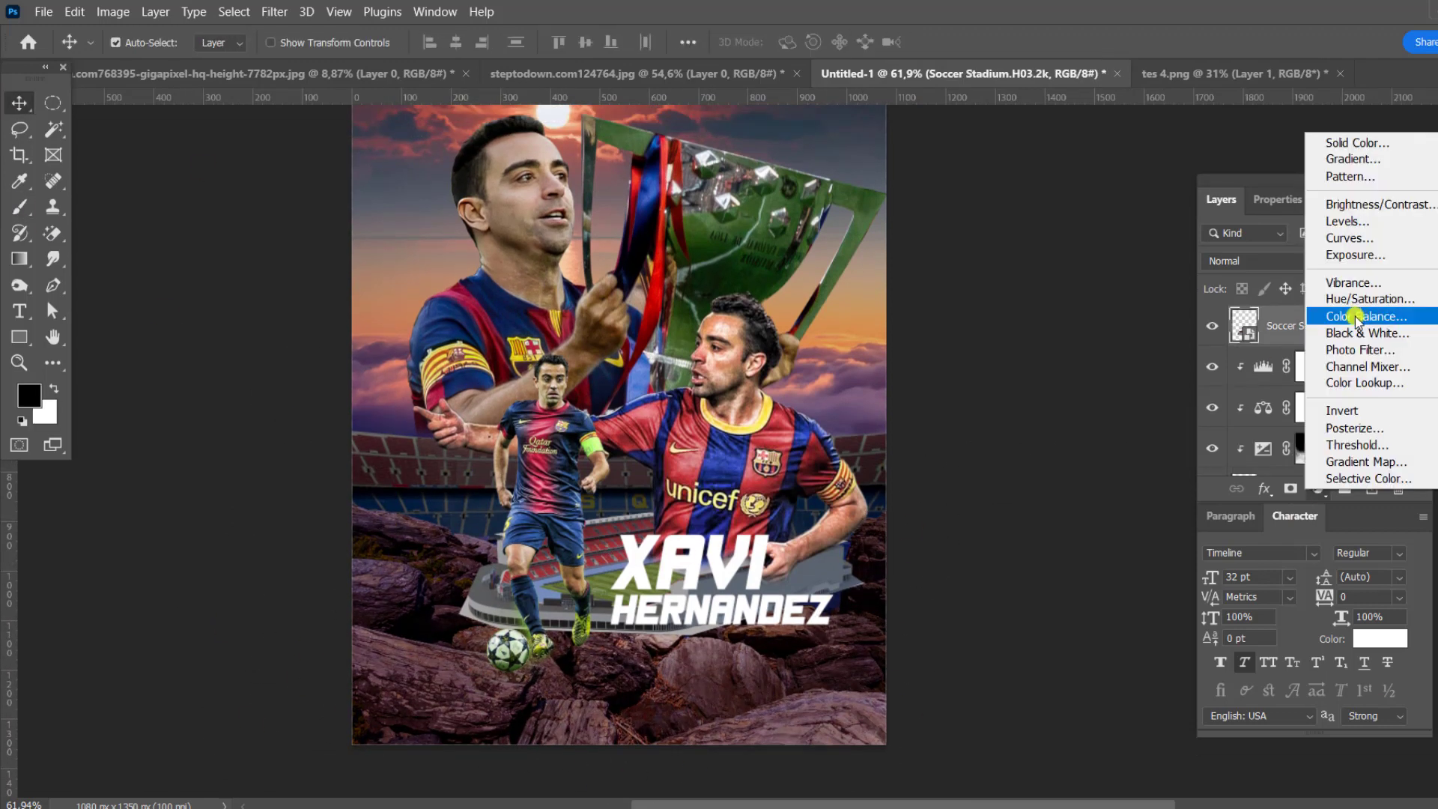
{"action": "left_click", "coordinate": [1348, 254]}
{"action": "left_click_drag", "start_coordinate": [1324, 322], "coordinate": [1284, 321]}
{"action": "left_click", "coordinate": [1220, 199]}
{"action": "key", "text": "ctrl+i"}
{"action": "key", "text": "b"}
{"action": "left_click_drag", "start_coordinate": [540, 569], "coordinate": [593, 606]}
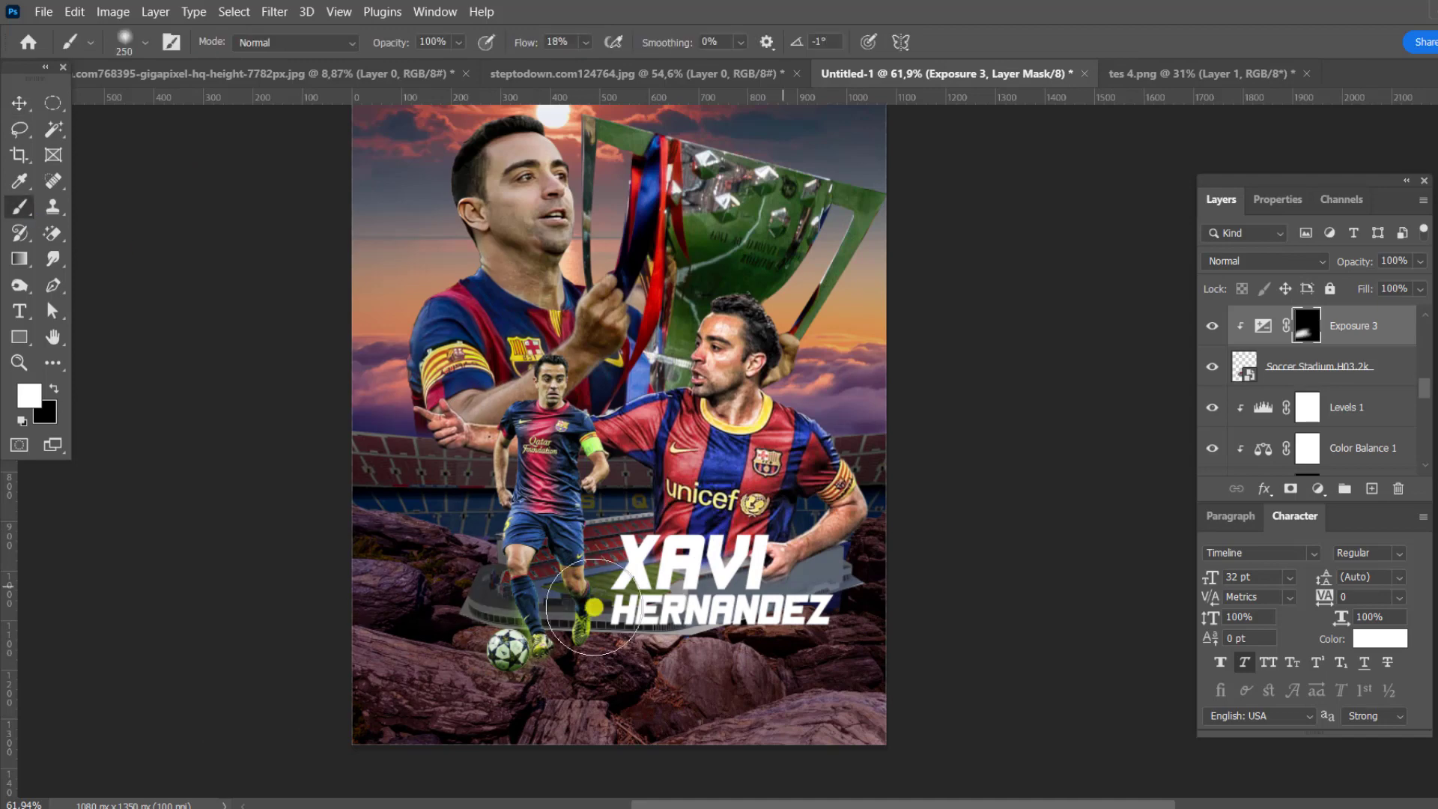
{"action": "scroll", "coordinate": [306, 448], "scroll_direction": "down", "scroll_amount": 1}
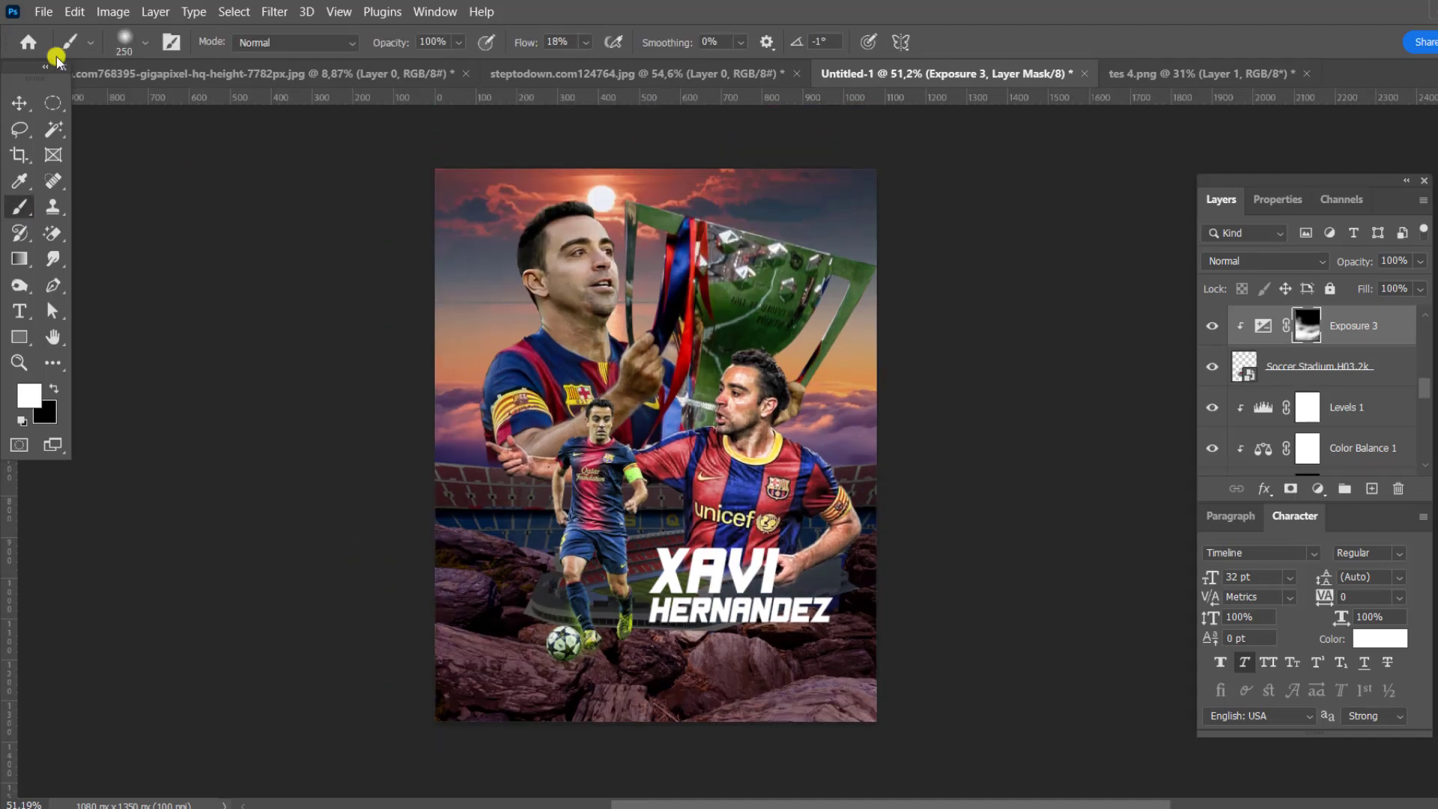
{"action": "key", "text": "v"}
Add a fourth Exposure layer at -1.29, black-masked and painted across the top and lower poster
{"action": "left_click", "coordinate": [1317, 488]}
{"action": "left_click", "coordinate": [1326, 186]}
{"action": "left_click_drag", "start_coordinate": [1307, 308], "coordinate": [1286, 318]}
{"action": "left_click", "coordinate": [1221, 200]}
{"action": "key", "text": "ctrl+i"}
{"action": "key", "text": "b"}
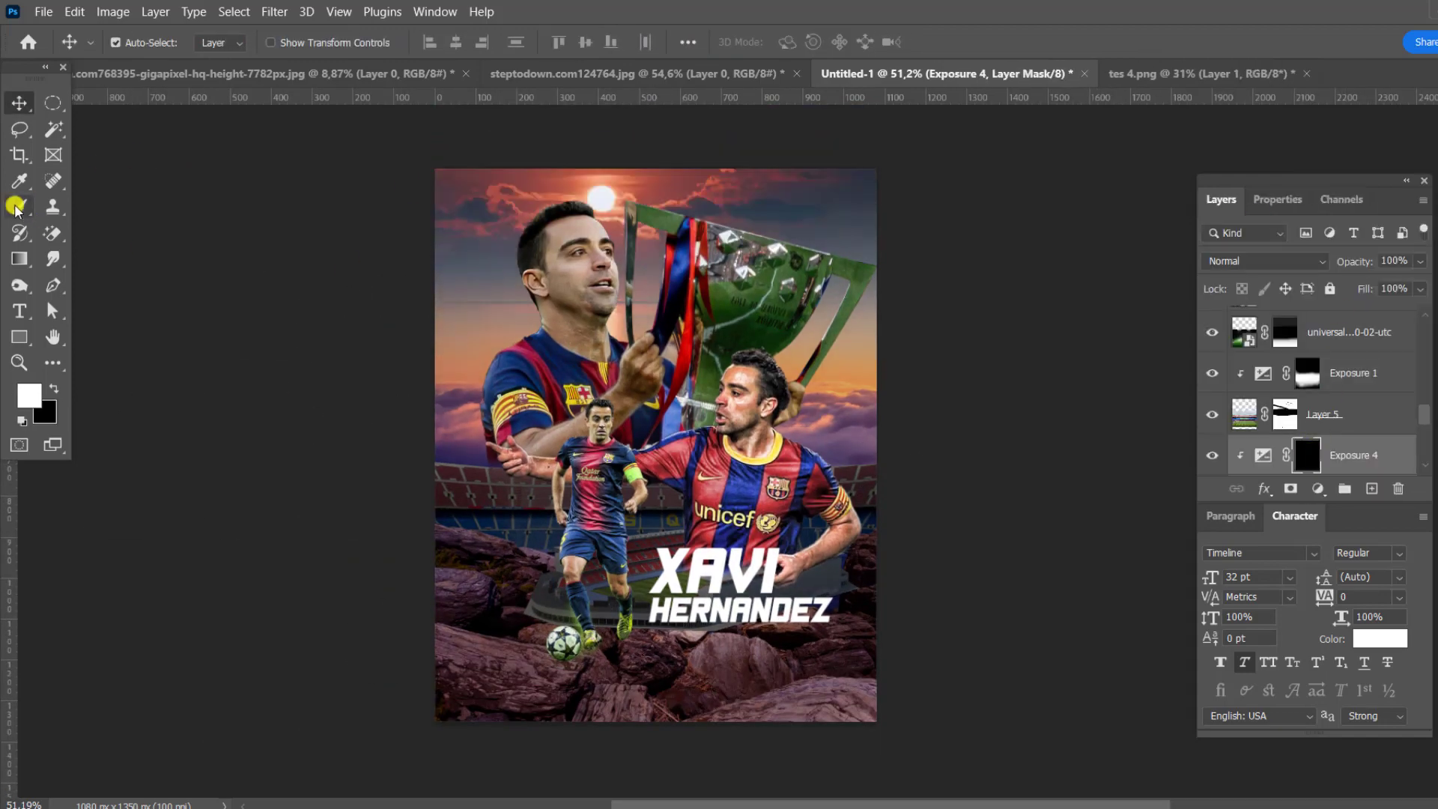
{"action": "left_click_drag", "start_coordinate": [479, 225], "coordinate": [831, 214]}
{"action": "mouse_move", "coordinate": [370, 658]}
{"action": "left_mouse_down"}
{"action": "mouse_move", "coordinate": [682, 536]}
{"action": "mouse_move", "coordinate": [899, 587]}
{"action": "left_mouse_up"}
{"action": "scroll", "coordinate": [638, 349], "scroll_direction": "up", "scroll_amount": 2}
{"action": "scroll", "coordinate": [638, 349], "scroll_direction": "up", "scroll_amount": 2}
Add a clipped Color Balance layer with Red +24 and Green +5, and magenta raised to +3
{"action": "key", "text": "v"}
{"action": "left_click", "coordinate": [1317, 488]}
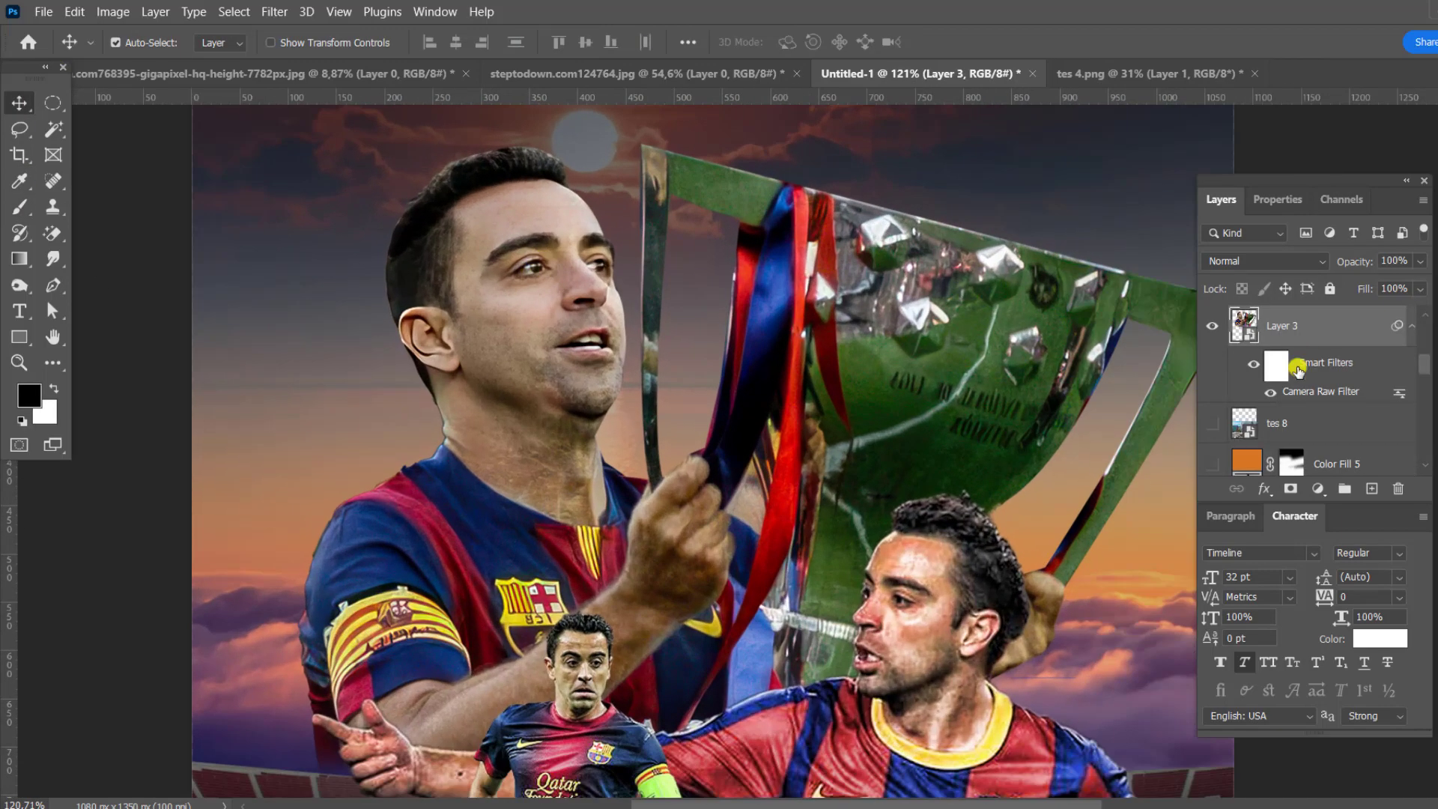
{"action": "left_click_drag", "start_coordinate": [1282, 310], "coordinate": [1297, 310]}
{"action": "left_click_drag", "start_coordinate": [1297, 310], "coordinate": [1281, 342]}
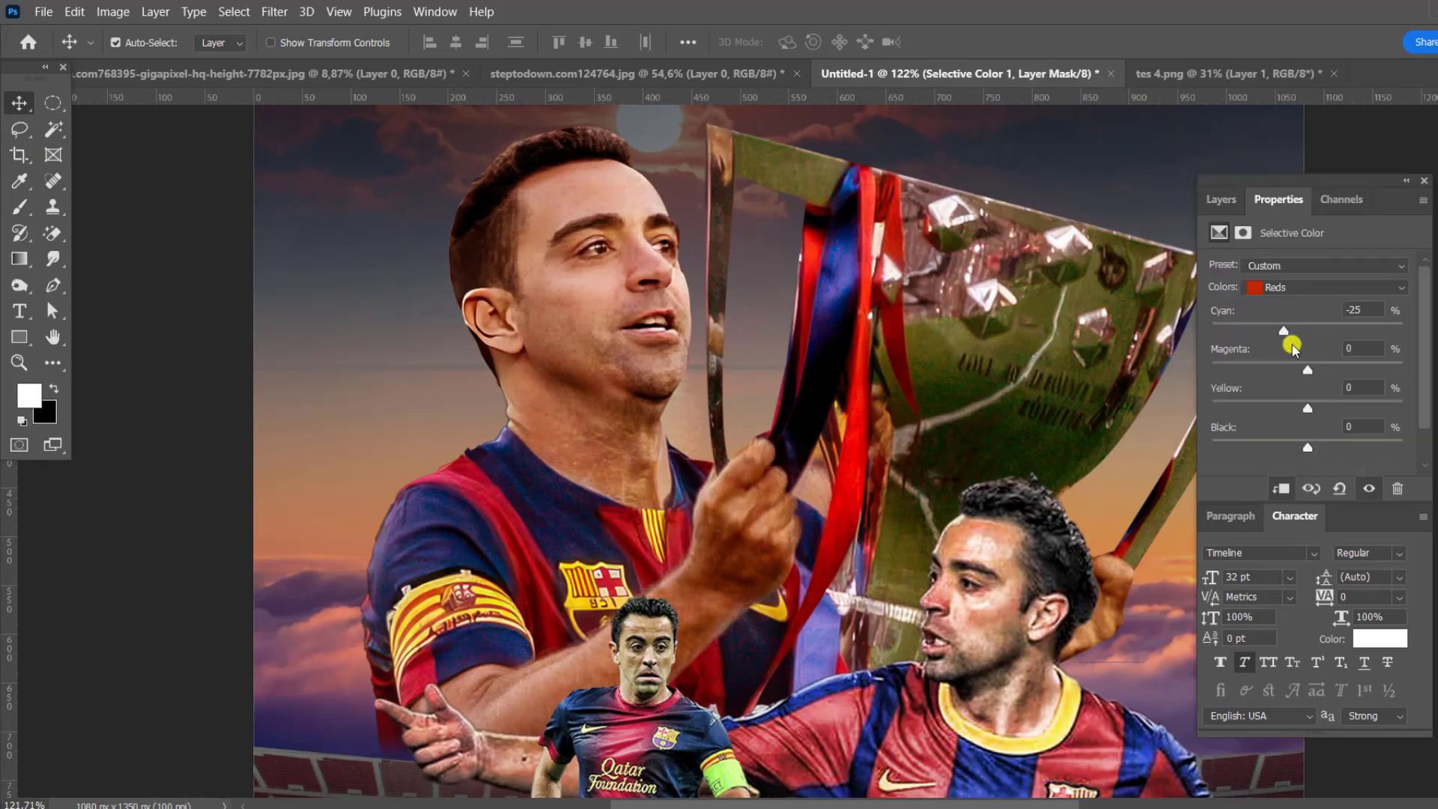
{"action": "left_click_drag", "start_coordinate": [1307, 370], "coordinate": [1309, 370]}
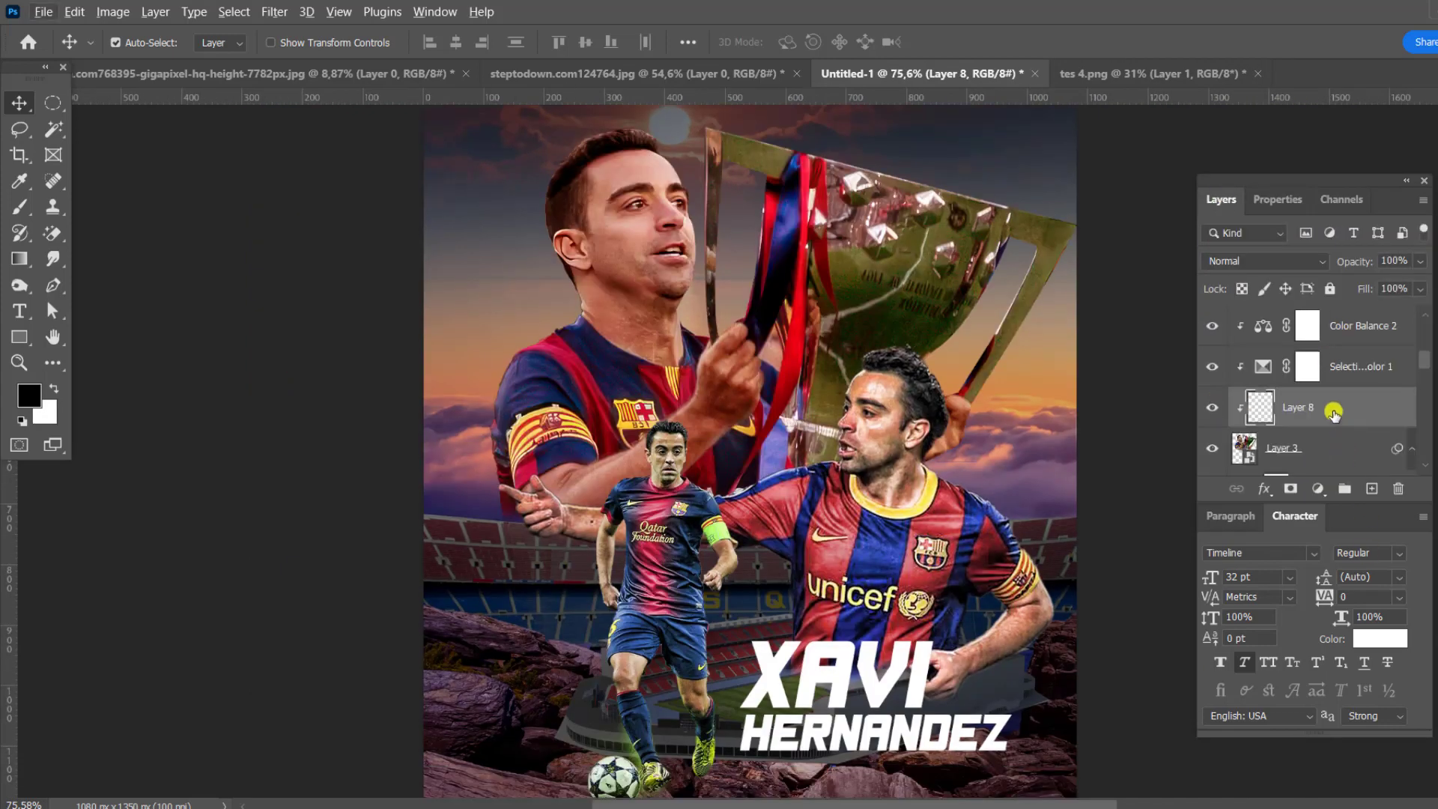
Set Layer 8's blend mode to Overlay and select the large player's layer
{"action": "left_click", "coordinate": [1266, 260]}
{"action": "left_click", "coordinate": [1250, 483]}
{"action": "scroll", "coordinate": [589, 283], "scroll_direction": "up", "scroll_amount": 2}
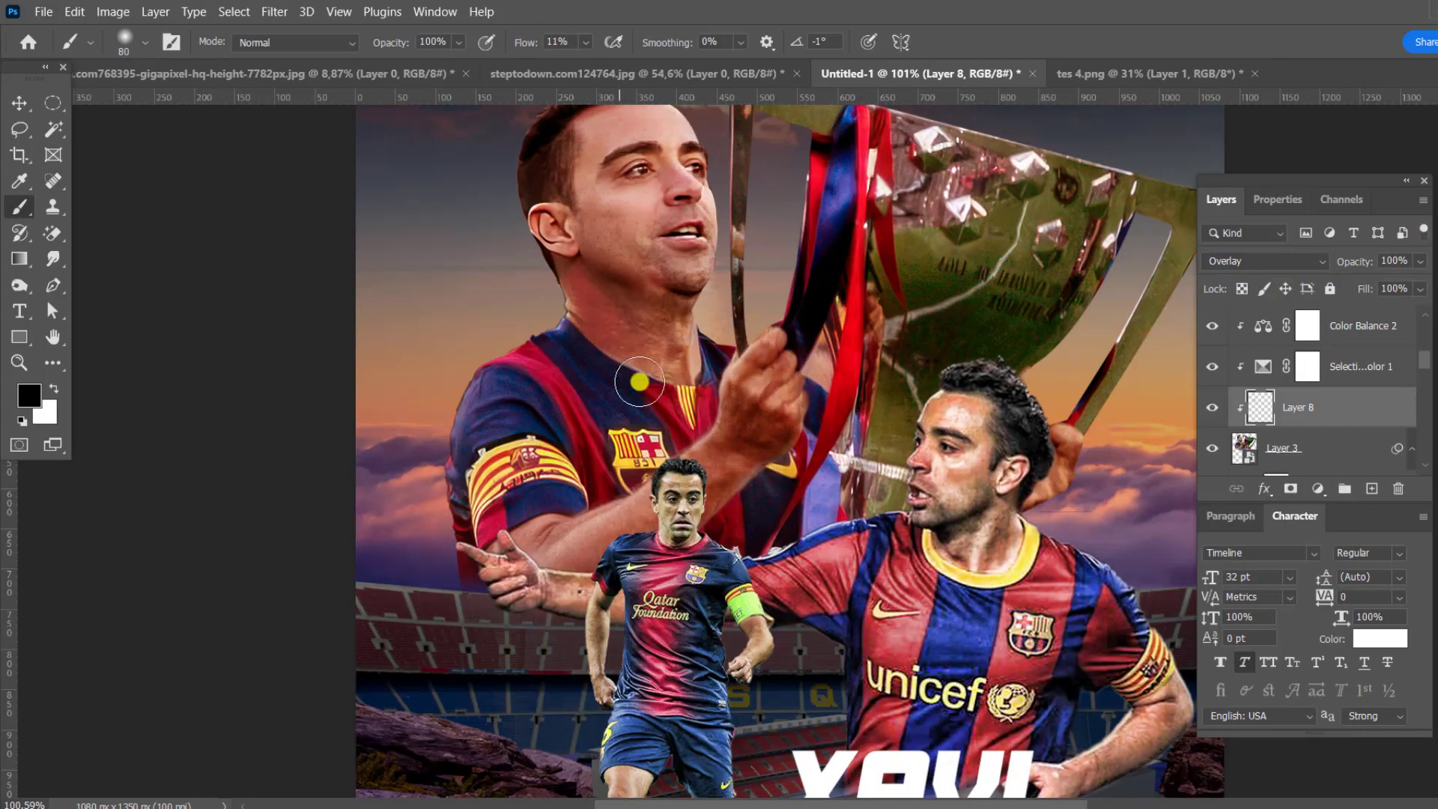
{"action": "scroll", "coordinate": [599, 300], "scroll_direction": "down", "scroll_amount": 3}
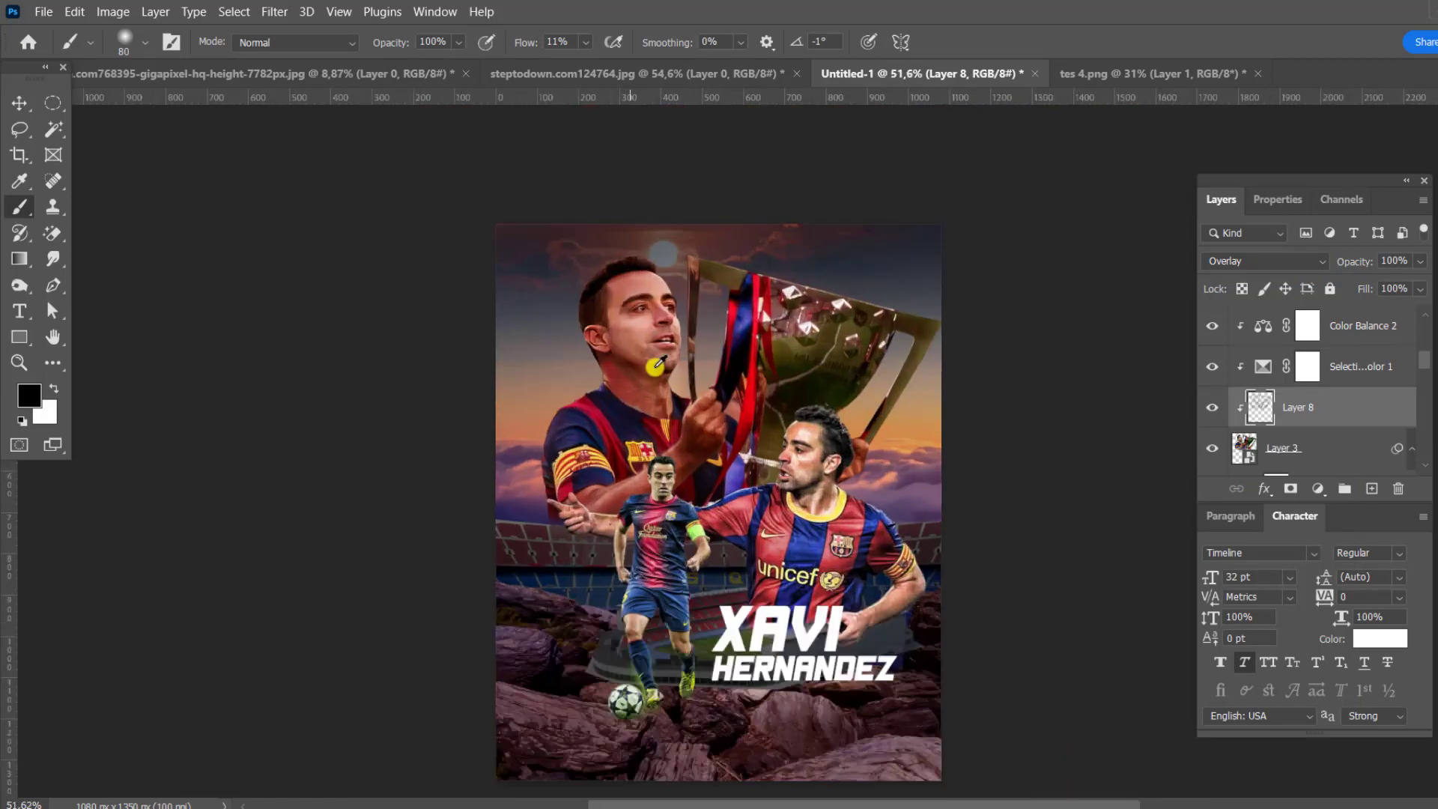
{"action": "scroll", "coordinate": [674, 449], "scroll_direction": "up", "scroll_amount": 2}
{"action": "left_click", "coordinate": [1280, 400]}
{"action": "left_click", "coordinate": [1317, 489]}
Add a black-masked Levels layer to the large player and darken its shadows with Shadows/Highlights
{"action": "left_click", "coordinate": [1346, 218]}
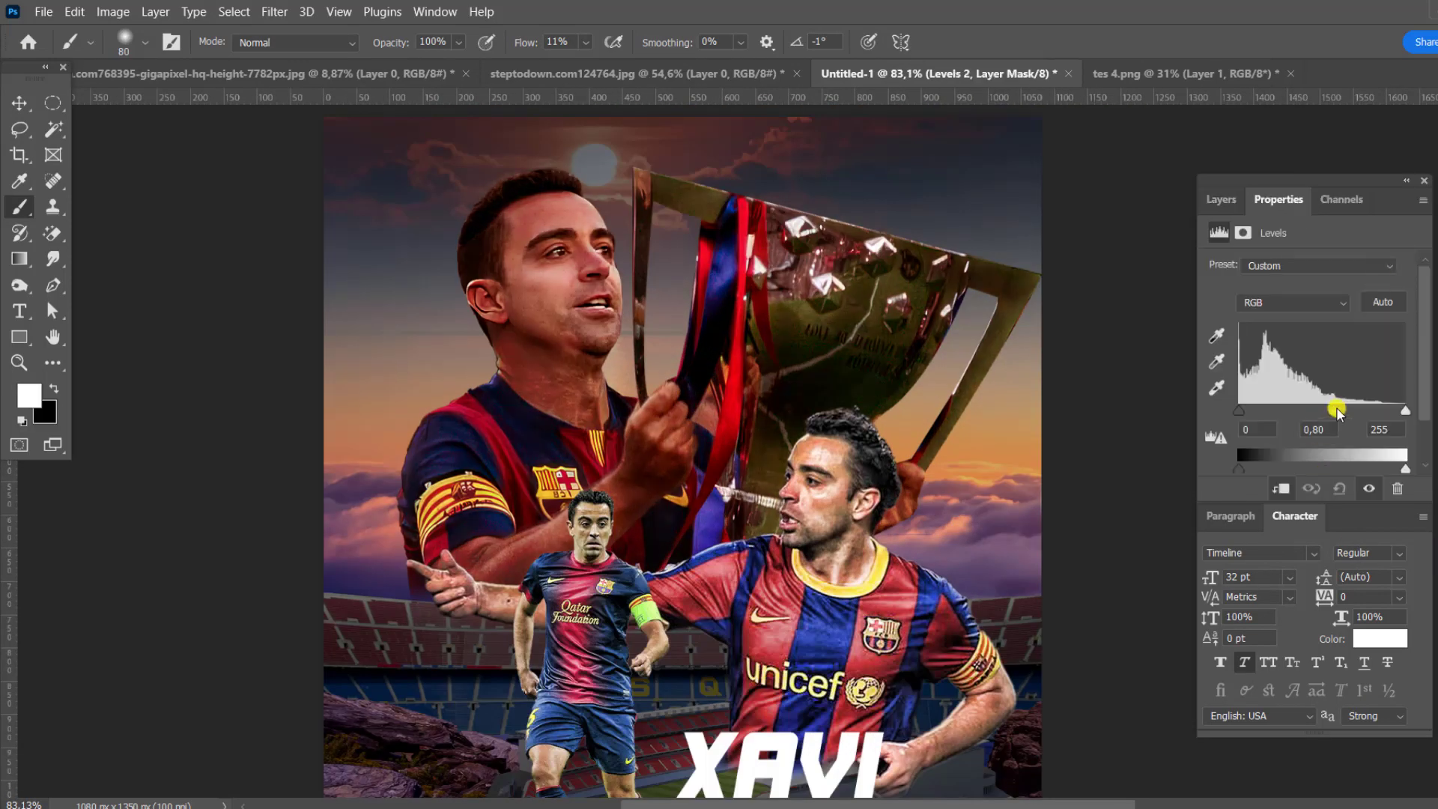
{"action": "left_click", "coordinate": [1221, 200]}
{"action": "key", "text": "ctrl+i"}
{"action": "key", "text": "x"}
{"action": "scroll", "coordinate": [580, 265], "scroll_direction": "up", "scroll_amount": 2}
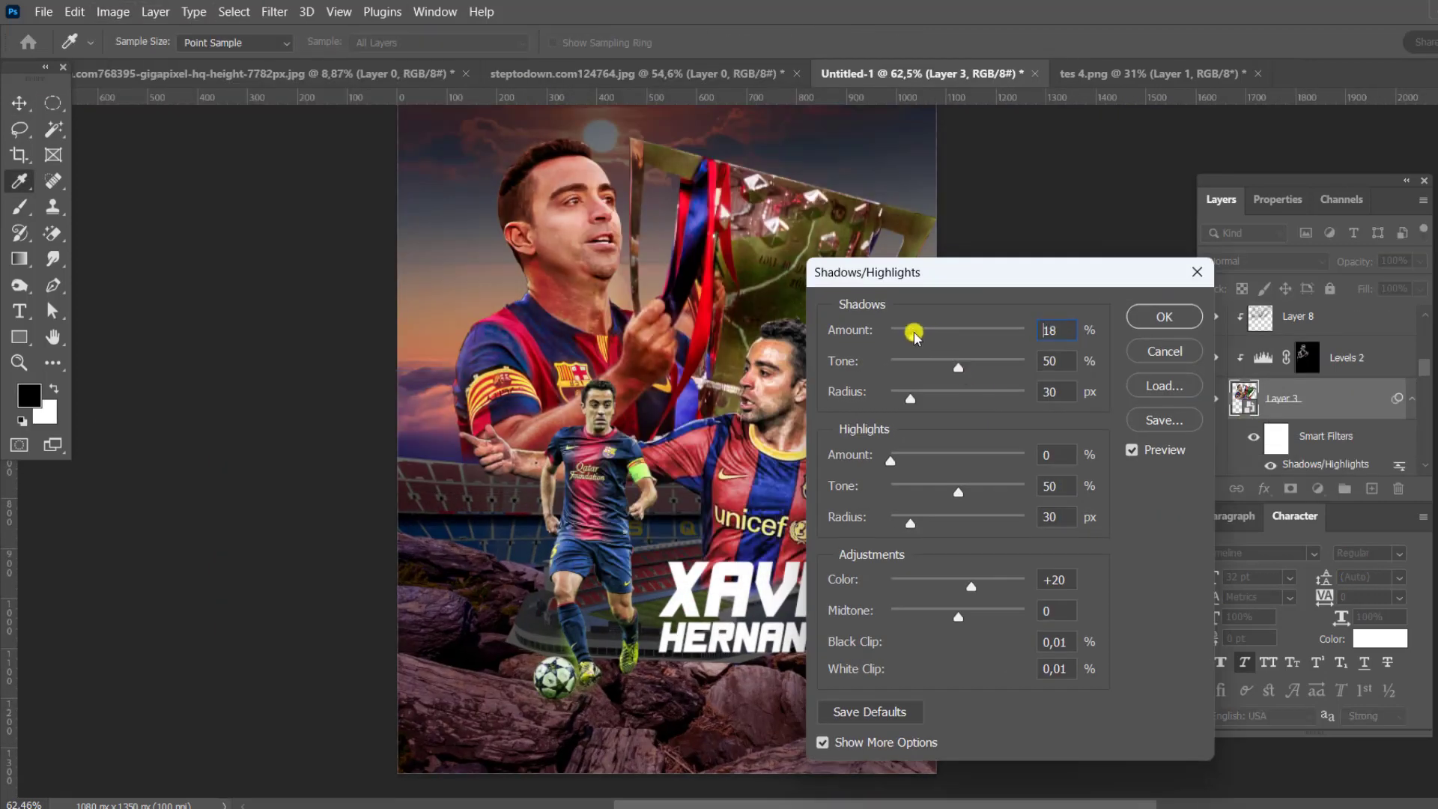
{"action": "left_click_drag", "start_coordinate": [958, 367], "coordinate": [934, 366]}
{"action": "left_click_drag", "start_coordinate": [910, 398], "coordinate": [909, 398]}
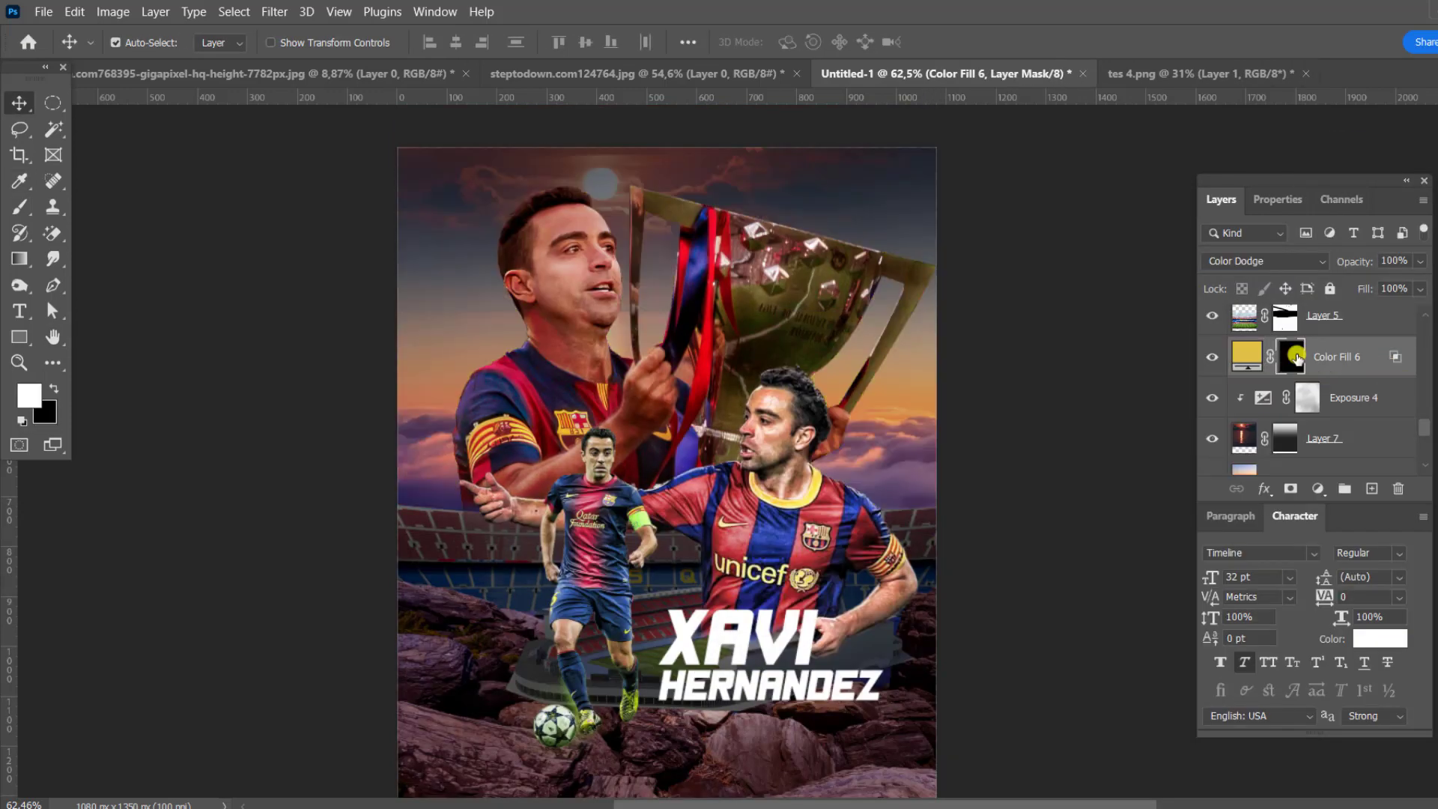
Paint a soft yellow glow into Color Fill 6's mask over the left sky and middle
{"action": "key", "text": "b"}
{"action": "left_click_drag", "start_coordinate": [464, 247], "coordinate": [629, 315]}
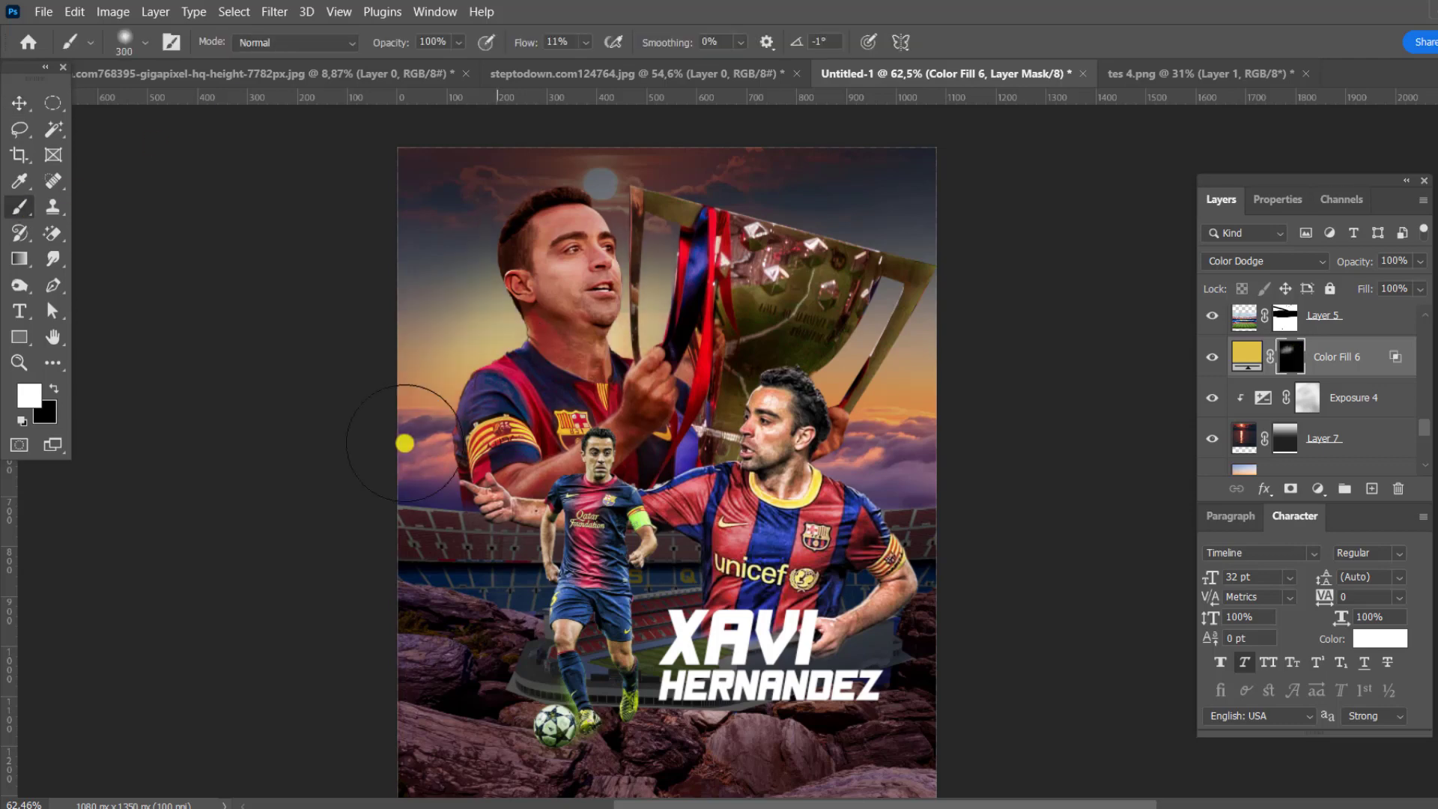
{"action": "left_click_drag", "start_coordinate": [449, 209], "coordinate": [876, 434]}
{"action": "left_click_drag", "start_coordinate": [442, 450], "coordinate": [760, 343]}
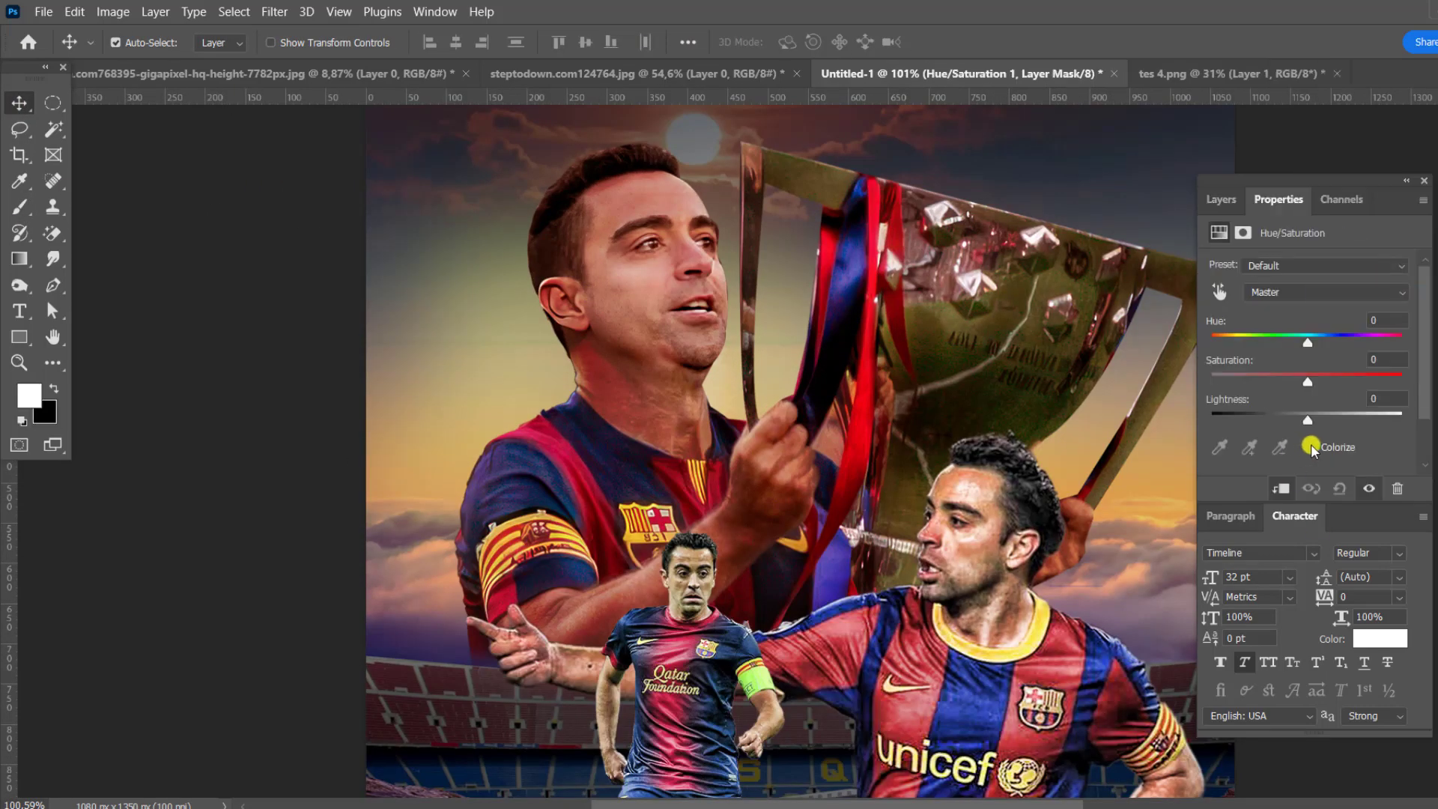
Tint the large player with a colorized Hue/Saturation layer and split its underlying Blend If range
{"action": "left_click", "coordinate": [1311, 447]}
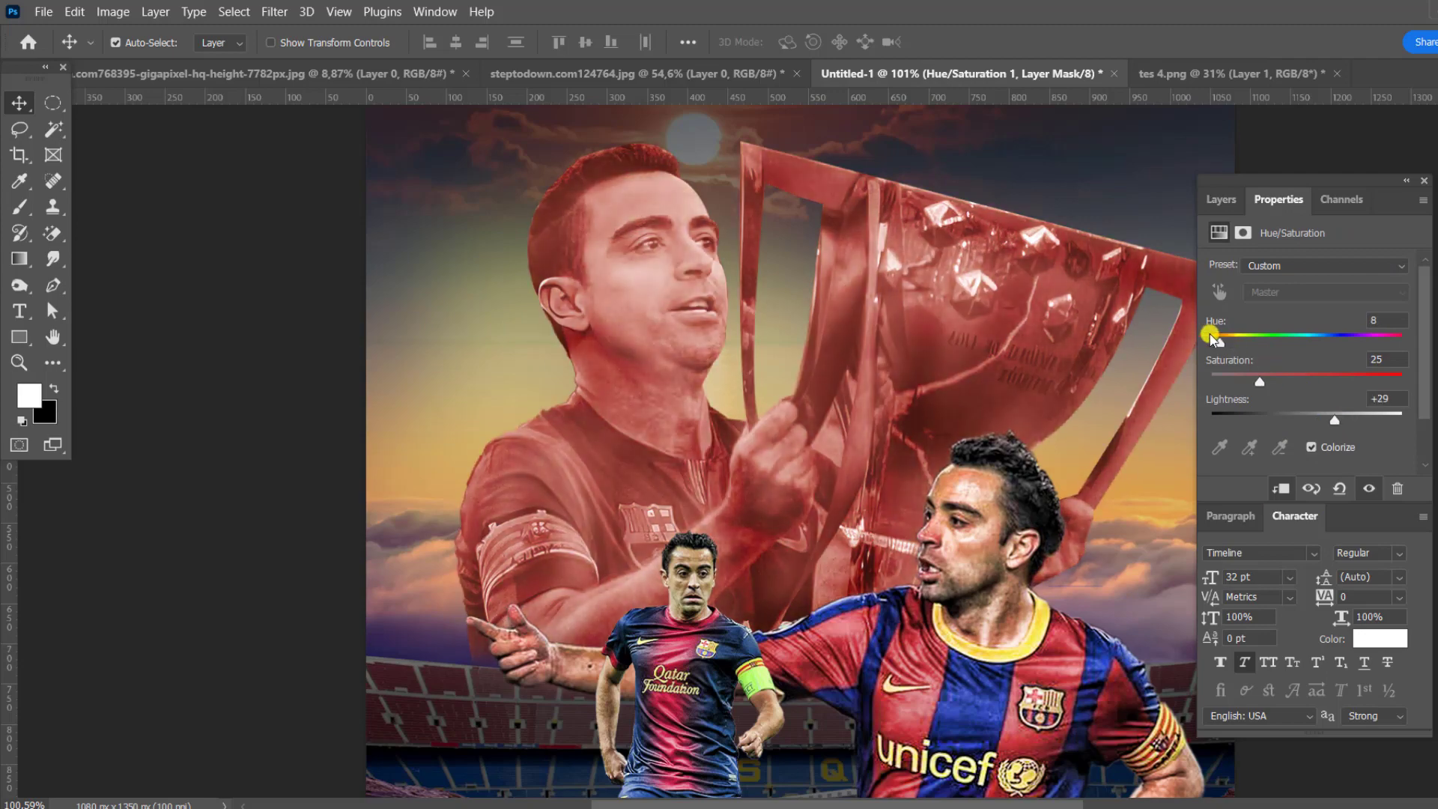
{"action": "left_click_drag", "start_coordinate": [1212, 342], "coordinate": [1235, 342]}
{"action": "left_click_drag", "start_coordinate": [1293, 381], "coordinate": [1282, 381]}
{"action": "left_click_drag", "start_coordinate": [1306, 419], "coordinate": [1333, 419]}
{"action": "left_click", "coordinate": [1220, 199]}
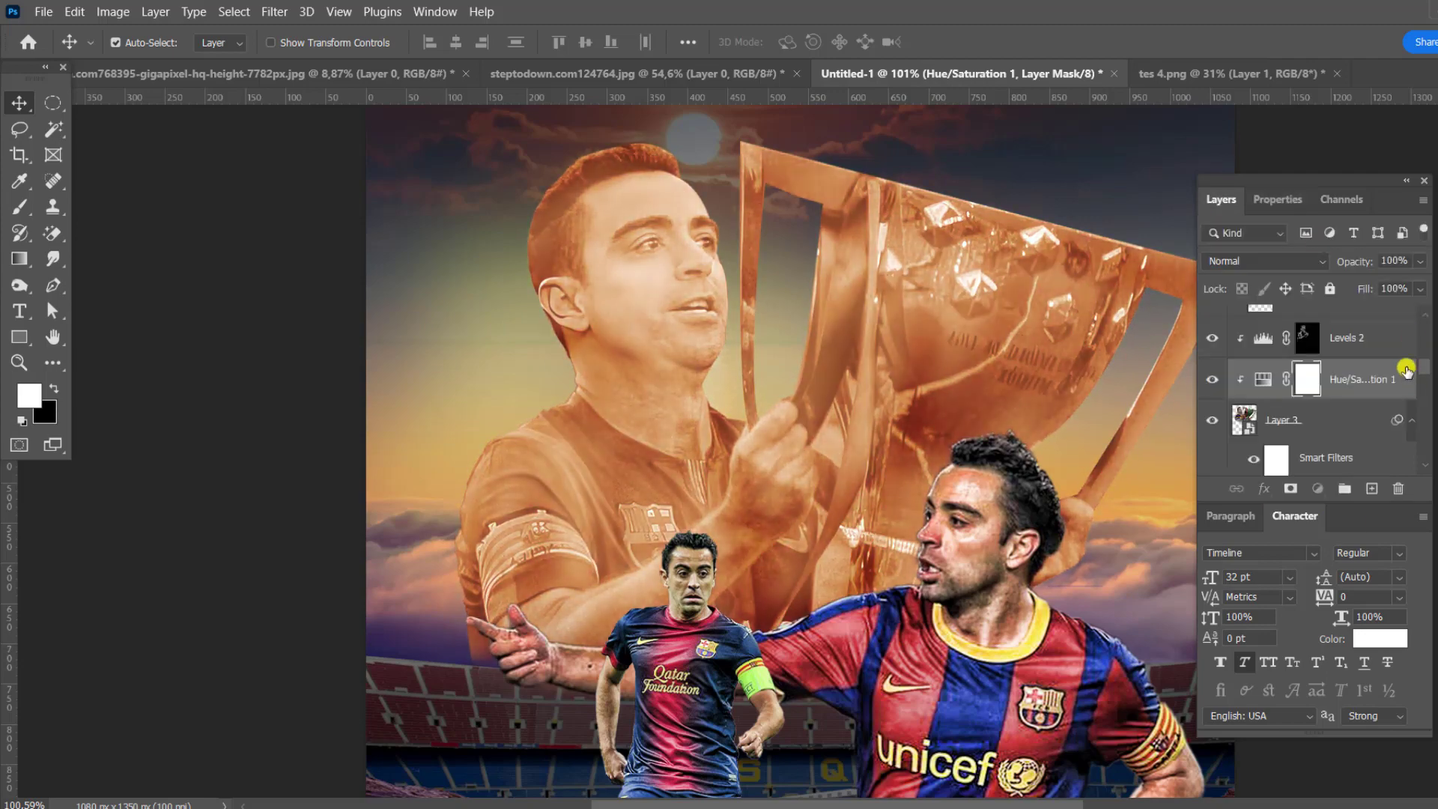
{"action": "double_click", "coordinate": [1405, 372]}
{"action": "left_click_drag", "start_coordinate": [1041, 719], "coordinate": [1111, 719]}
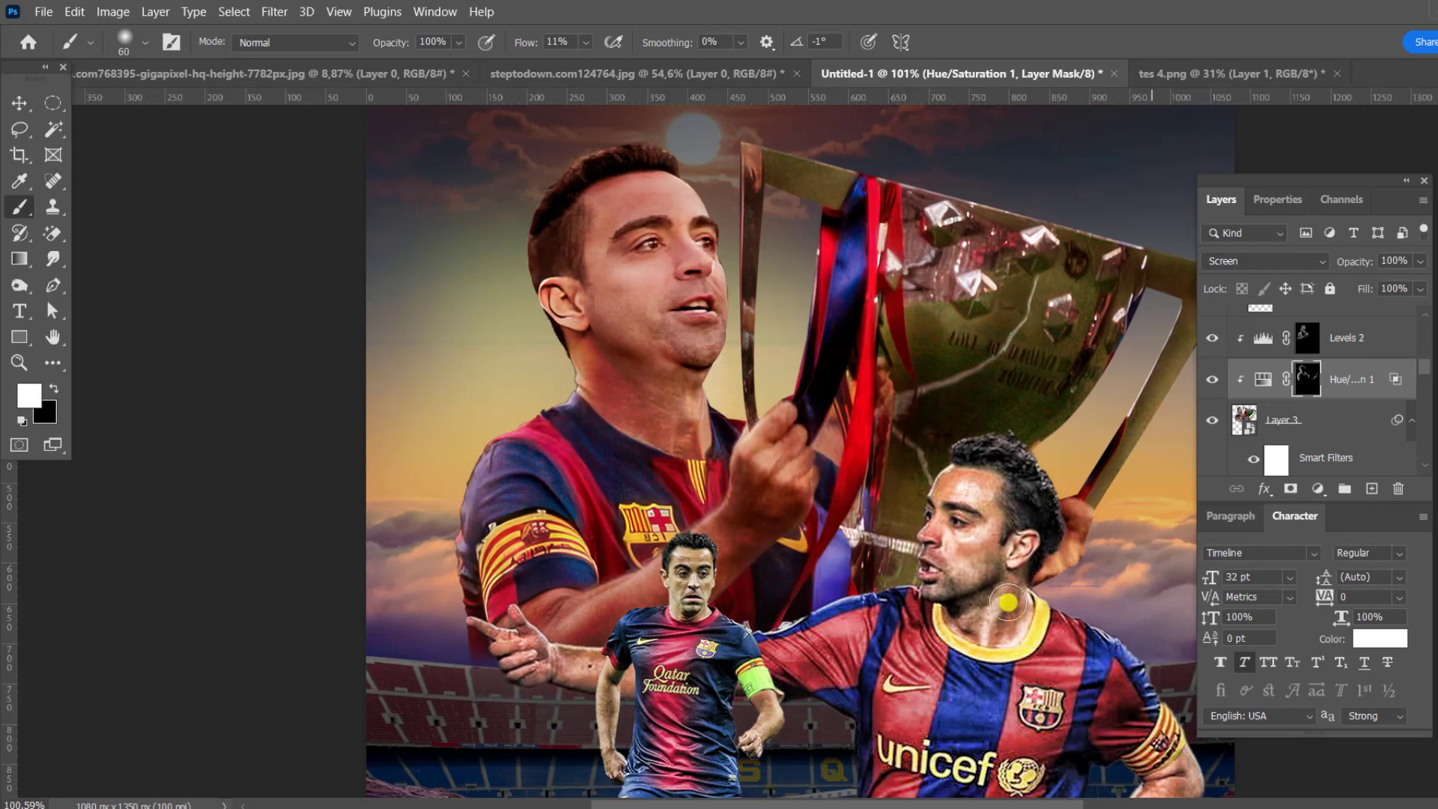
{"action": "key", "text": "ctrl+0"}
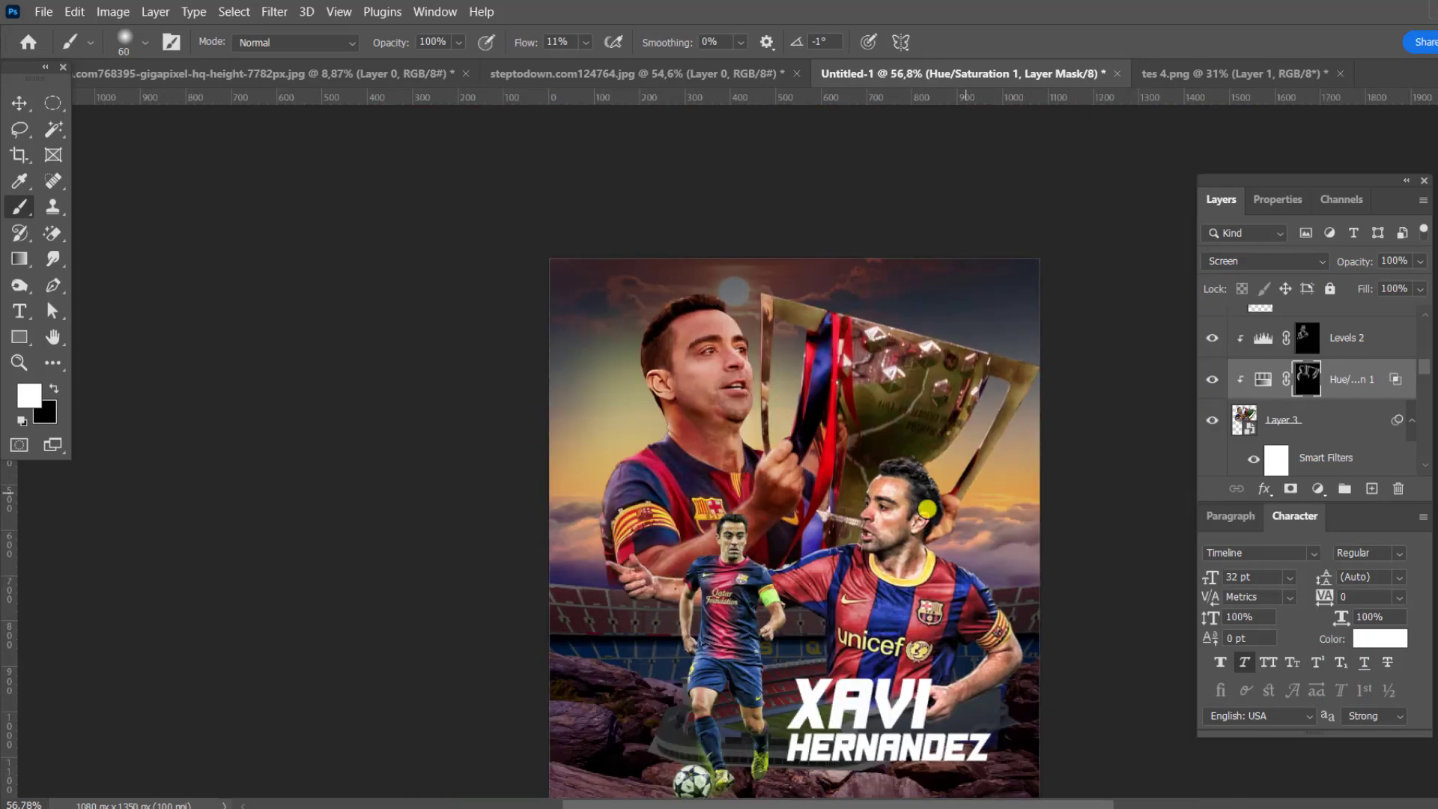
{"action": "scroll", "coordinate": [660, 437], "scroll_direction": "up", "scroll_amount": 2}
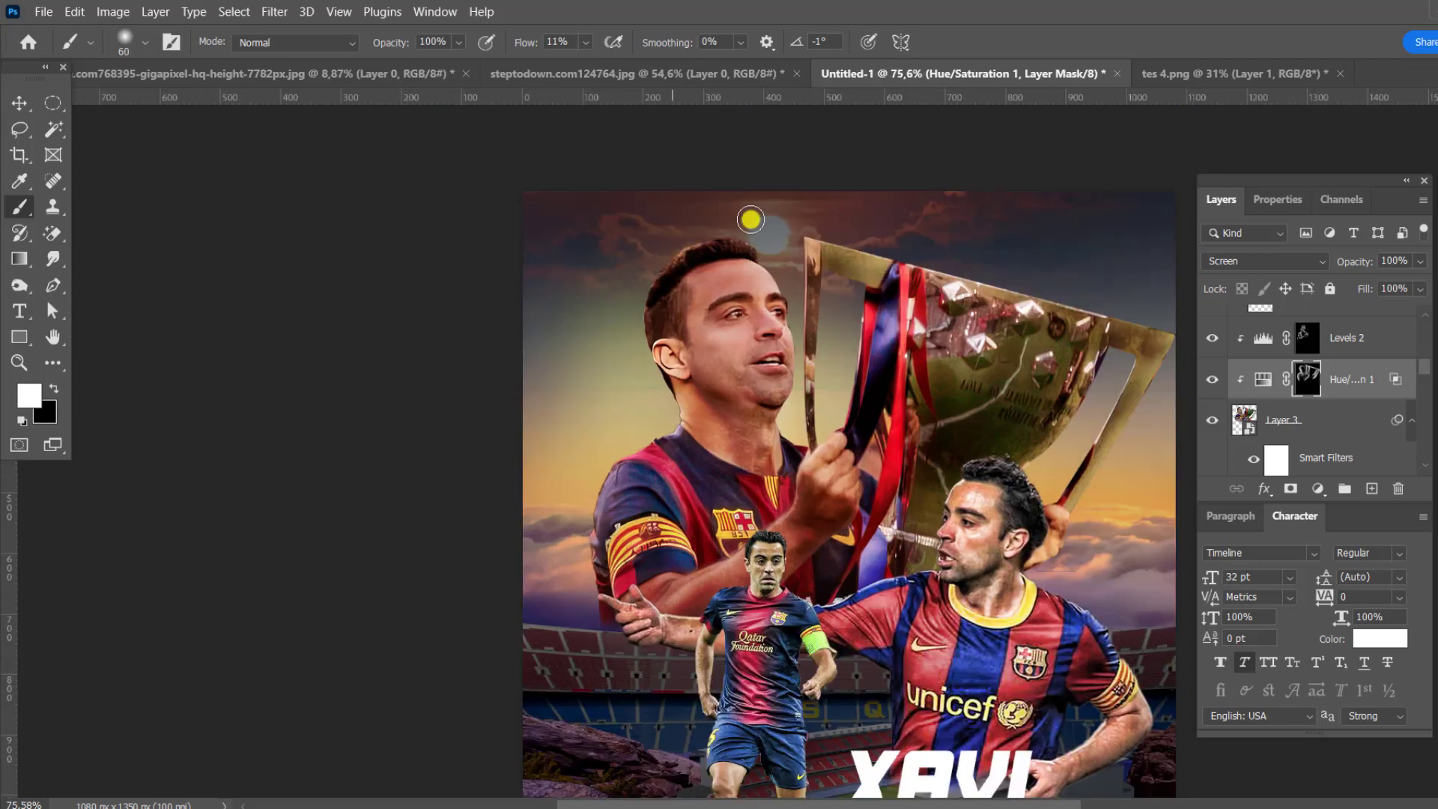
{"action": "key", "text": "ctrl+0"}
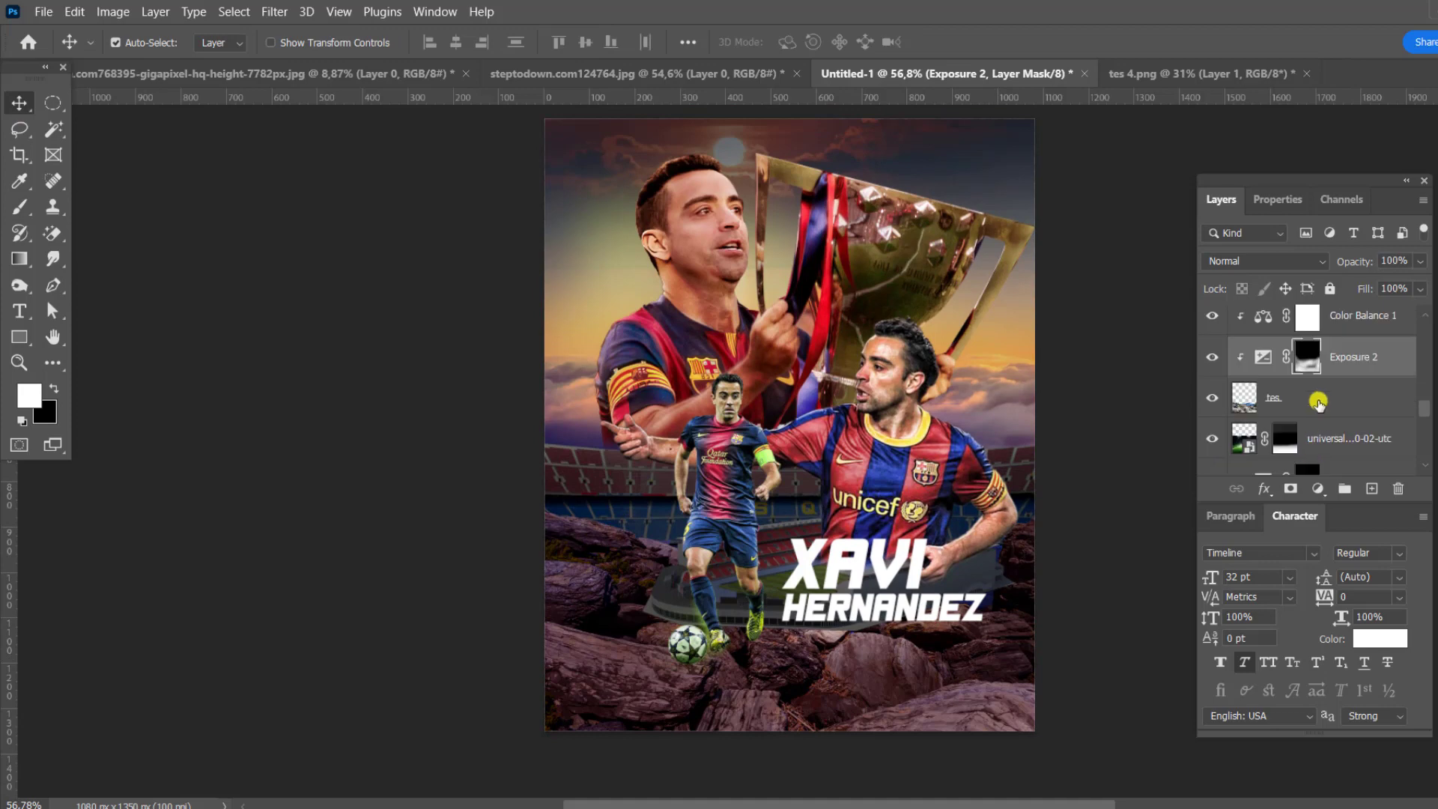
Add a colorize Hue/Saturation tinting the rocks brown and paint the tint into its mask
{"action": "left_click", "coordinate": [1317, 488]}
{"action": "left_click", "coordinate": [1337, 289]}
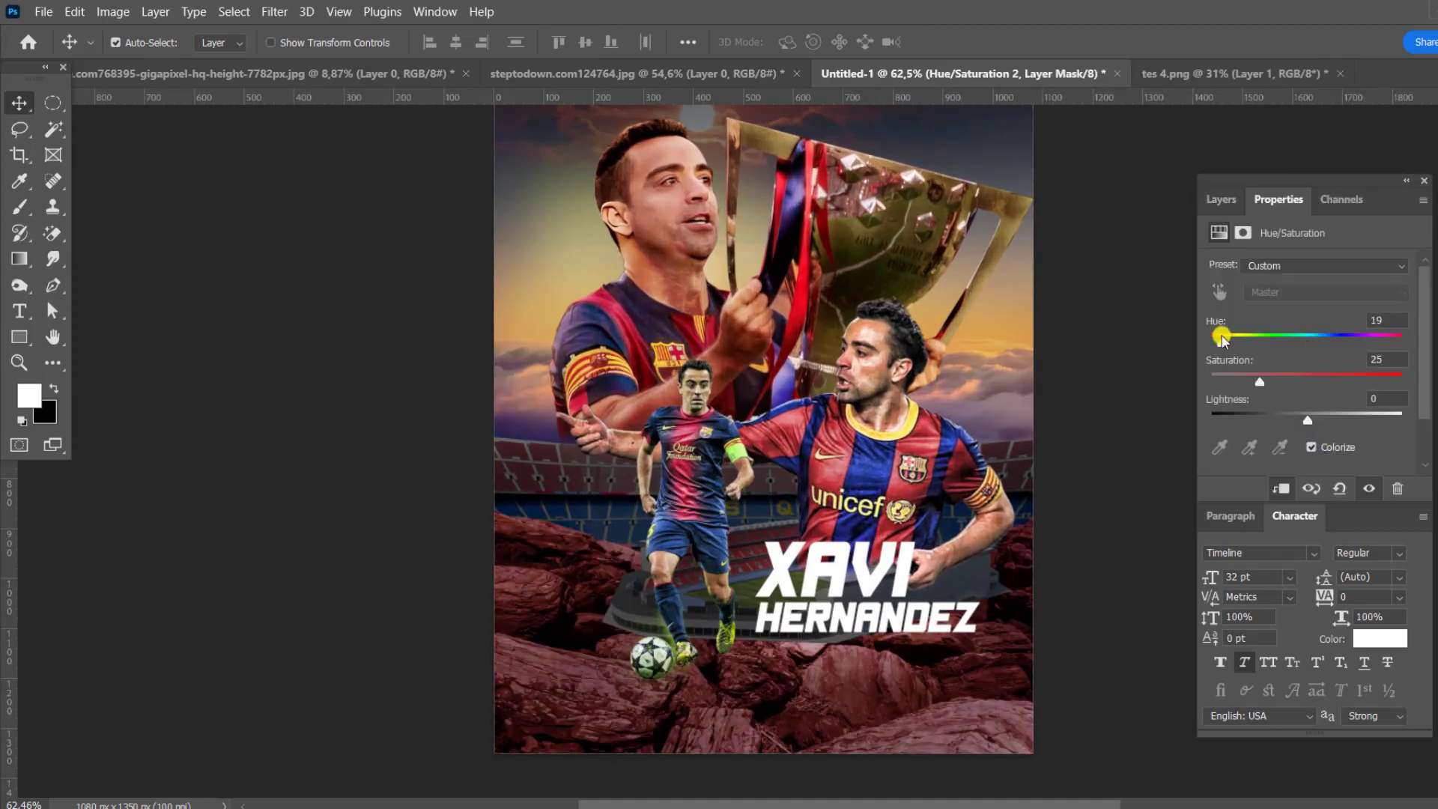
{"action": "left_click_drag", "start_coordinate": [1336, 382], "coordinate": [1316, 379]}
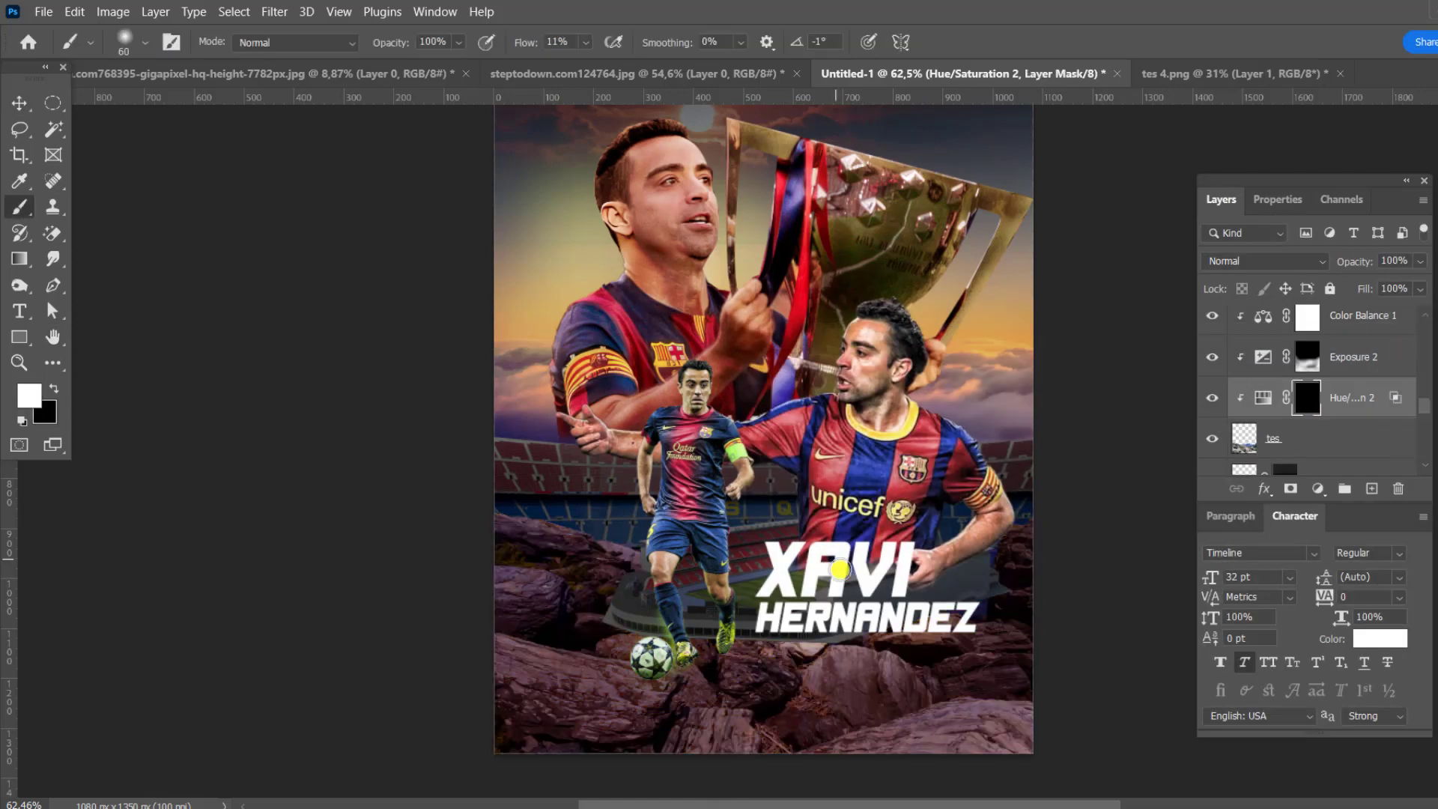
{"action": "left_click_drag", "start_coordinate": [840, 569], "coordinate": [561, 624]}
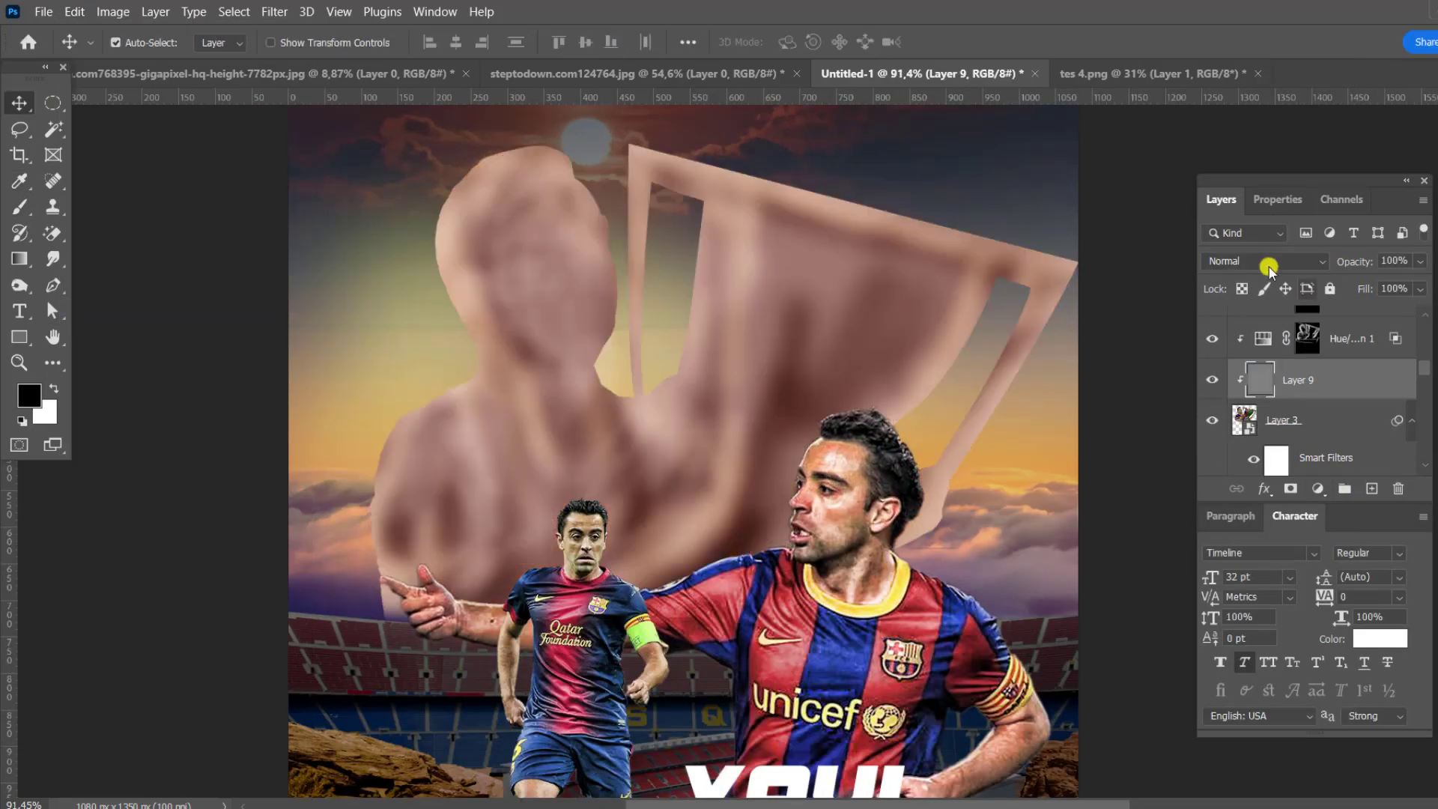
{"action": "scroll", "coordinate": [1269, 267], "scroll_direction": "down", "scroll_amount": 12}
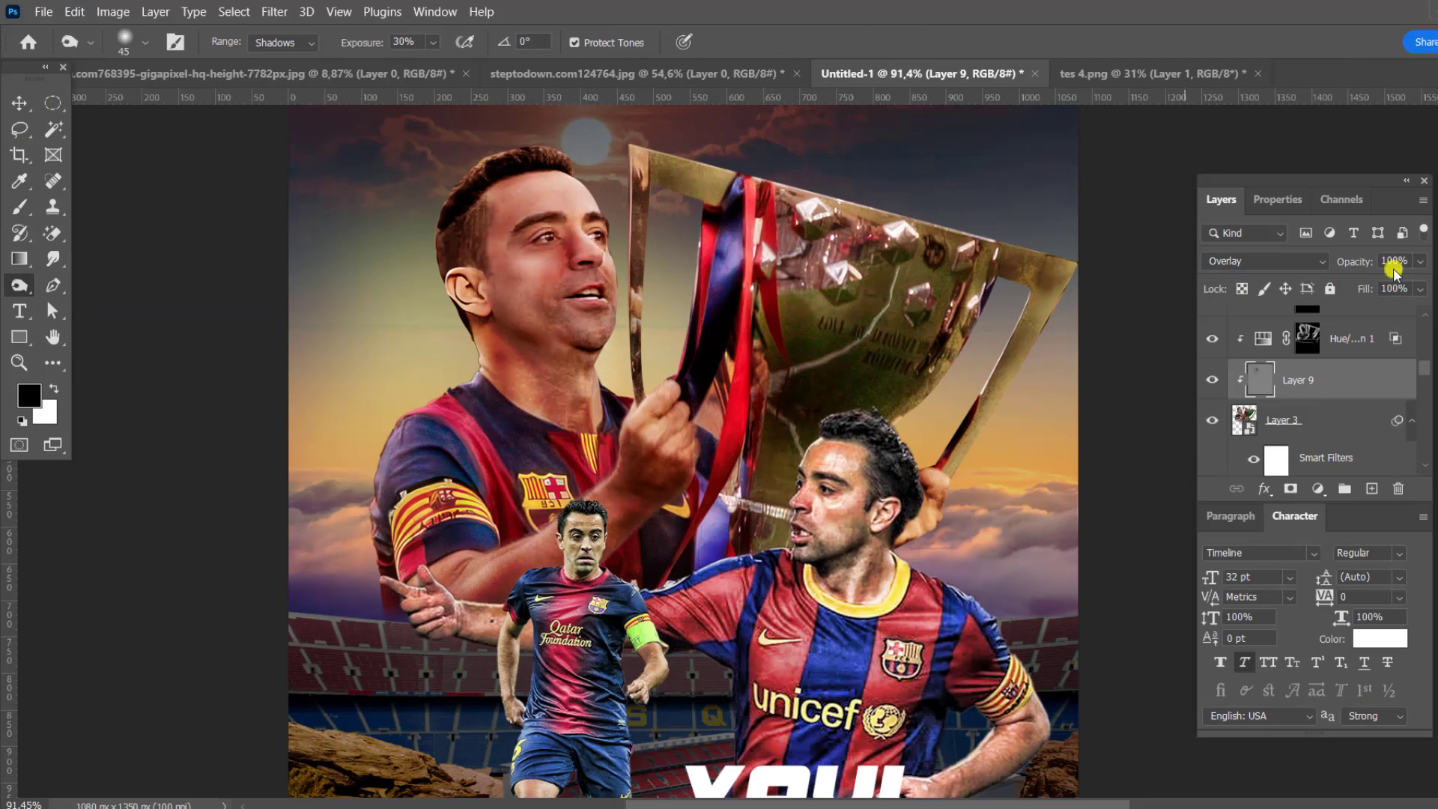
In Selective Color, target Whites, then push the Neutrals toward magenta
{"action": "scroll", "coordinate": [658, 379], "scroll_direction": "down", "scroll_amount": 3}
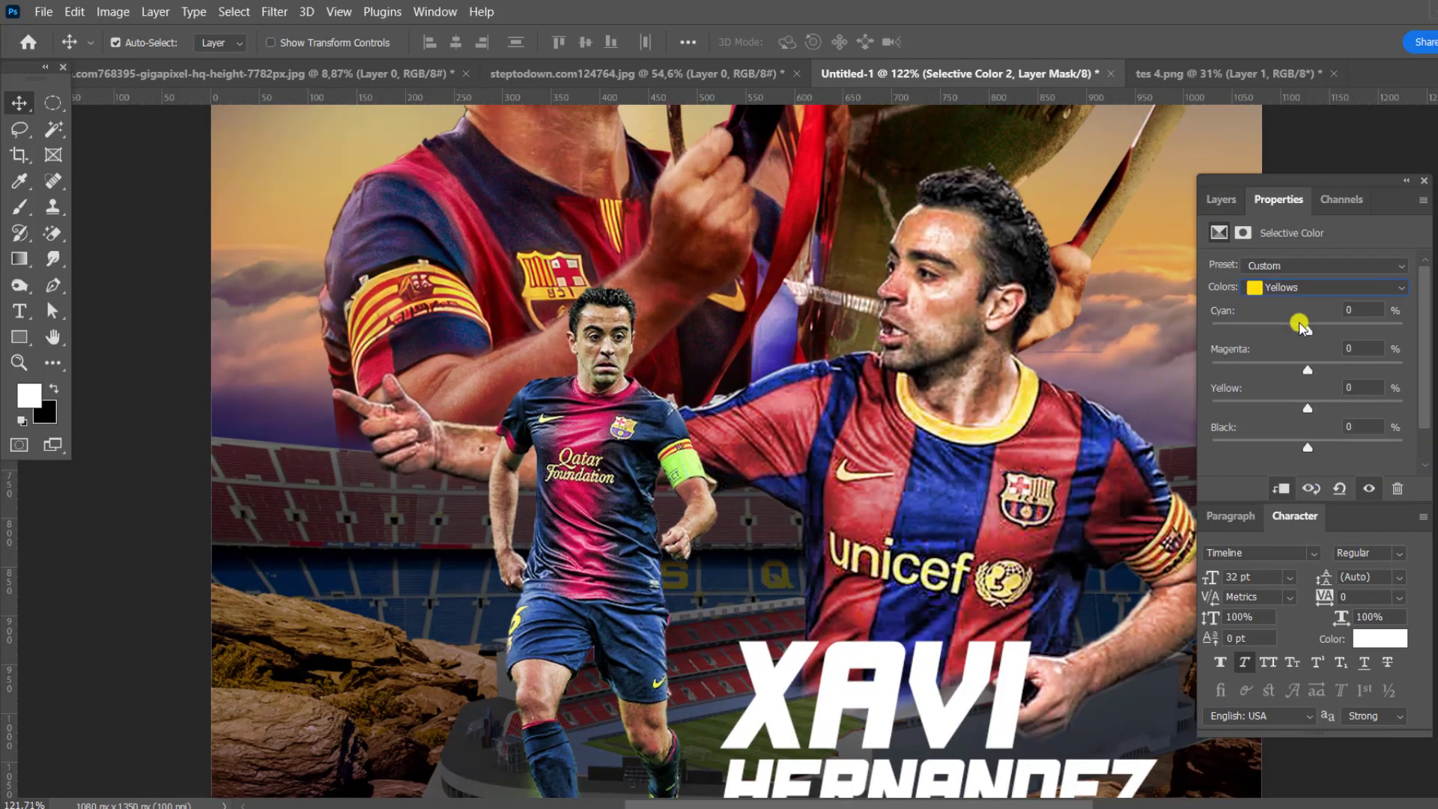
{"action": "key", "text": "Down"}
{"action": "key", "text": "Down"}
{"action": "key", "text": "Down"}
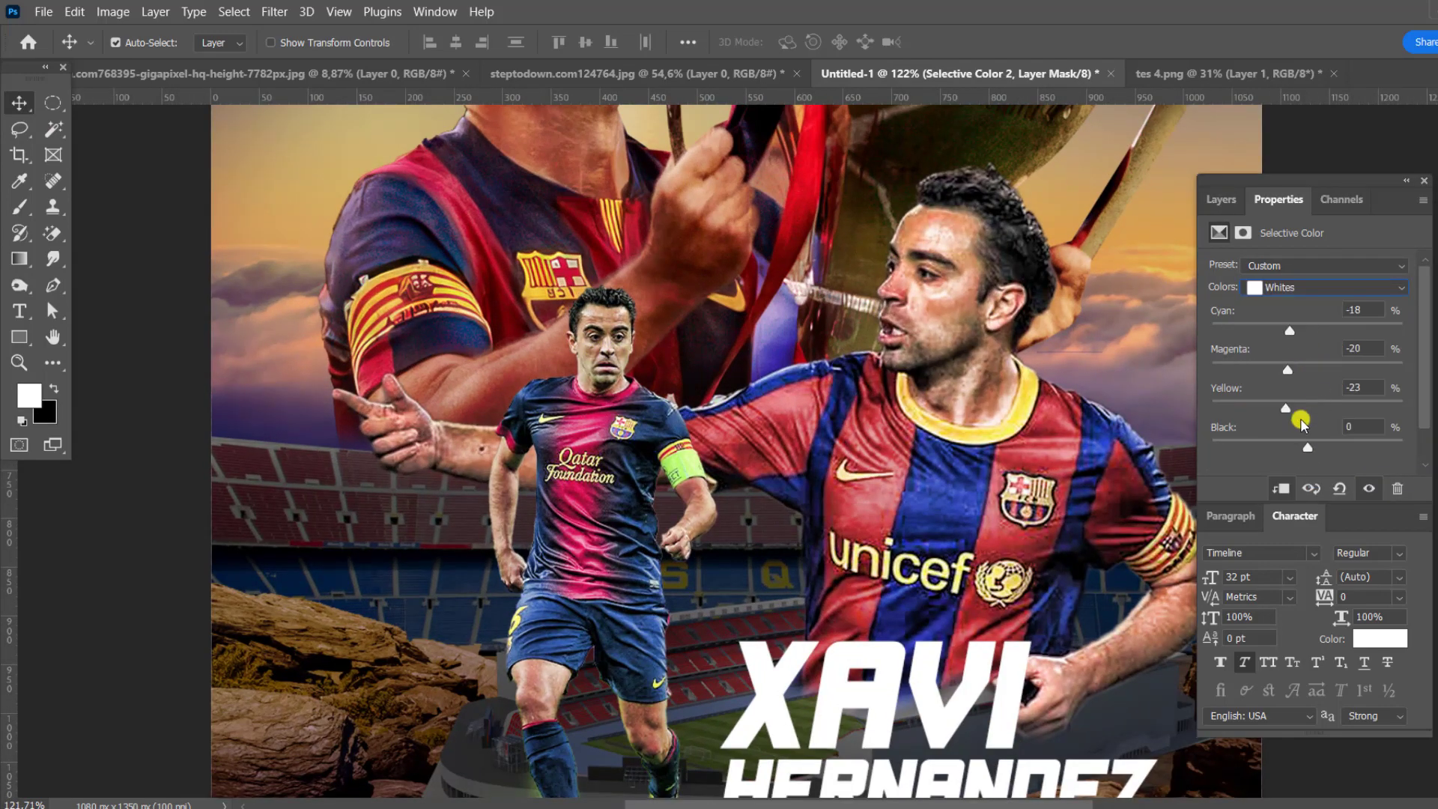
{"action": "left_click", "coordinate": [1326, 287]}
{"action": "left_click", "coordinate": [1295, 378]}
{"action": "left_click_drag", "start_coordinate": [1307, 367], "coordinate": [1326, 367]}
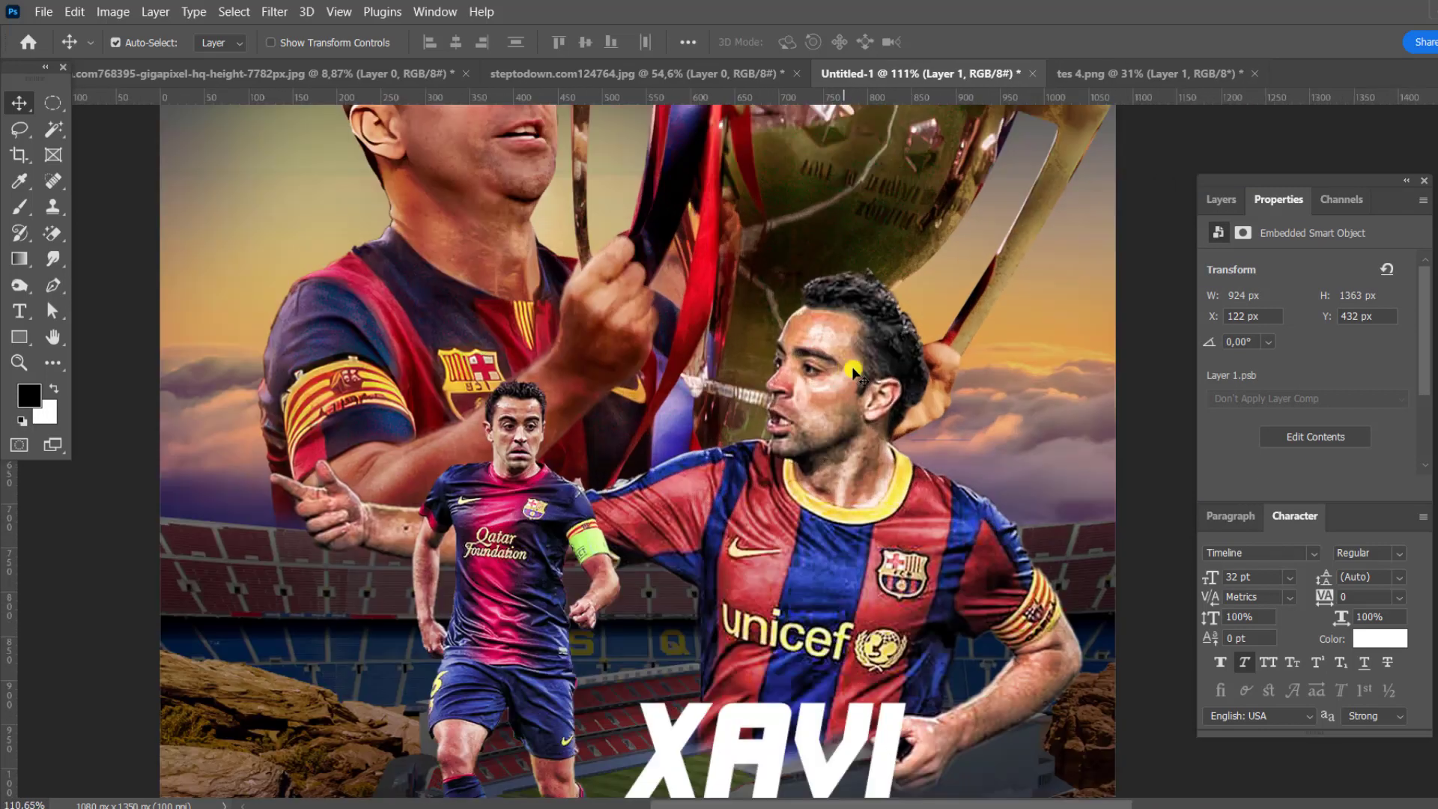
Add a Color Balance layer shifting midtones toward red and adjusting Shadows and Highlights
{"action": "left_click", "coordinate": [1221, 199]}
{"action": "left_click", "coordinate": [1327, 489]}
{"action": "left_click", "coordinate": [1380, 321]}
{"action": "mouse_move", "coordinate": [1281, 303]}
{"action": "left_mouse_down"}
{"action": "mouse_move", "coordinate": [1304, 303]}
{"action": "mouse_move", "coordinate": [1278, 343]}
{"action": "mouse_move", "coordinate": [1285, 377]}
{"action": "left_mouse_up"}
{"action": "left_click", "coordinate": [1322, 267]}
{"action": "left_click", "coordinate": [1261, 283]}
{"action": "left_click", "coordinate": [1322, 266]}
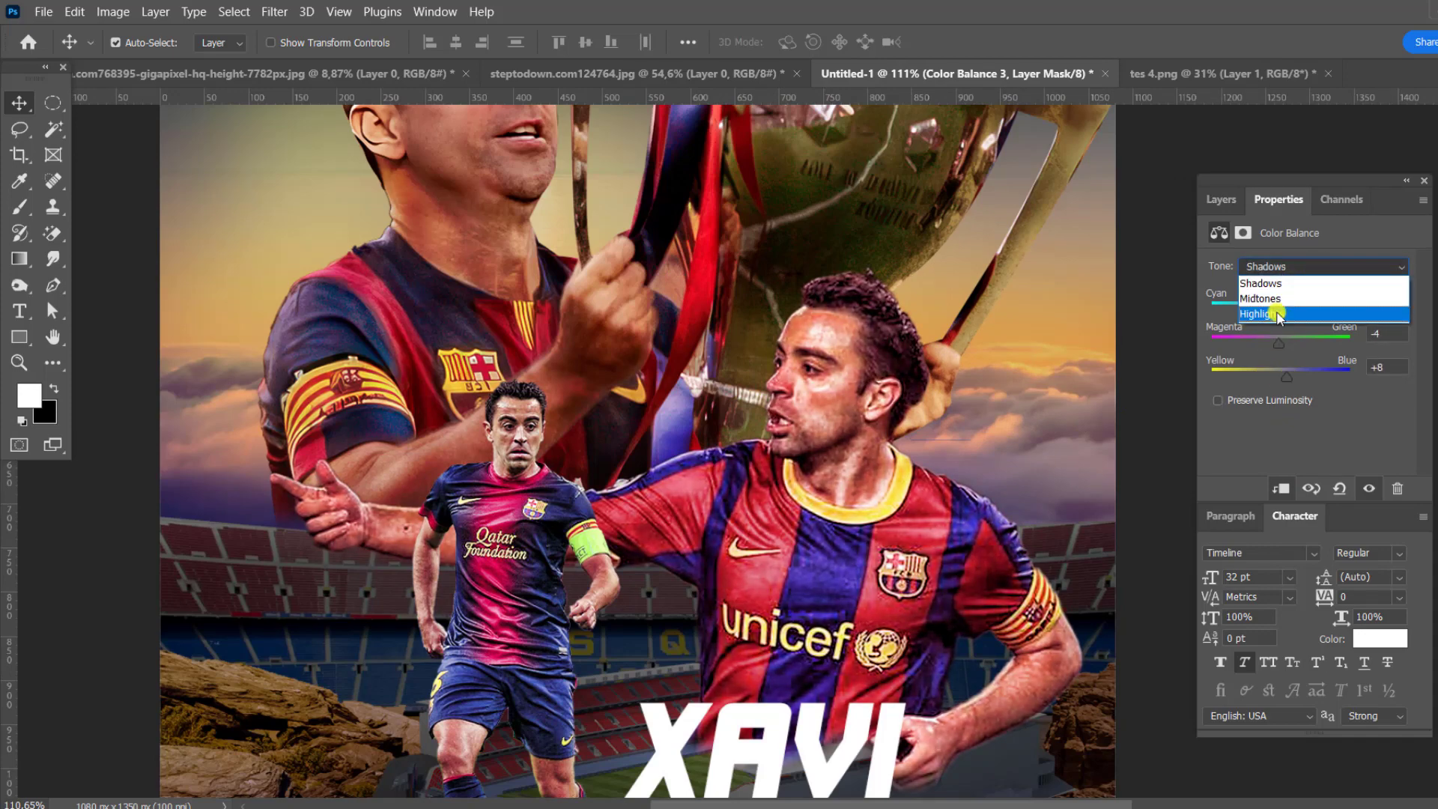
{"action": "left_click", "coordinate": [1278, 315]}
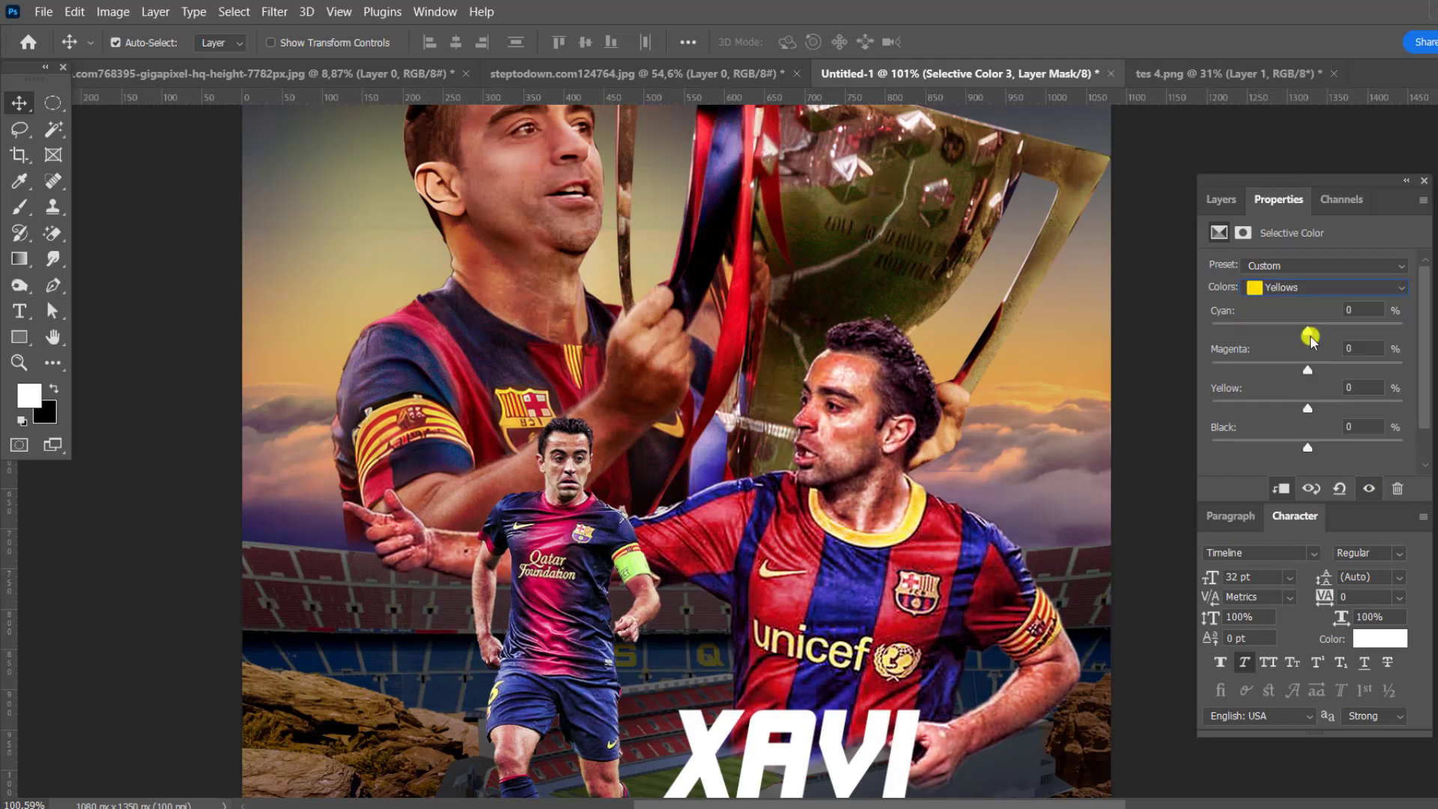
{"action": "left_click", "coordinate": [1326, 286]}
{"action": "left_click", "coordinate": [1273, 278]}
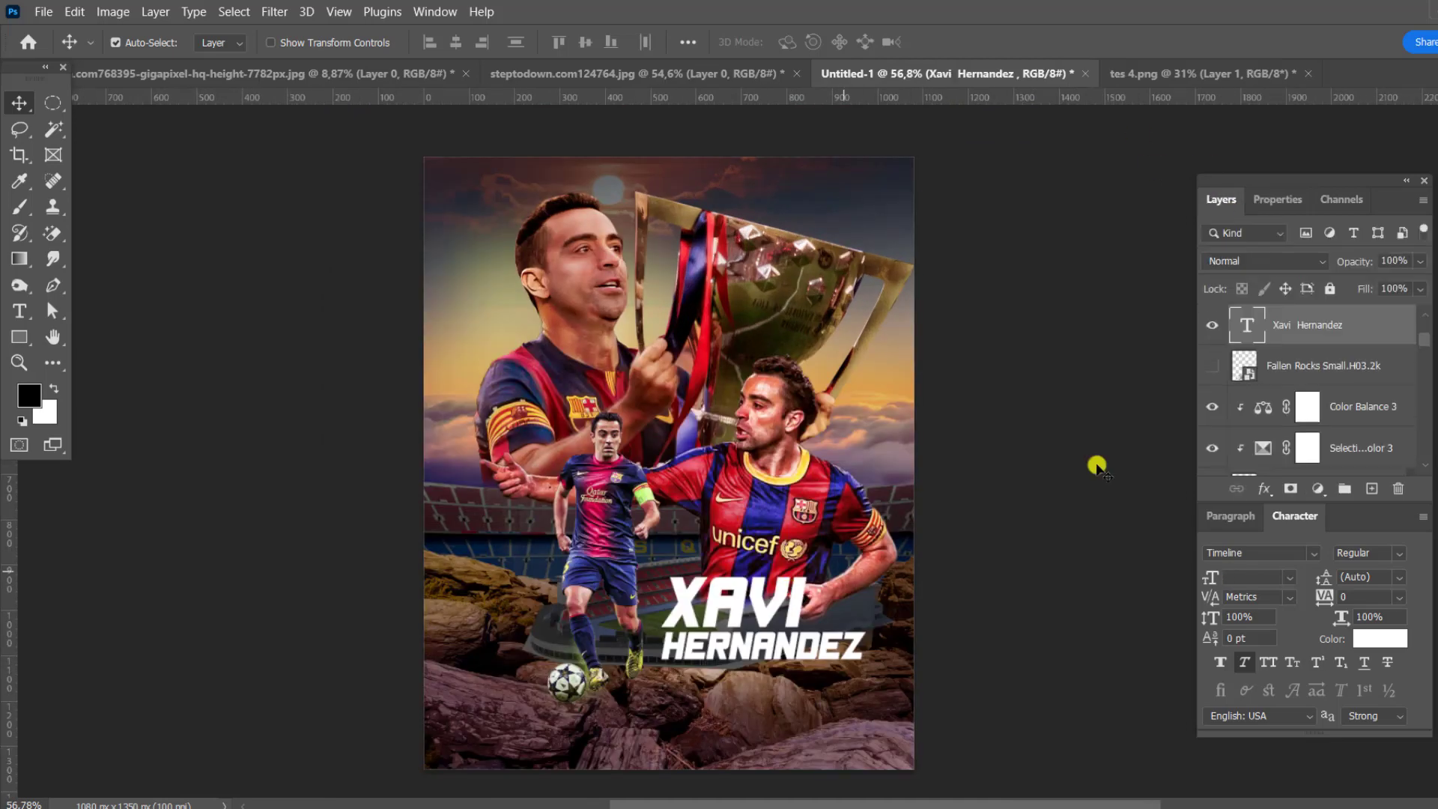
Add a Gradient Map layer with its gradient stops recoloured to red and blue
{"action": "left_click", "coordinate": [1317, 488]}
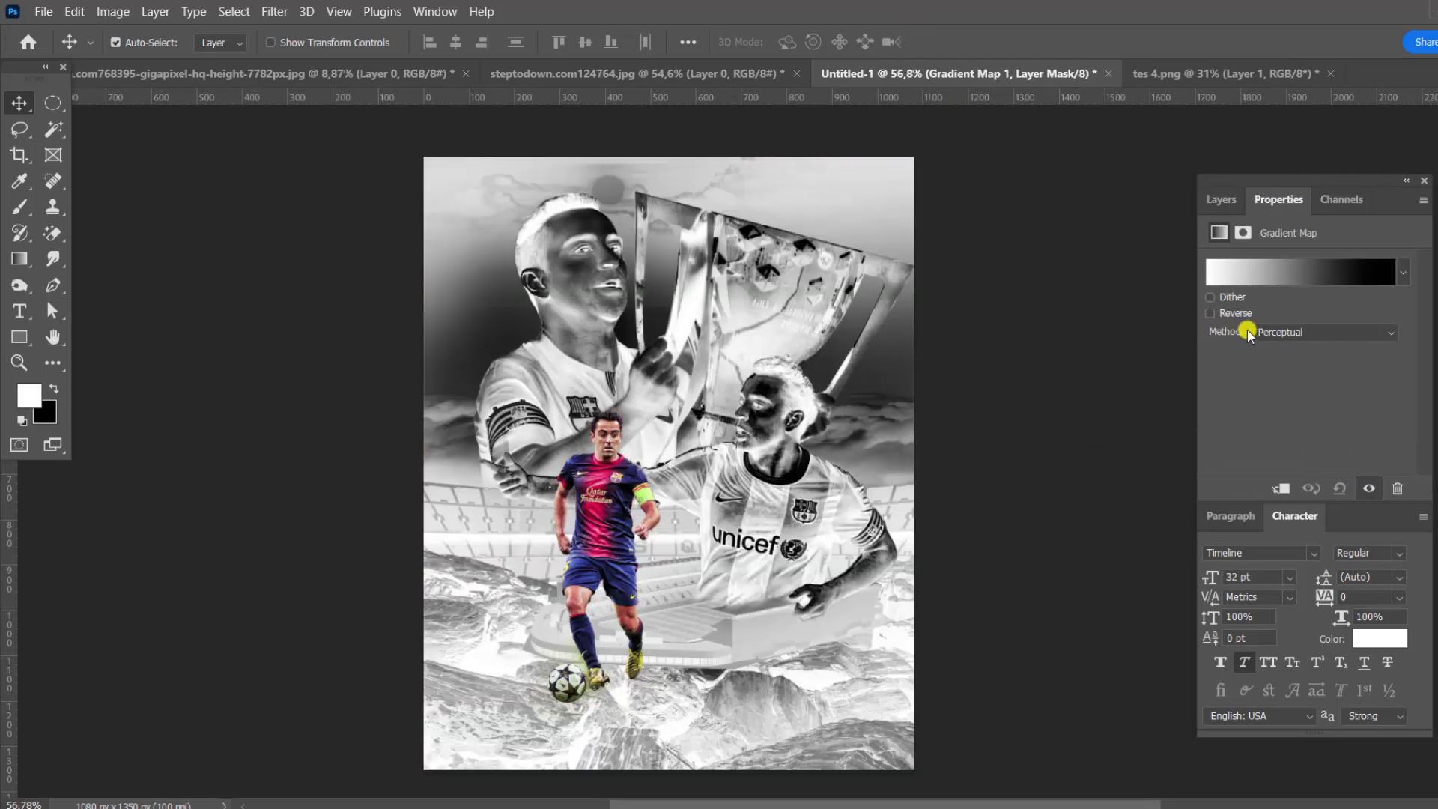
{"action": "left_click", "coordinate": [1300, 272]}
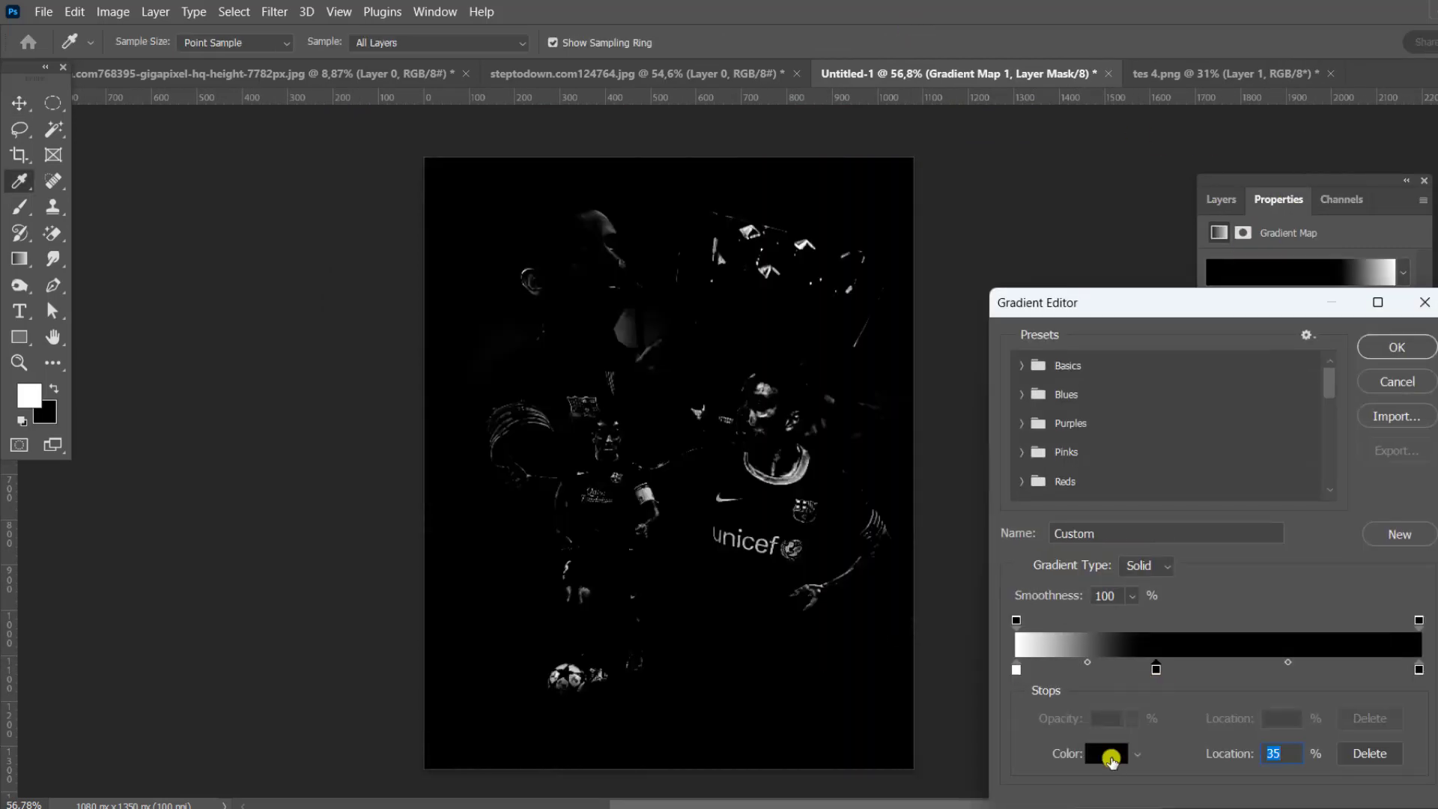
{"action": "left_click", "coordinate": [1108, 757]}
{"action": "left_click", "coordinate": [1217, 515]}
{"action": "left_click_drag", "start_coordinate": [1281, 524], "coordinate": [1280, 479]}
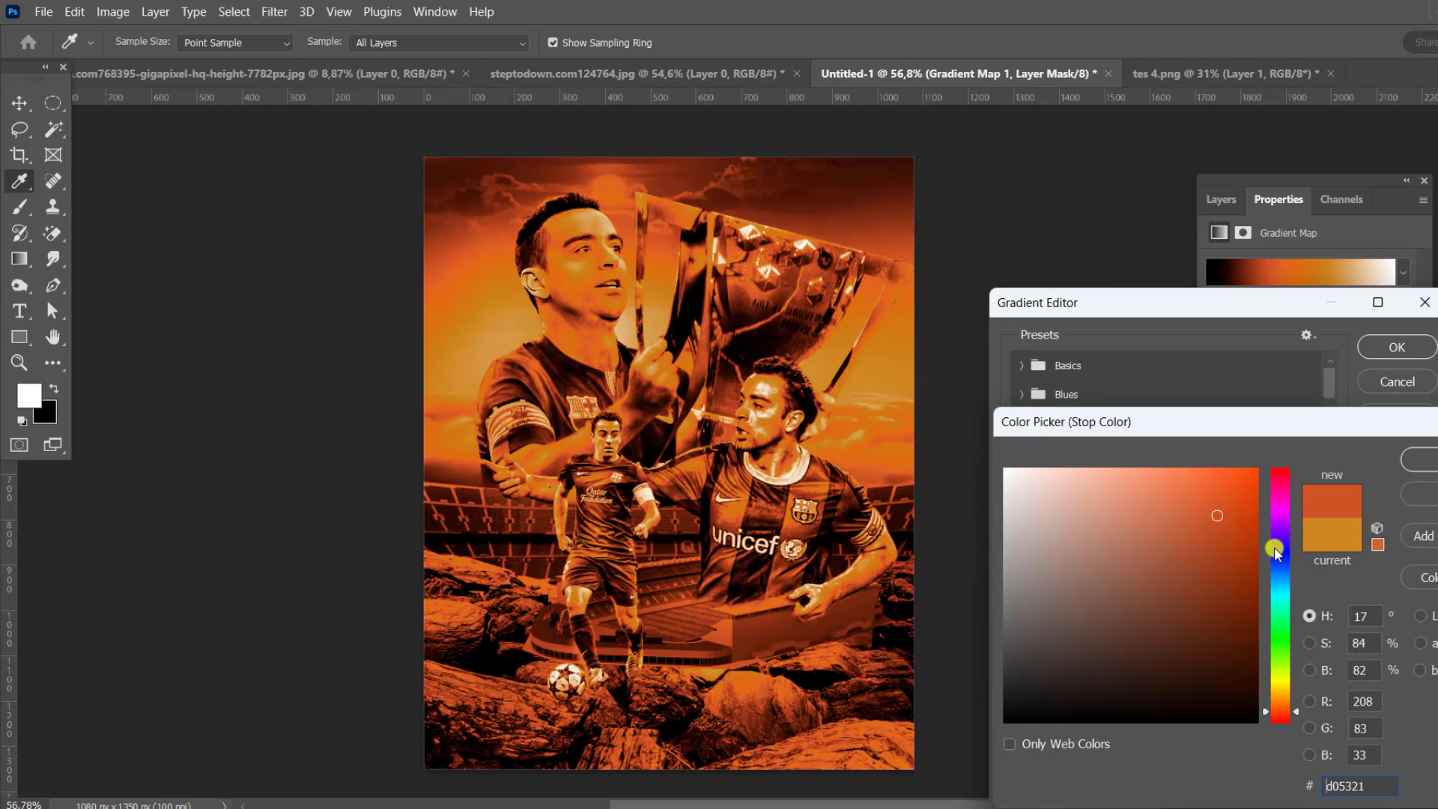
{"action": "left_click", "coordinate": [1283, 577]}
{"action": "left_click", "coordinate": [1419, 459]}
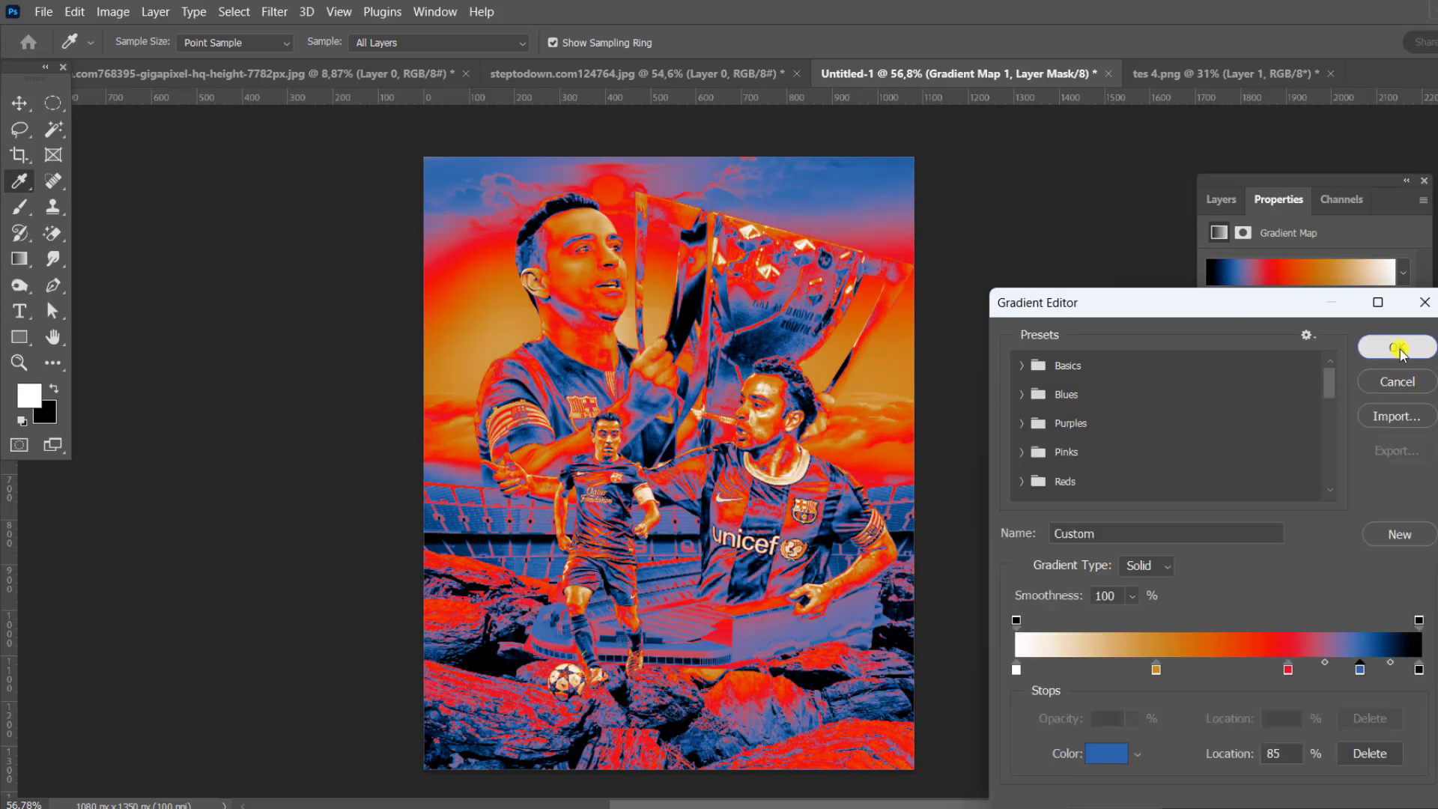
{"action": "left_click", "coordinate": [1397, 346]}
Set the Gradient Map to Color Dodge at 38%, adjust Blend If, and invert its mask for painting
{"action": "left_click", "coordinate": [1220, 199]}
{"action": "left_click", "coordinate": [1264, 261]}
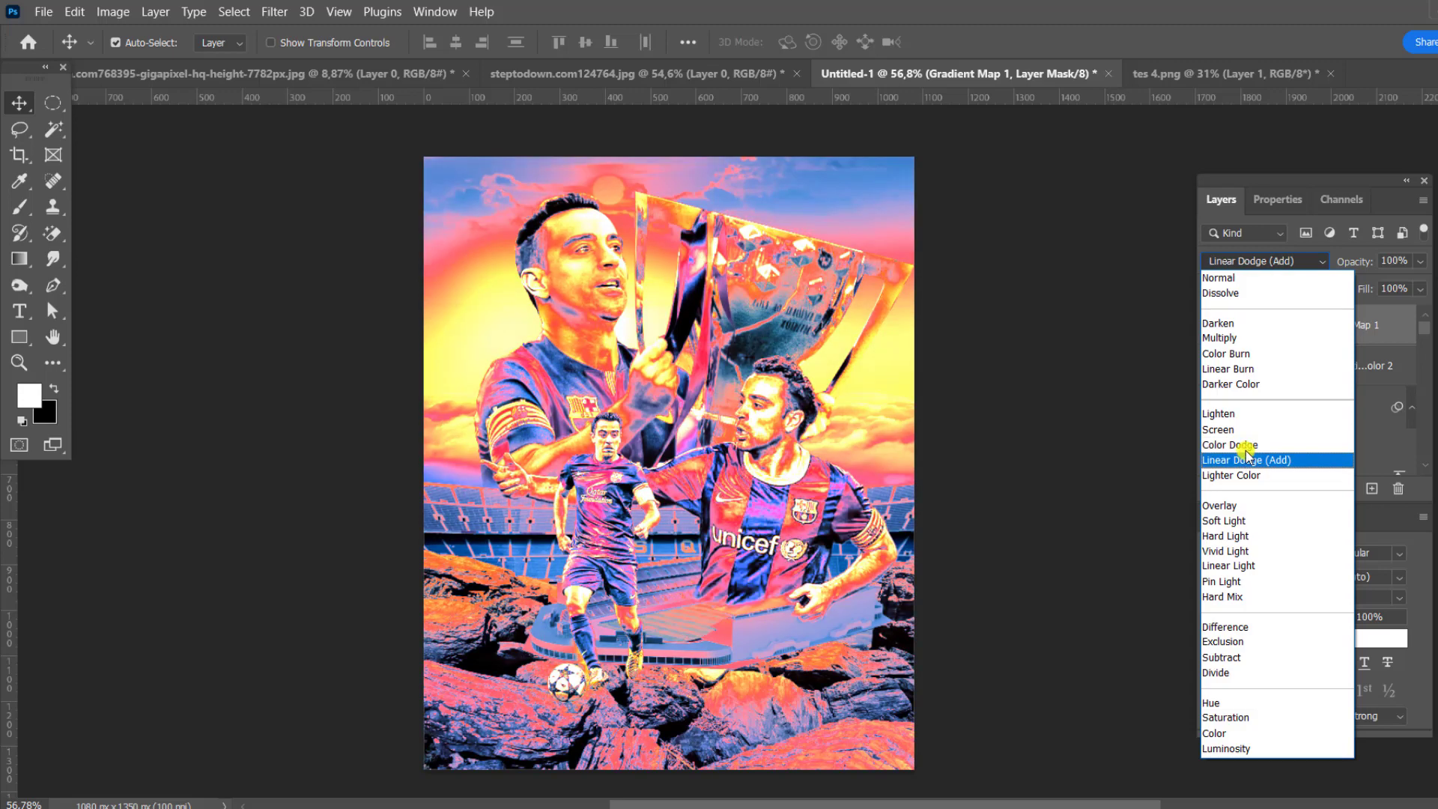
{"action": "left_click", "coordinate": [1230, 444]}
{"action": "left_click", "coordinate": [1419, 260]}
{"action": "left_click_drag", "start_coordinate": [1415, 284], "coordinate": [1361, 283]}
{"action": "double_click", "coordinate": [1404, 334]}
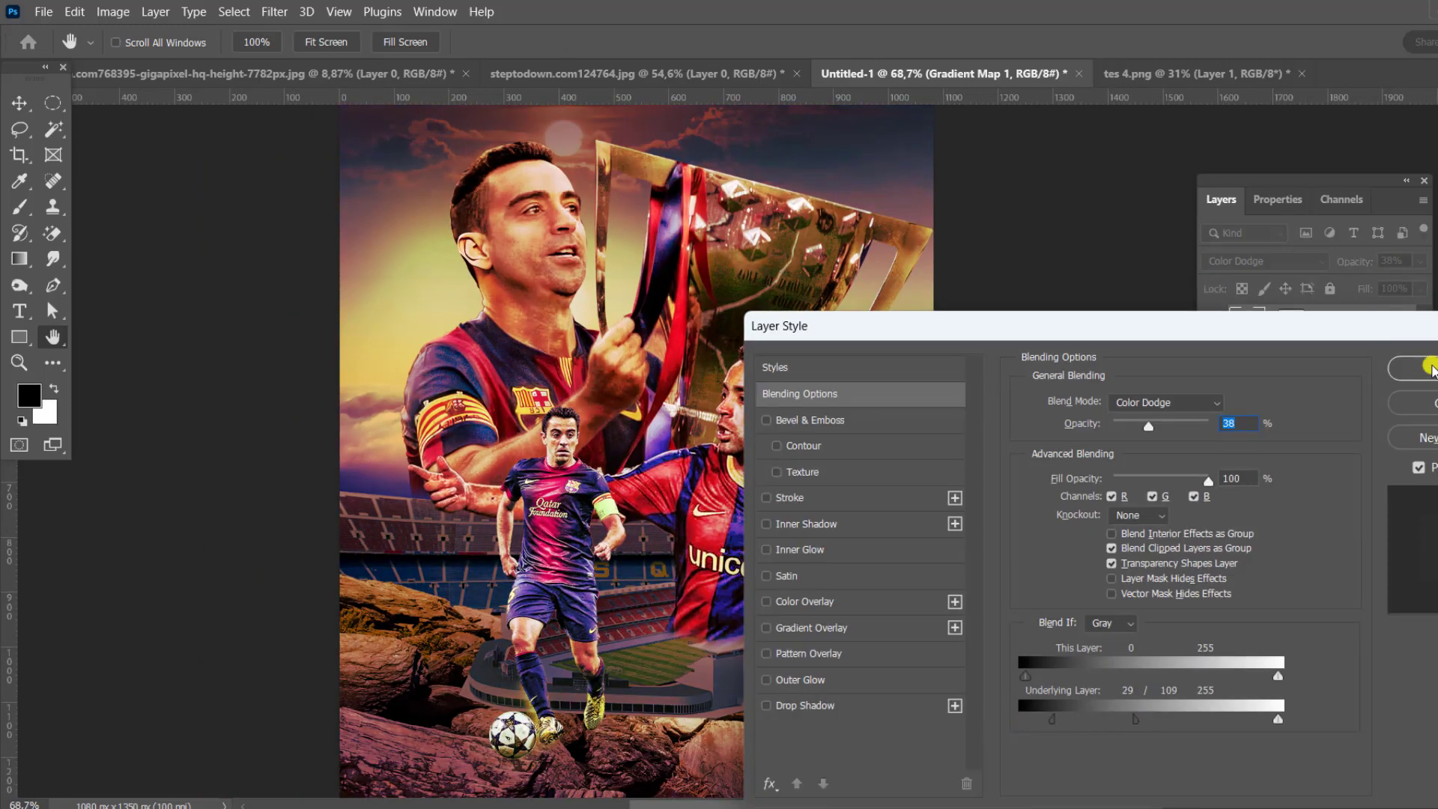
{"action": "left_click", "coordinate": [1405, 363]}
{"action": "key", "text": "ctrl+i"}
{"action": "key", "text": "b"}
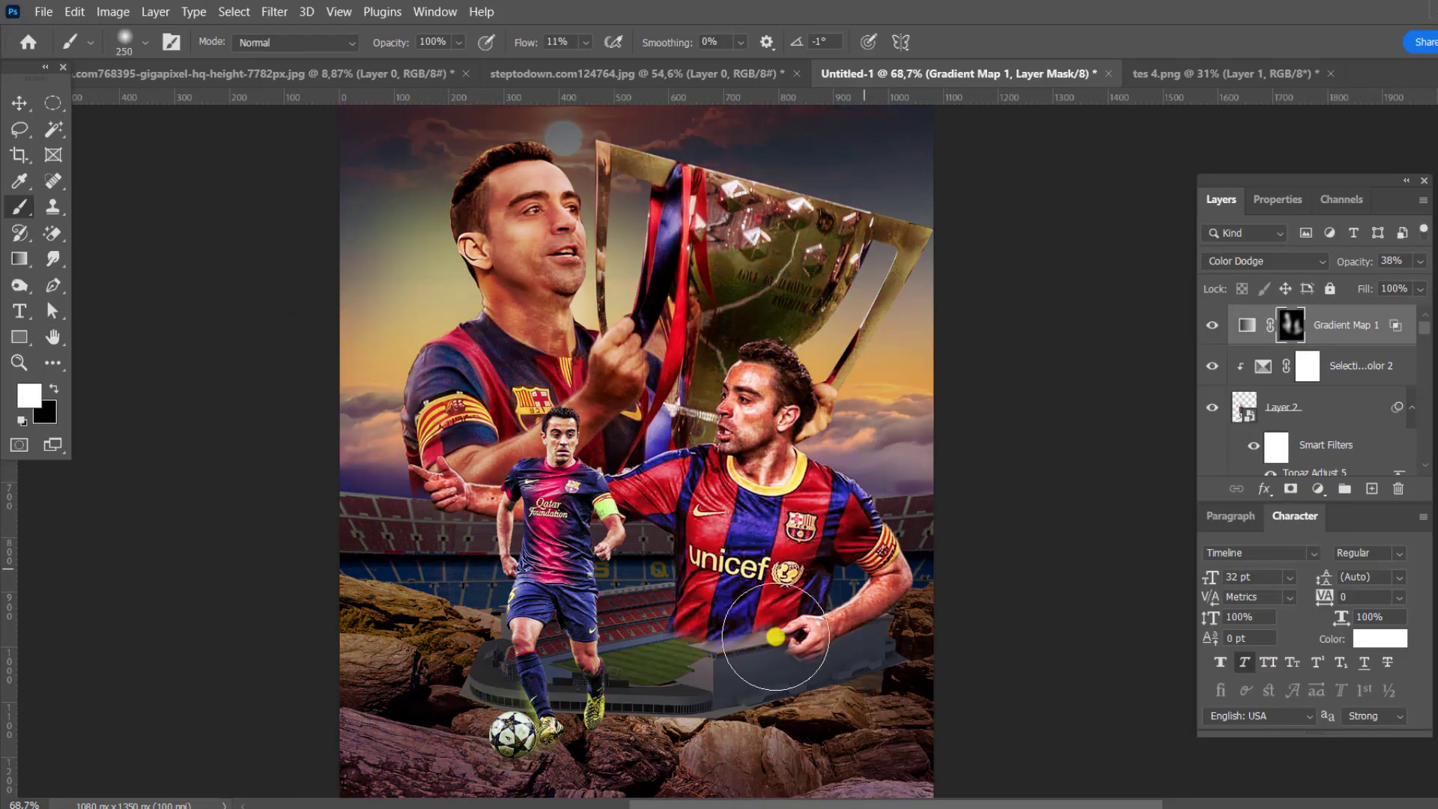
{"action": "scroll", "coordinate": [571, 568], "scroll_direction": "down", "scroll_amount": 3, "text": "alt"}
{"action": "scroll", "coordinate": [677, 477], "scroll_direction": "up", "scroll_amount": 2, "text": "alt"}
Compare the gradient map effect and set the first clipped gray layer to Overlay
{"action": "left_click", "coordinate": [1213, 325]}
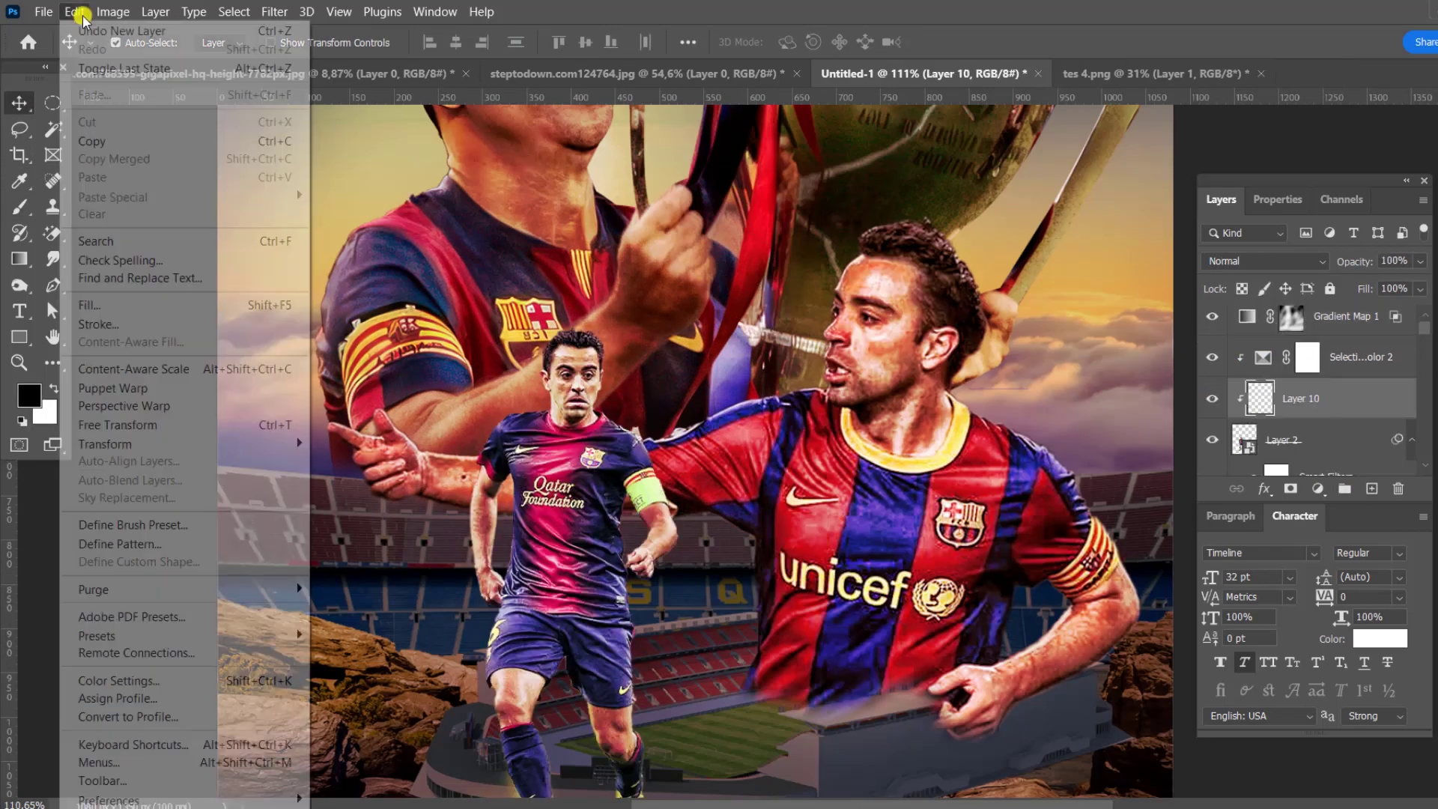
{"action": "left_click", "coordinate": [1240, 260]}
{"action": "left_click", "coordinate": [34, 289]}
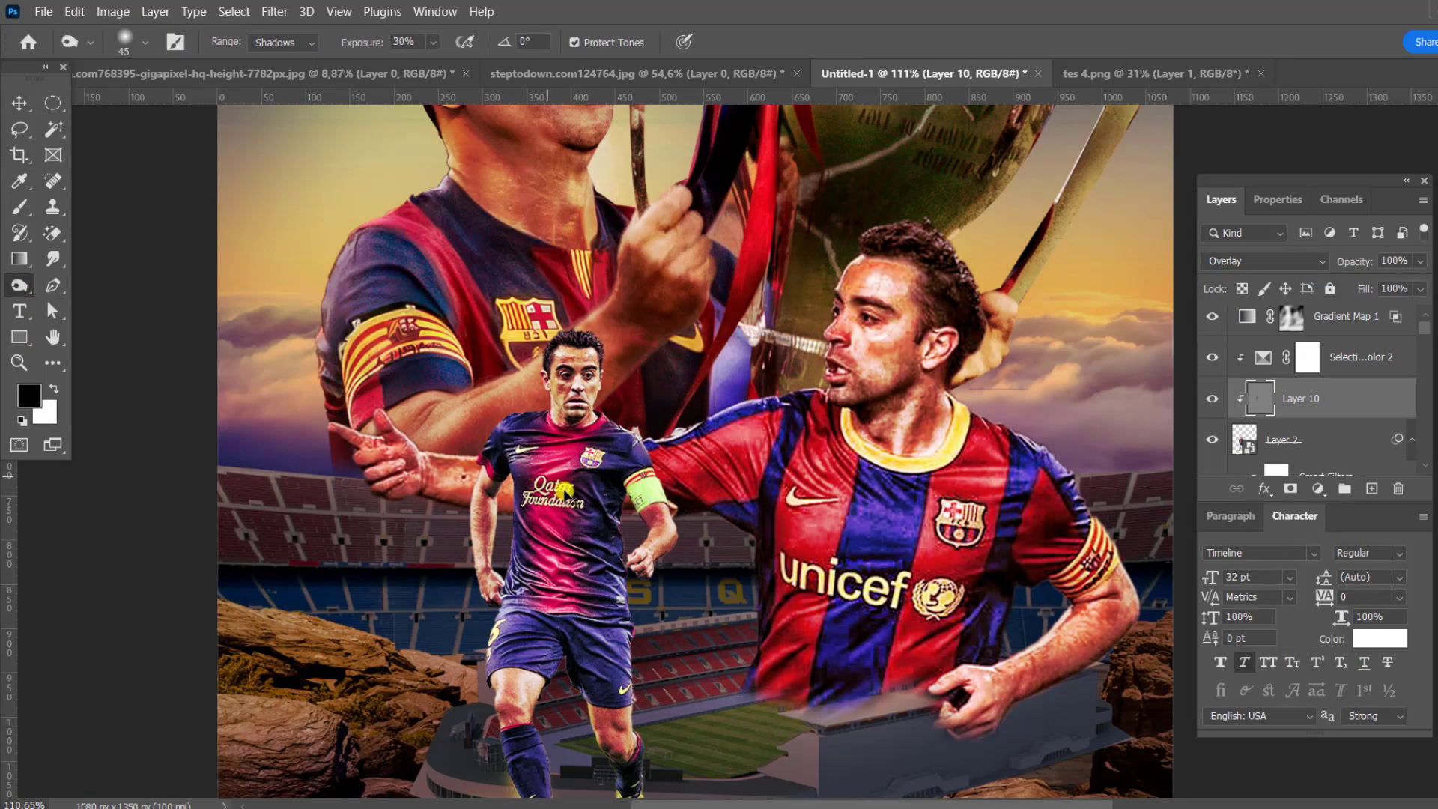
{"action": "scroll", "coordinate": [531, 726], "scroll_direction": "down", "scroll_amount": 3, "text": "alt"}
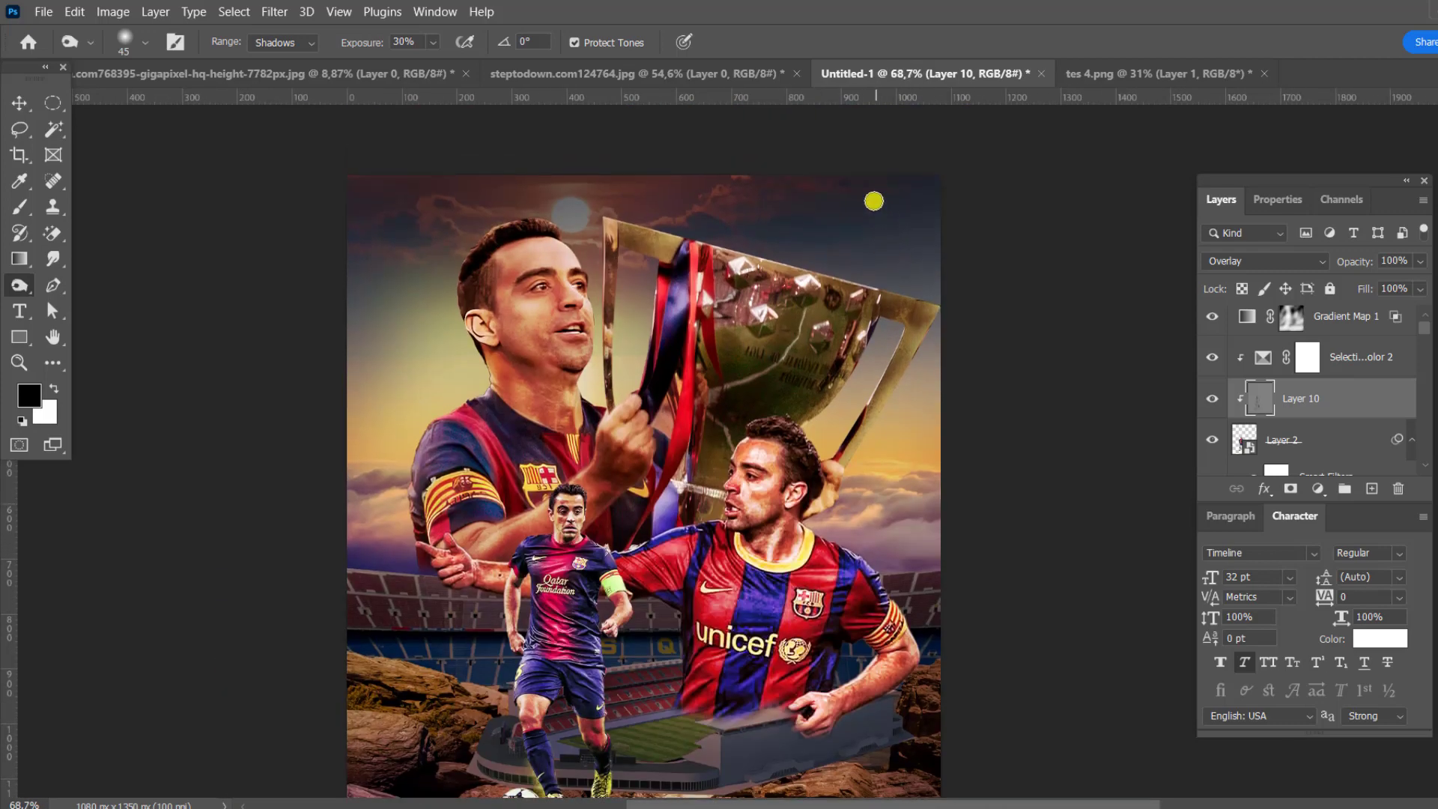
{"action": "scroll", "coordinate": [822, 324], "scroll_direction": "down", "scroll_amount": 1}
{"action": "scroll", "coordinate": [802, 289], "scroll_direction": "down", "scroll_amount": 1}
Clip a 50% gray layer to the other player photo, choose Dodge, and add Layer 12 on top
{"action": "key", "text": "v"}
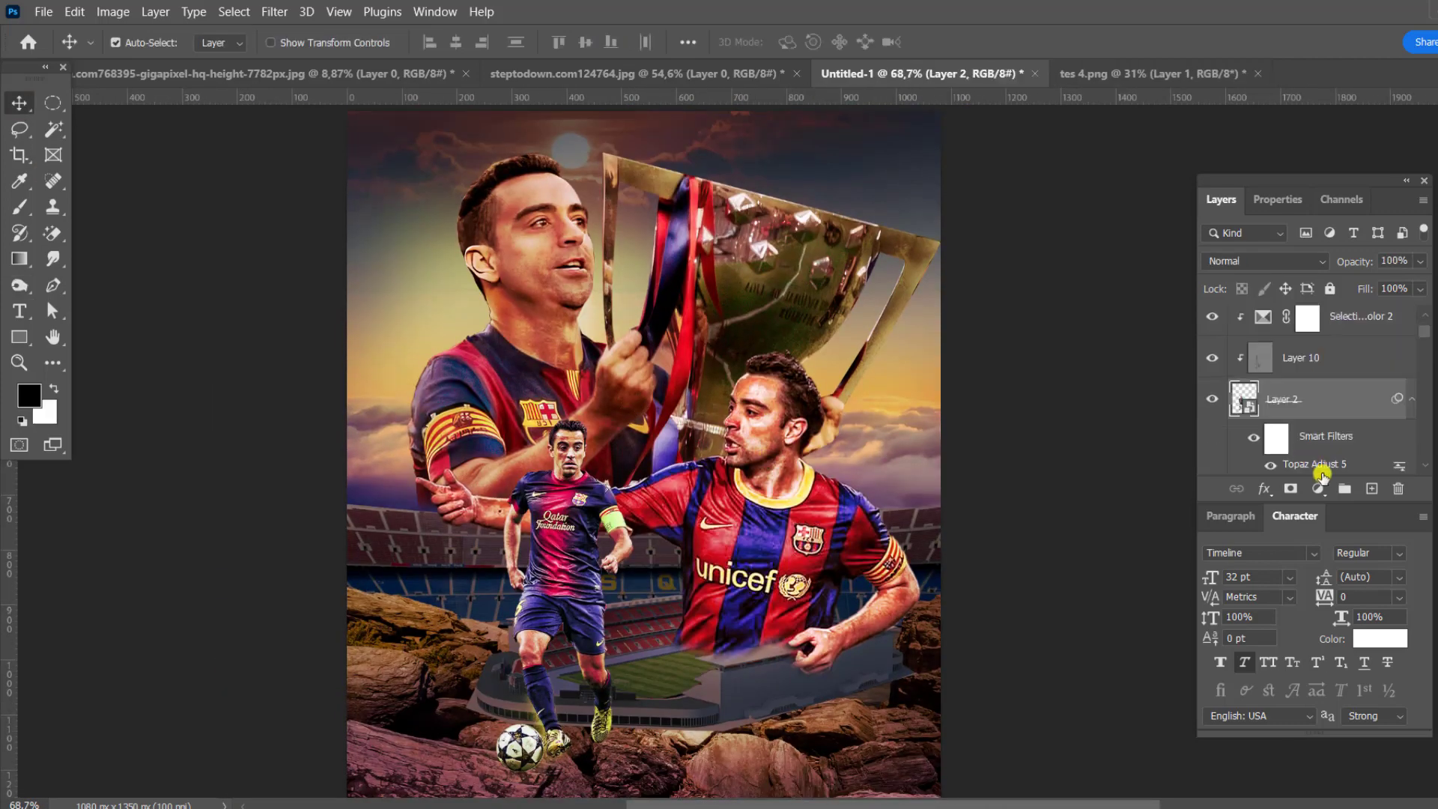
{"action": "scroll", "coordinate": [1311, 397], "scroll_direction": "down", "scroll_amount": 3}
{"action": "left_click", "coordinate": [1282, 398]}
{"action": "left_click", "coordinate": [1364, 488]}
{"action": "key", "text": "shift+F5"}
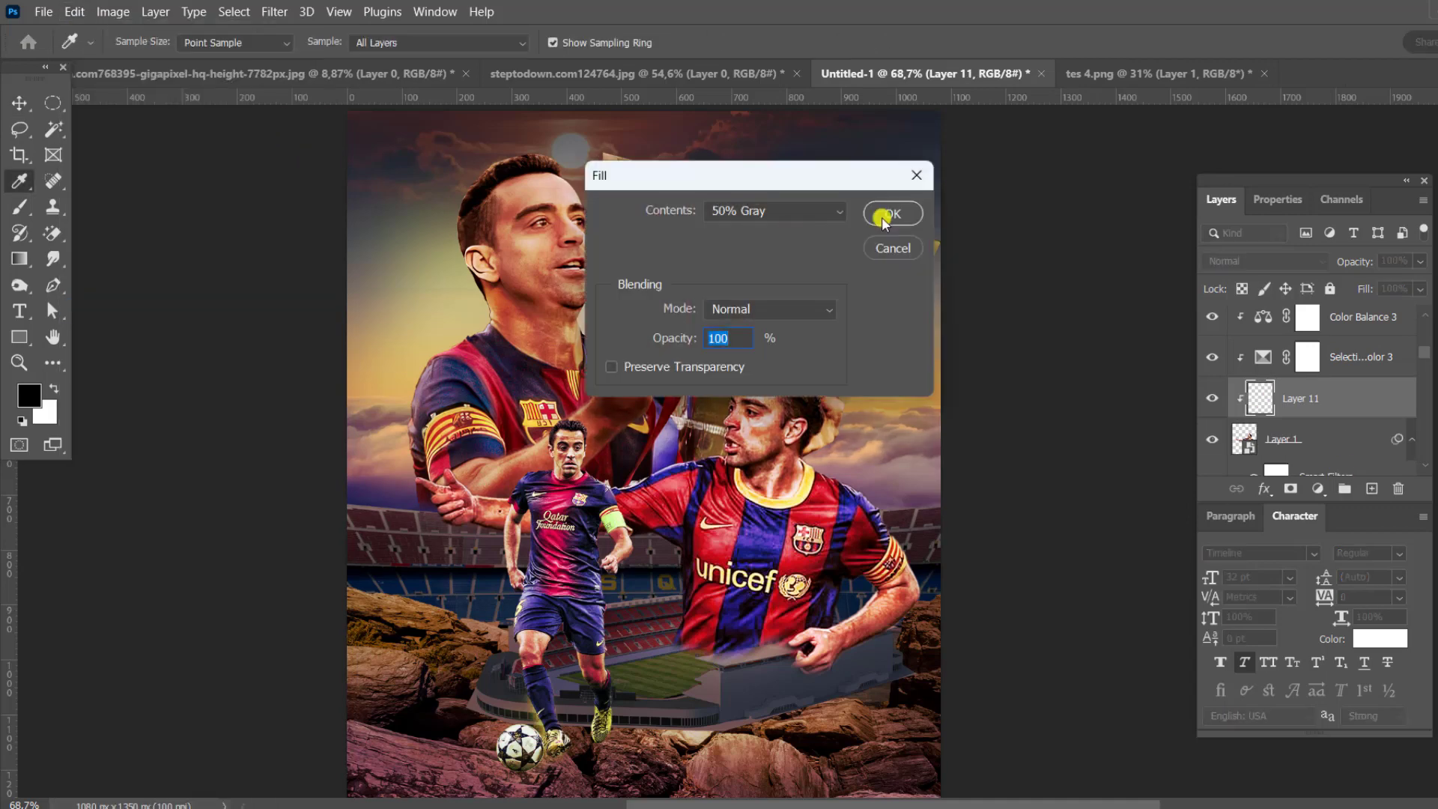
{"action": "left_click", "coordinate": [901, 215]}
{"action": "key", "text": "ctrl+alt+g"}
{"action": "key", "text": "shift+alt+o"}
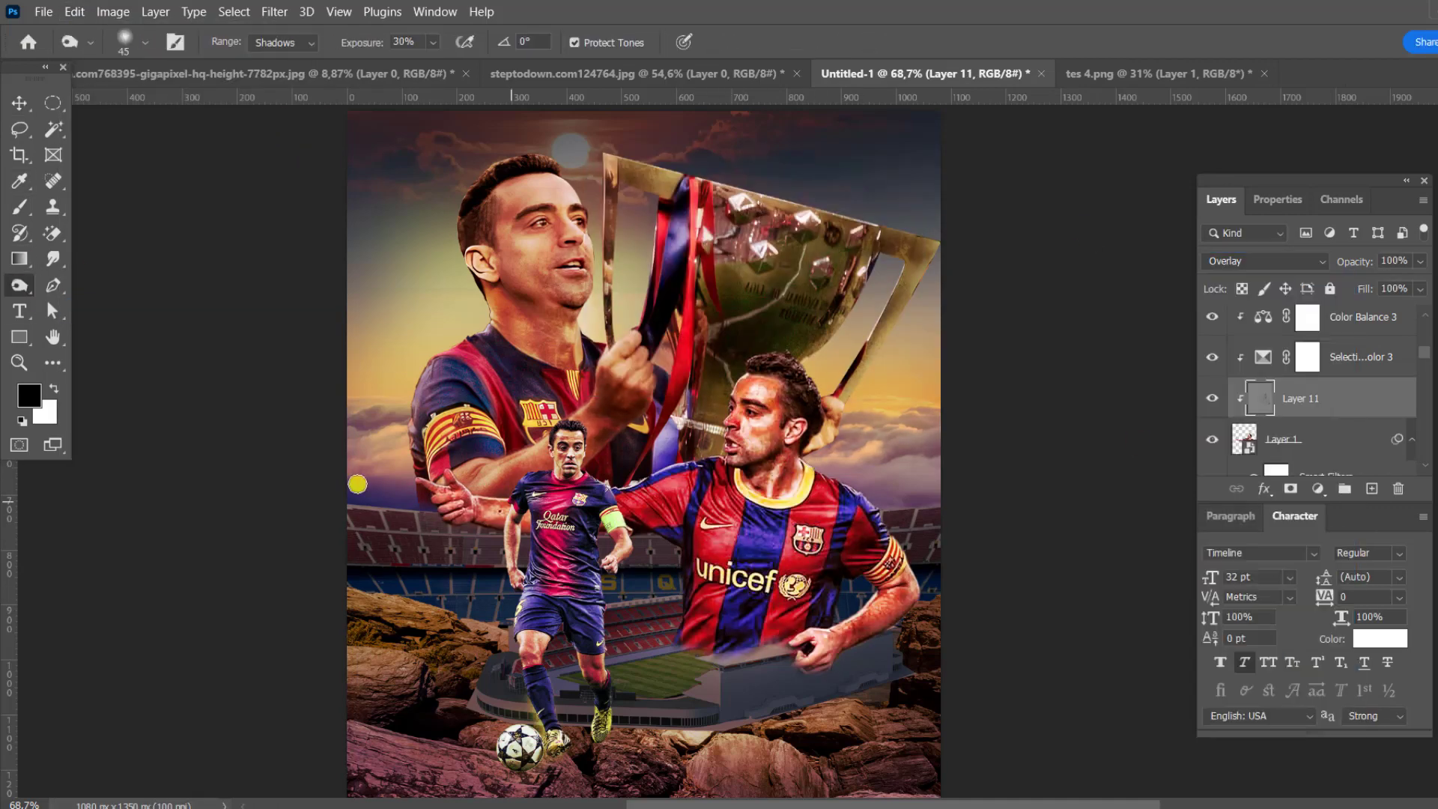
{"action": "key", "text": "v"}
{"action": "left_click", "coordinate": [1371, 488]}
Add a deep red Solid Color fill in Color Dodge, limited to brighter underlying areas
{"action": "left_click", "coordinate": [1317, 488]}
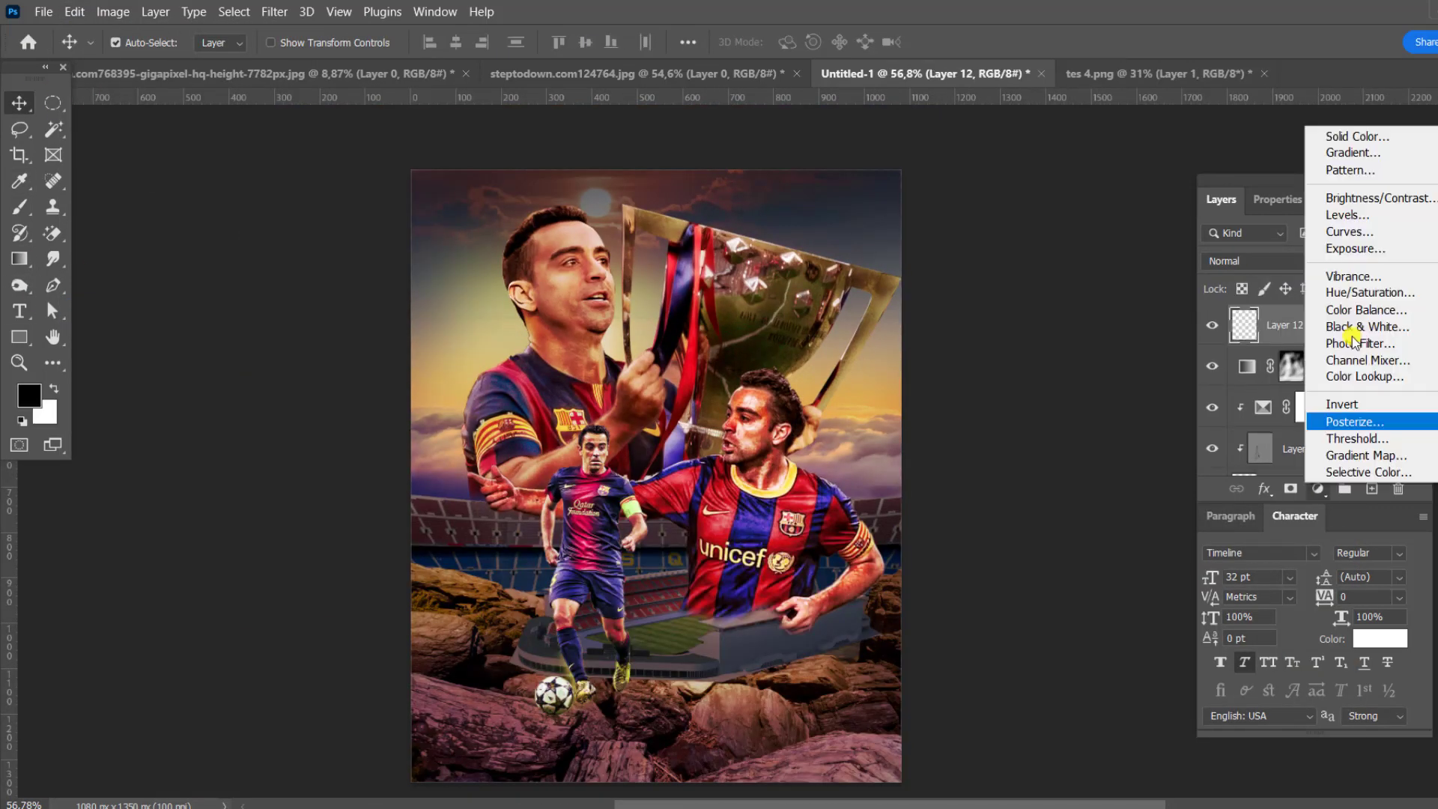
{"action": "left_click", "coordinate": [1357, 136]}
{"action": "mouse_move", "coordinate": [1245, 652]}
{"action": "left_mouse_down"}
{"action": "mouse_move", "coordinate": [1248, 549]}
{"action": "mouse_move", "coordinate": [1245, 568]}
{"action": "left_mouse_up"}
{"action": "key", "text": "Return"}
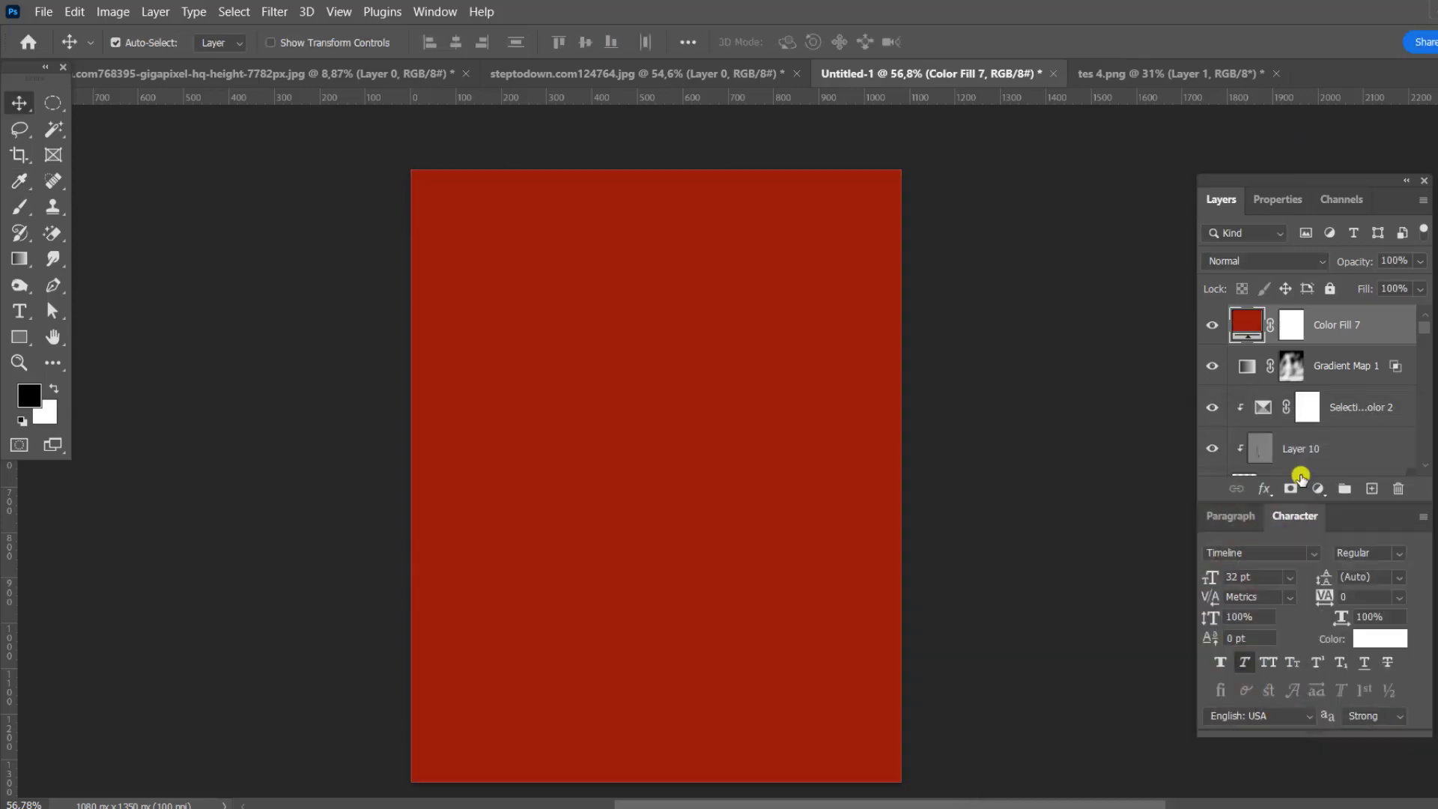
{"action": "left_click", "coordinate": [1265, 261]}
{"action": "left_click", "coordinate": [1236, 417]}
{"action": "double_click", "coordinate": [1363, 330]}
{"action": "left_click_drag", "start_coordinate": [1025, 719], "coordinate": [1115, 718]}
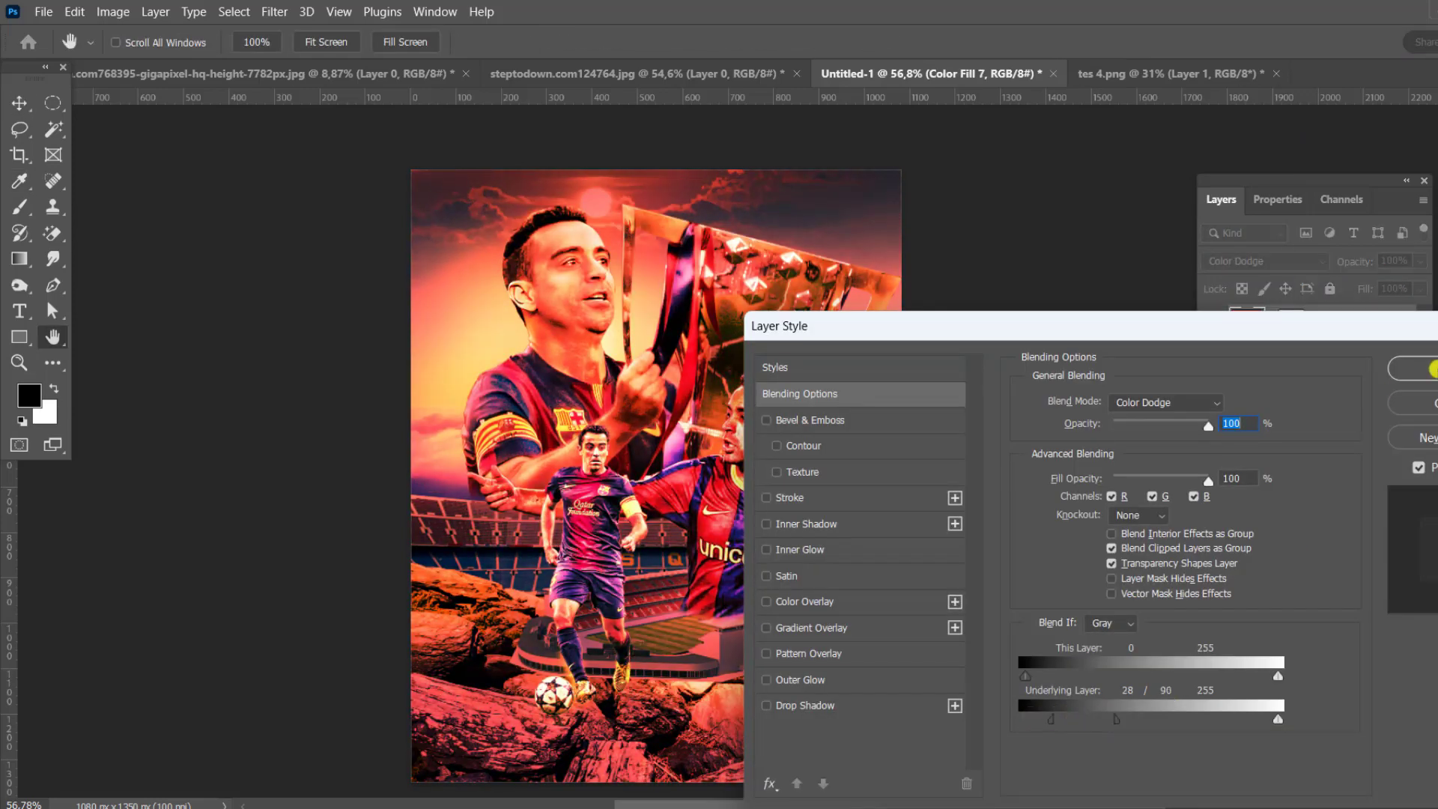
{"action": "key", "text": "Return"}
Hide the red fill's mask and paint the glow onto the player, trophy and faces
{"action": "key", "text": "b"}
{"action": "key", "text": "x"}
{"action": "scroll", "coordinate": [638, 649], "scroll_direction": "down", "scroll_amount": 2}
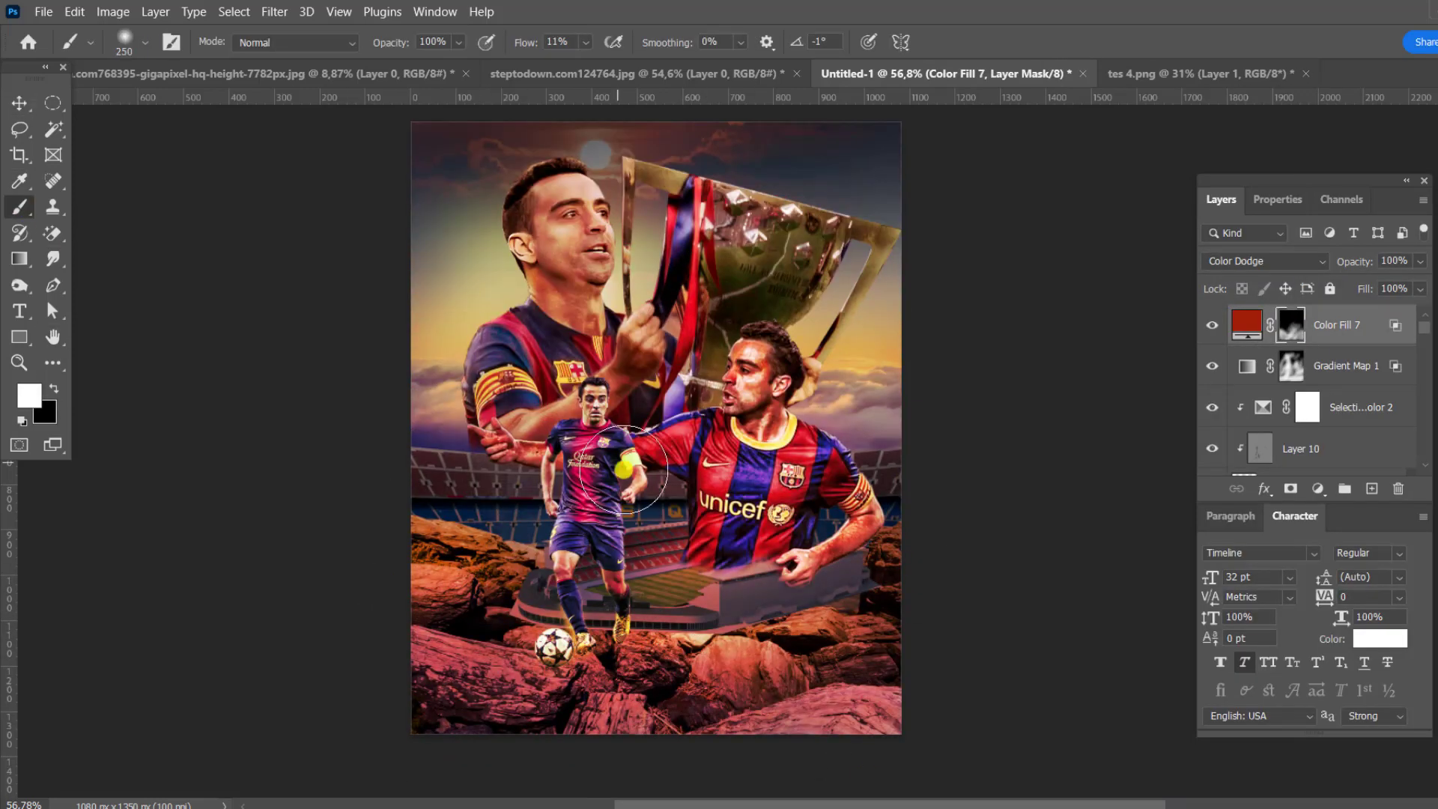
{"action": "scroll", "coordinate": [624, 469], "scroll_direction": "up", "scroll_amount": 1}
{"action": "left_click_drag", "start_coordinate": [524, 225], "coordinate": [614, 314]}
{"action": "left_click_drag", "start_coordinate": [794, 314], "coordinate": [884, 487]}
{"action": "left_click_drag", "start_coordinate": [659, 374], "coordinate": [645, 421]}
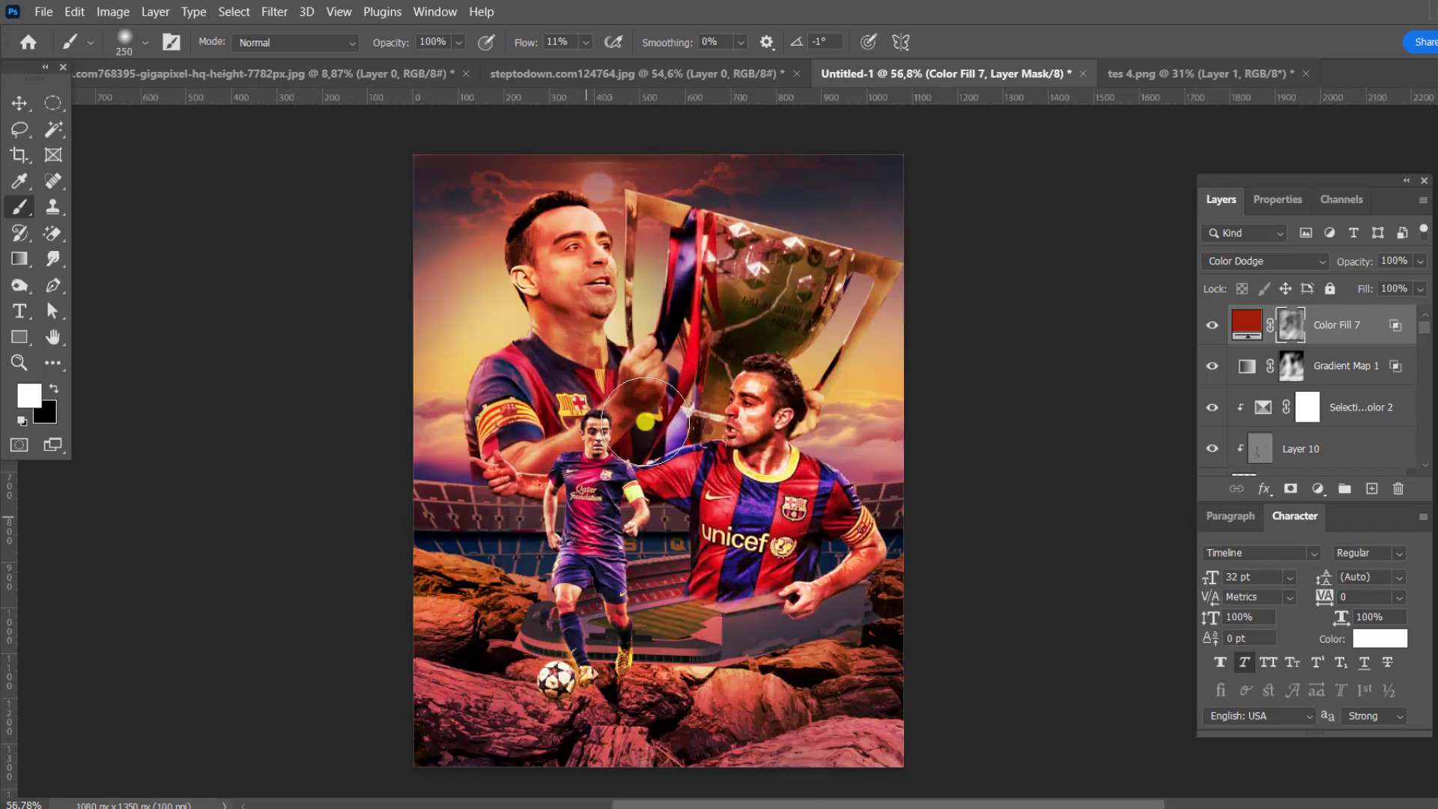
Add a dark 2f2a2a Solid Color fill with an inverted mask
{"action": "left_click", "coordinate": [1317, 488]}
{"action": "left_click", "coordinate": [1367, 138]}
{"action": "left_click", "coordinate": [1029, 676]}
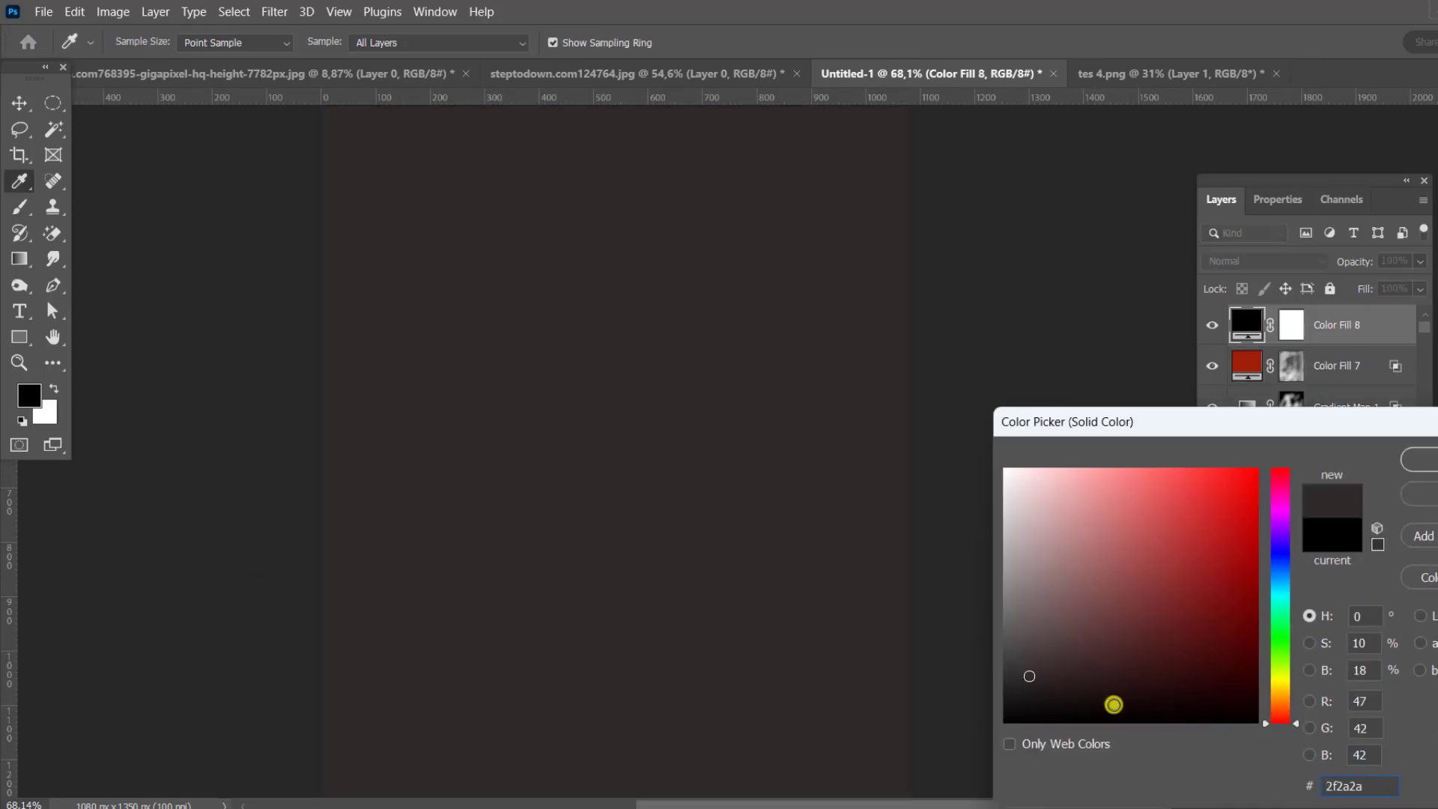
{"action": "key", "text": "Return"}
{"action": "key", "text": "x"}
{"action": "key", "text": "ctrl+i"}
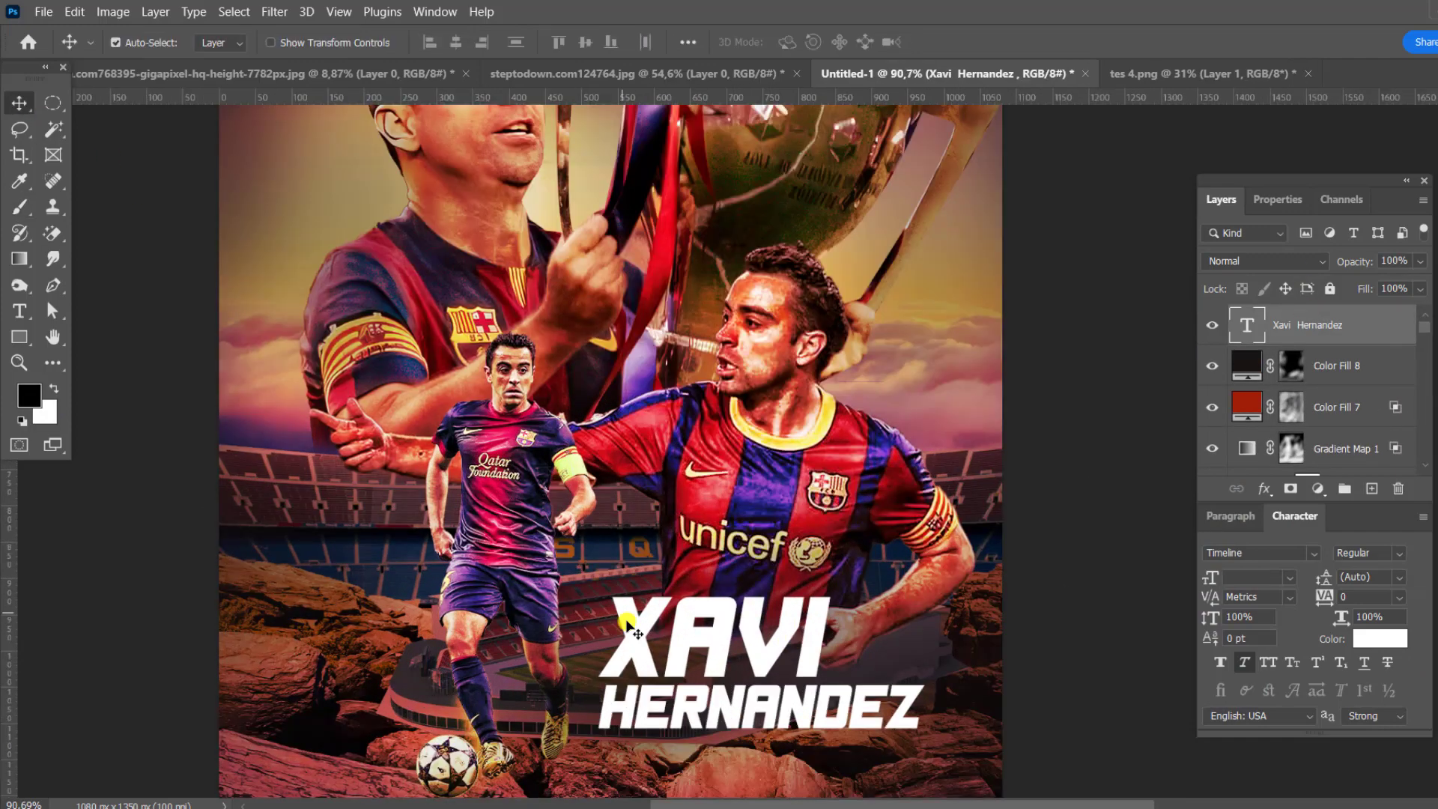
{"action": "scroll", "coordinate": [628, 623], "scroll_direction": "down", "scroll_amount": 5}
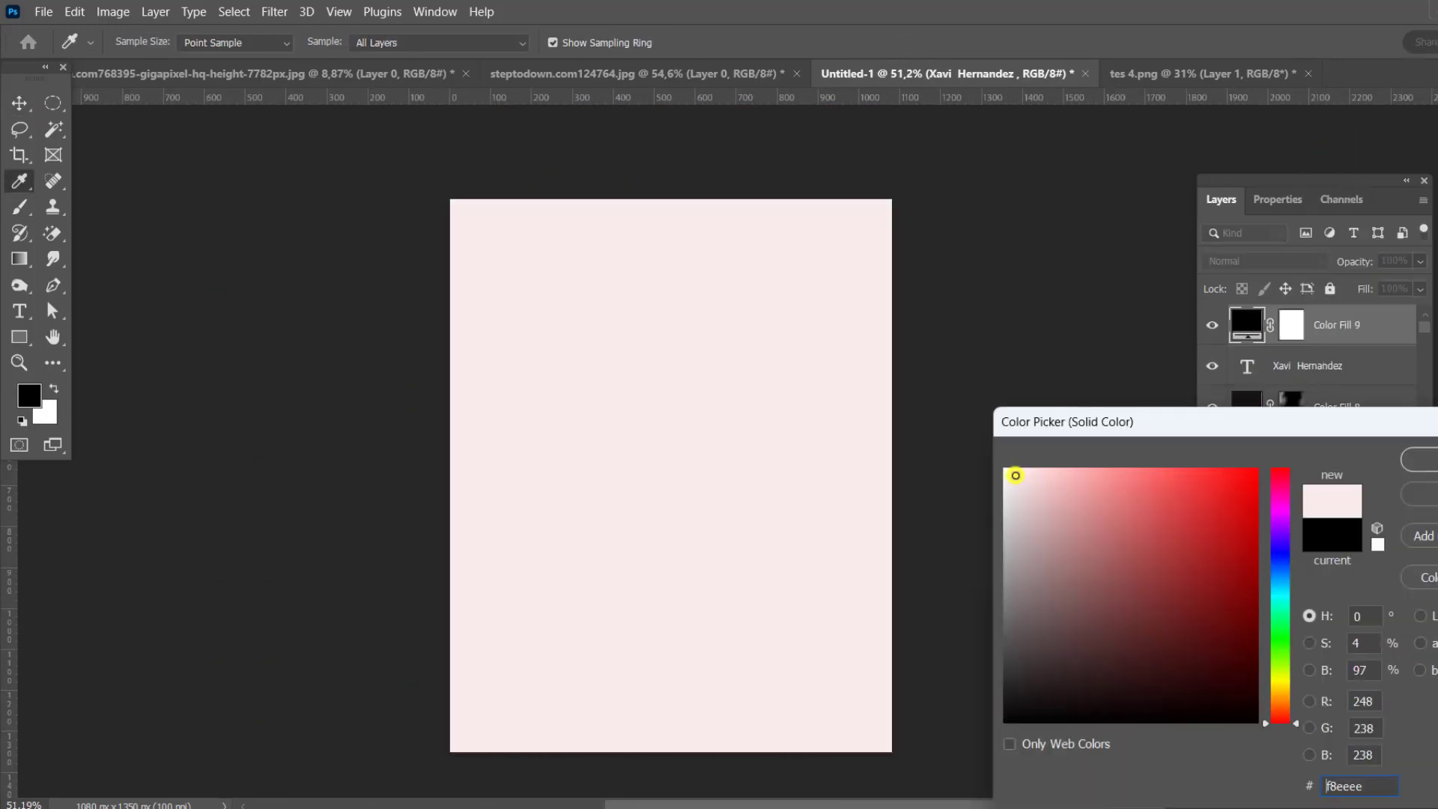
{"action": "left_click", "coordinate": [824, 333]}
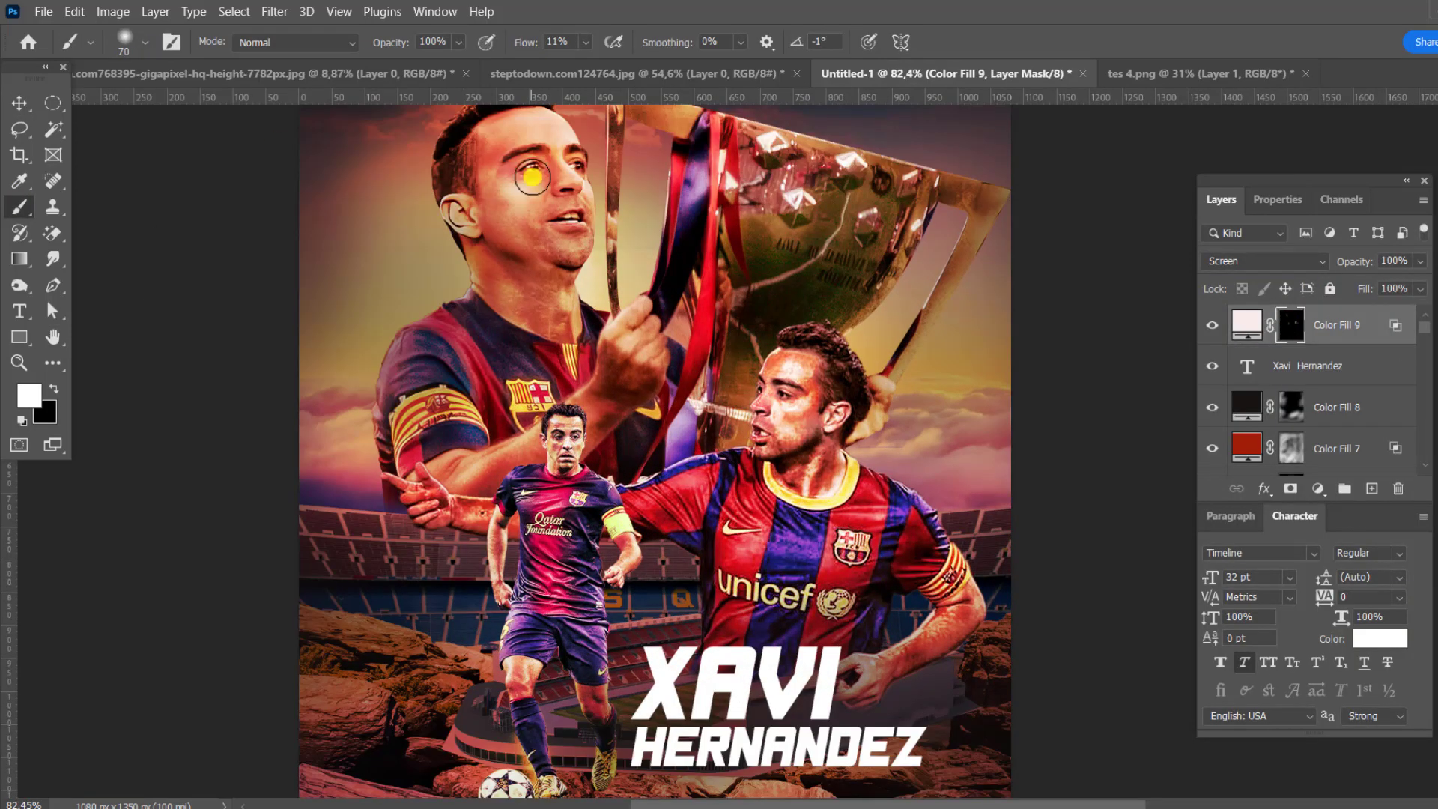
Paint pale glow onto the player's face and blend the pale fill in Linear Dodge (Add) at 46%
{"action": "left_click_drag", "start_coordinate": [428, 523], "coordinate": [921, 517]}
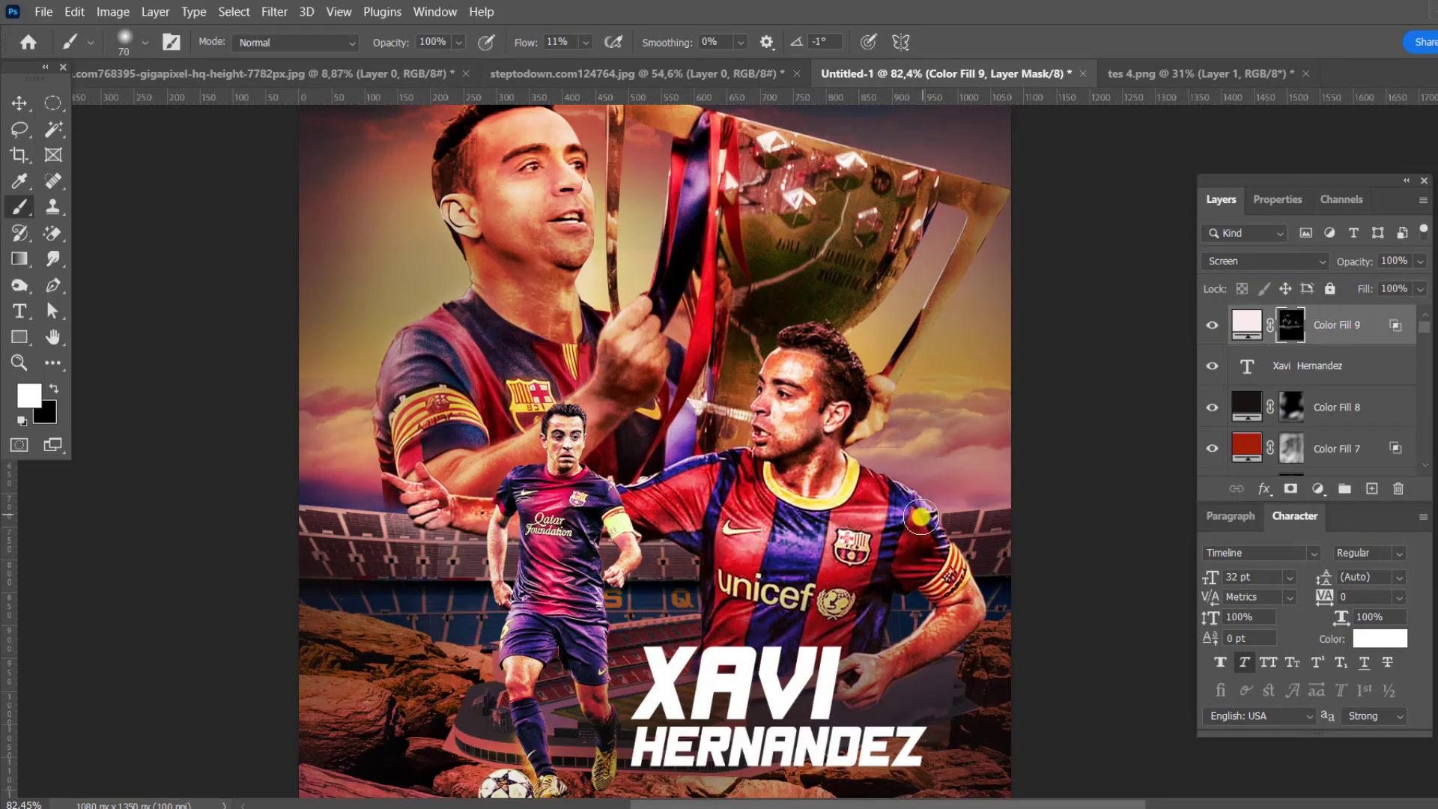
{"action": "scroll", "coordinate": [706, 616], "scroll_direction": "down", "scroll_amount": 2}
{"action": "scroll", "coordinate": [707, 615], "scroll_direction": "down", "scroll_amount": 2}
{"action": "scroll", "coordinate": [1006, 530], "scroll_direction": "up", "scroll_amount": 2}
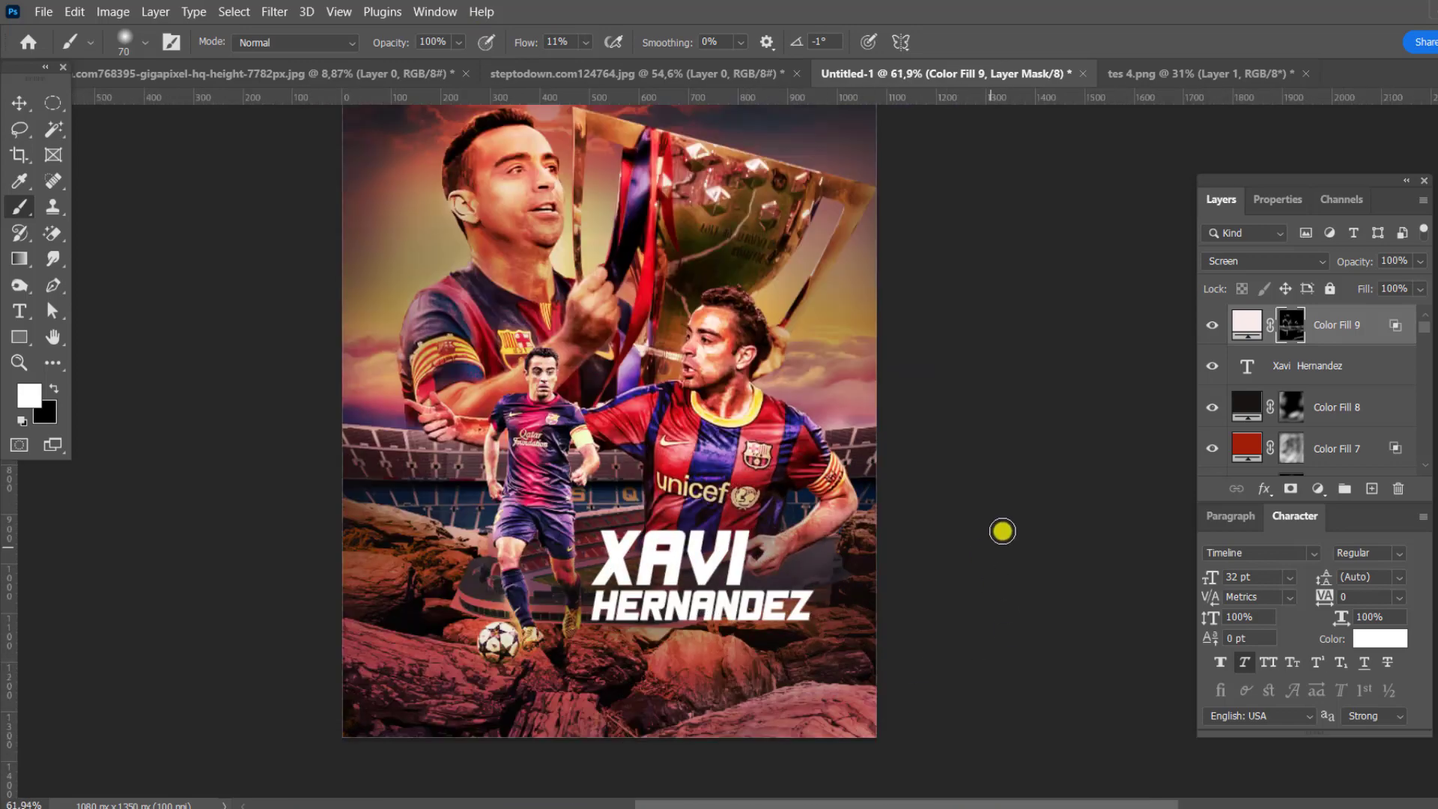
{"action": "scroll", "coordinate": [1006, 529], "scroll_direction": "up", "scroll_amount": 1}
{"action": "left_click", "coordinate": [1266, 261]}
{"action": "left_click", "coordinate": [1228, 295]}
{"action": "left_click_drag", "start_coordinate": [1419, 260], "coordinate": [1370, 283]}
Add a Color Lookup adjustment layer on top of the fills
{"action": "key", "text": "v"}
{"action": "scroll", "coordinate": [733, 212], "scroll_direction": "down", "scroll_amount": 1}
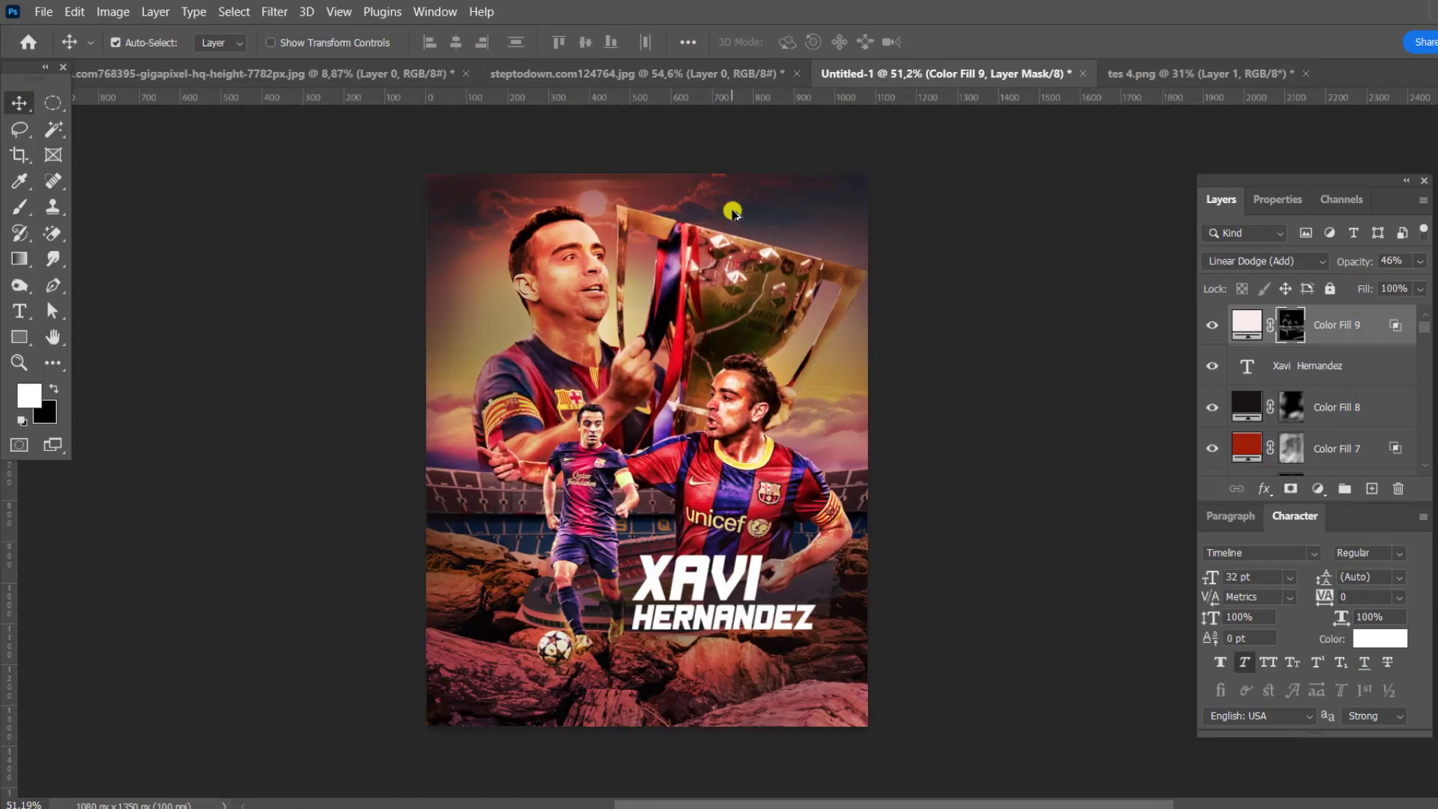
{"action": "left_click", "coordinate": [1317, 488]}
{"action": "left_click", "coordinate": [1340, 387]}
{"action": "left_click", "coordinate": [1348, 263]}
Choose a lookup preset and blend Color Lookup 1 in Color Dodge
{"action": "key", "text": "Down"}
{"action": "key", "text": "Down"}
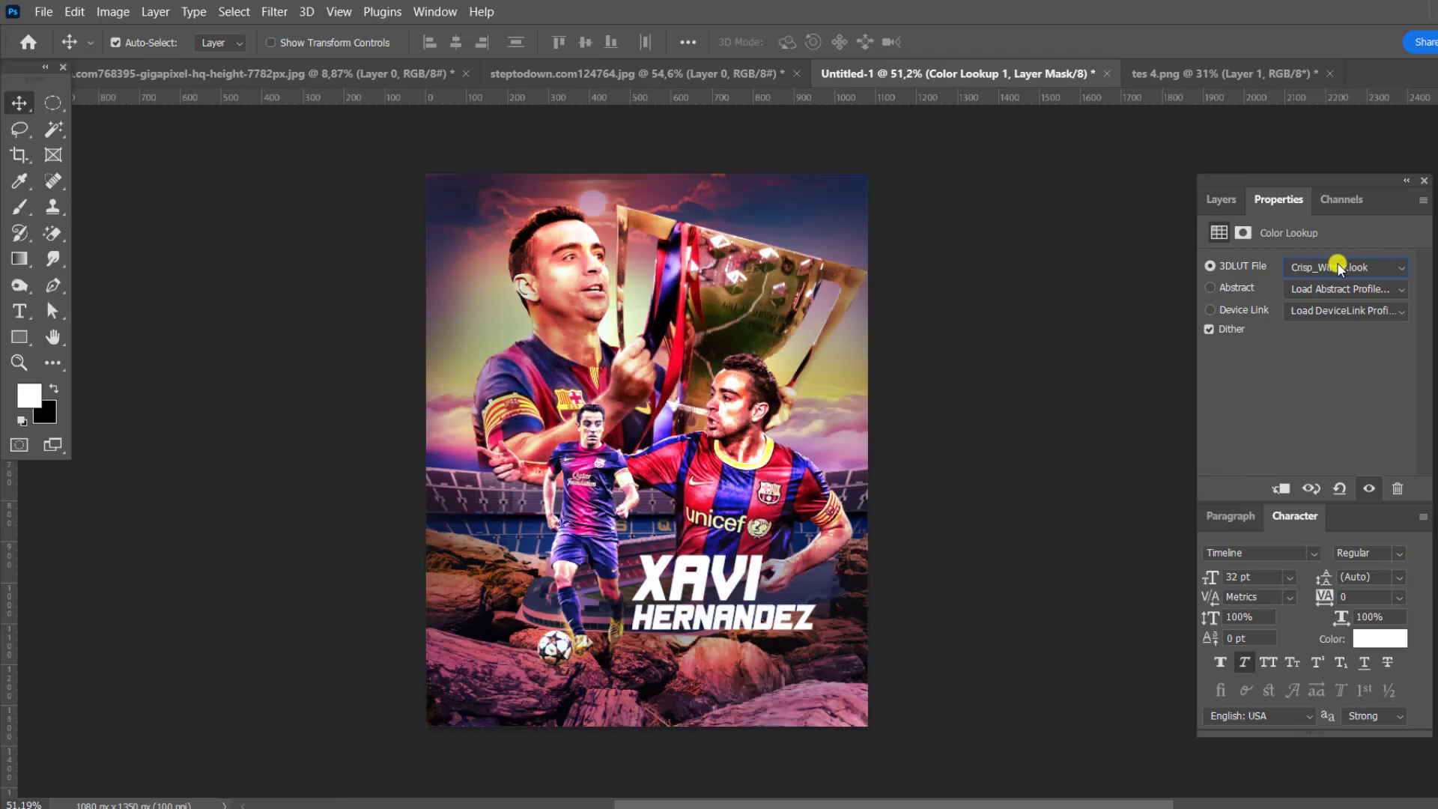
{"action": "key", "text": "Down"}
{"action": "left_click", "coordinate": [1217, 201]}
{"action": "left_click", "coordinate": [1265, 261]}
{"action": "left_click", "coordinate": [1236, 446]}
{"action": "double_click", "coordinate": [1396, 324]}
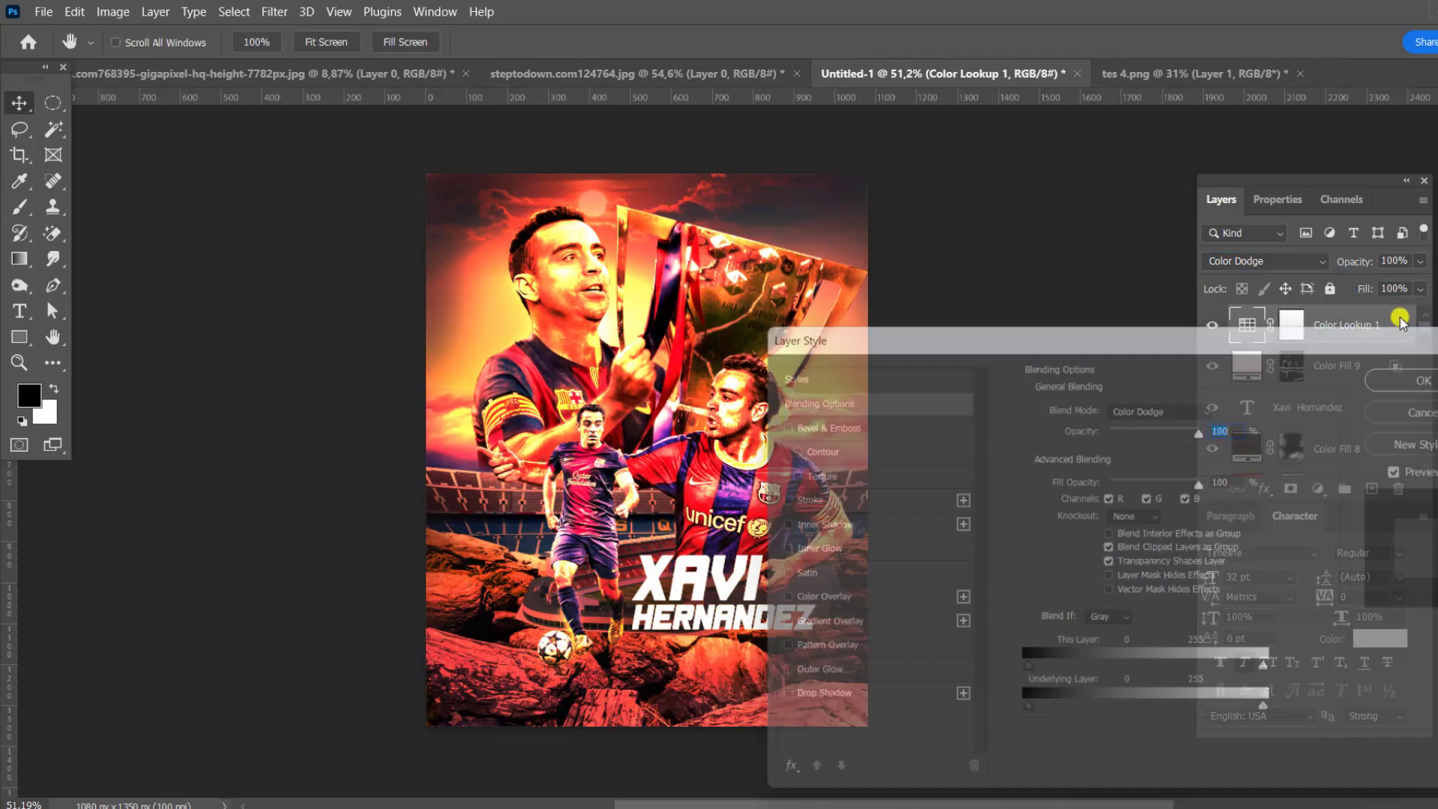
{"action": "key", "text": "Return"}
Invert the Color Lookup mask to black and paint it with white
{"action": "key", "text": "b"}
{"action": "key", "text": "ctrl+i"}
{"action": "key", "text": "x"}
{"action": "scroll", "coordinate": [558, 246], "scroll_direction": "up", "scroll_amount": 1}
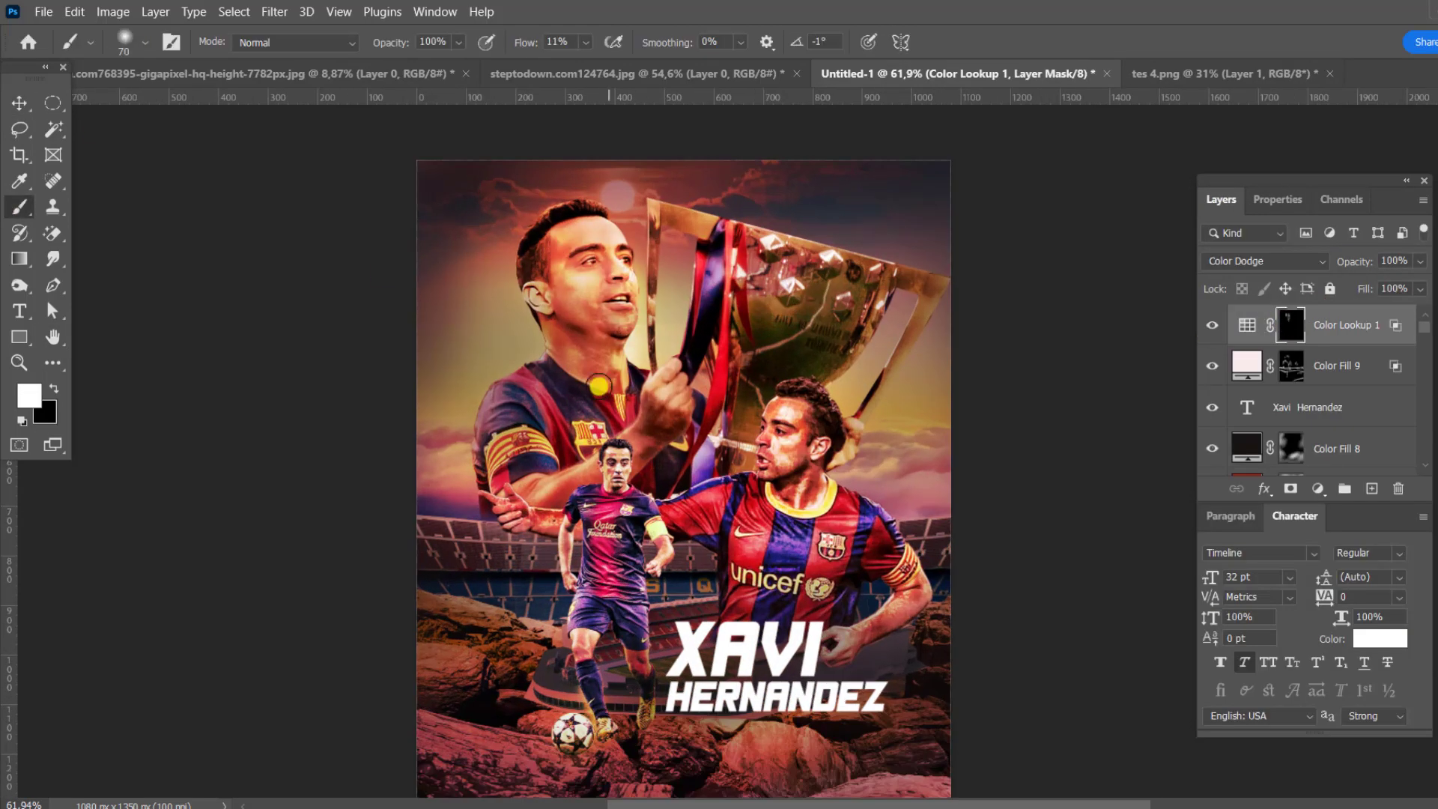
{"action": "scroll", "coordinate": [632, 240], "scroll_direction": "down", "scroll_amount": 2}
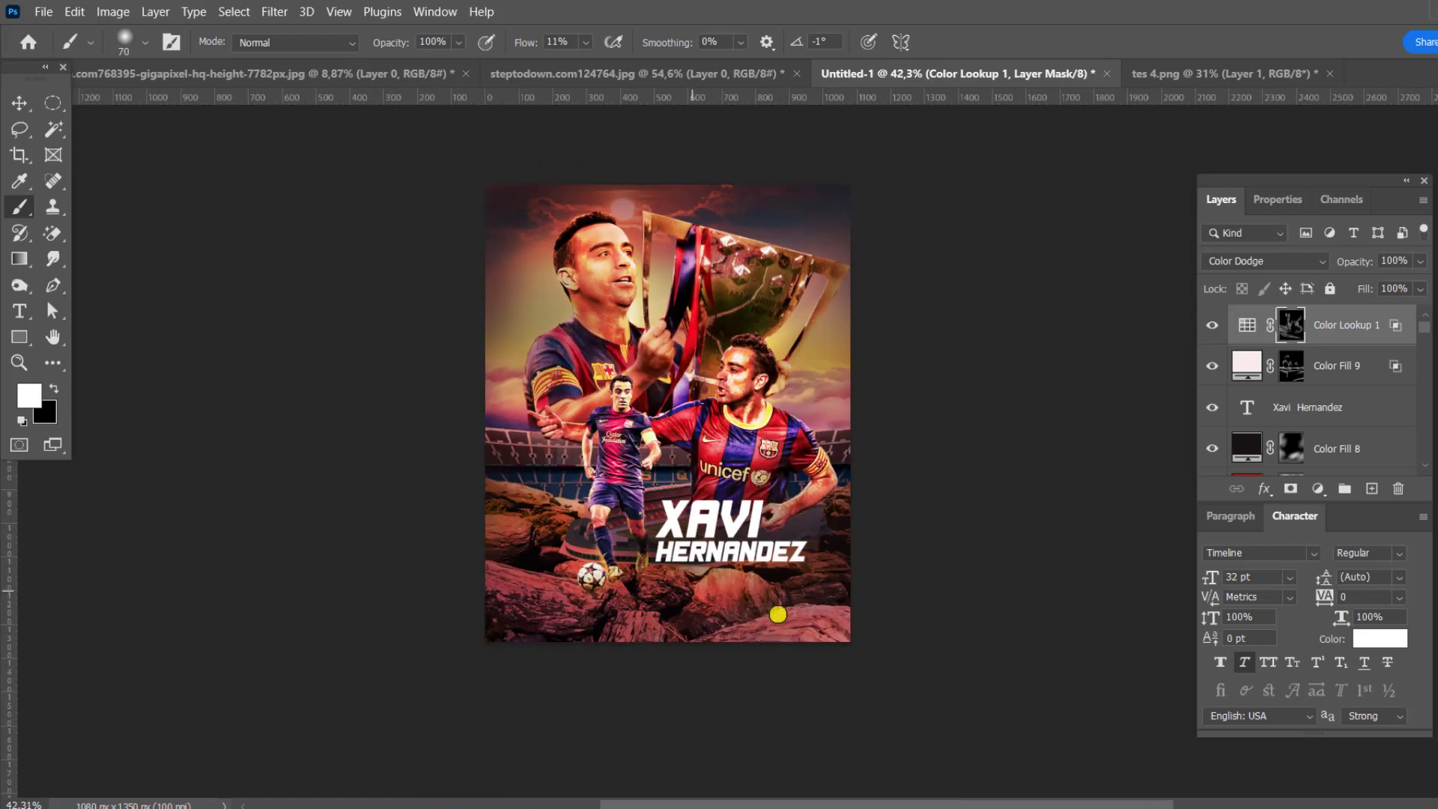
{"action": "scroll", "coordinate": [662, 352], "scroll_direction": "up", "scroll_amount": 1}
Change the XAVI text colour to yellow
{"action": "double_click", "coordinate": [685, 597]}
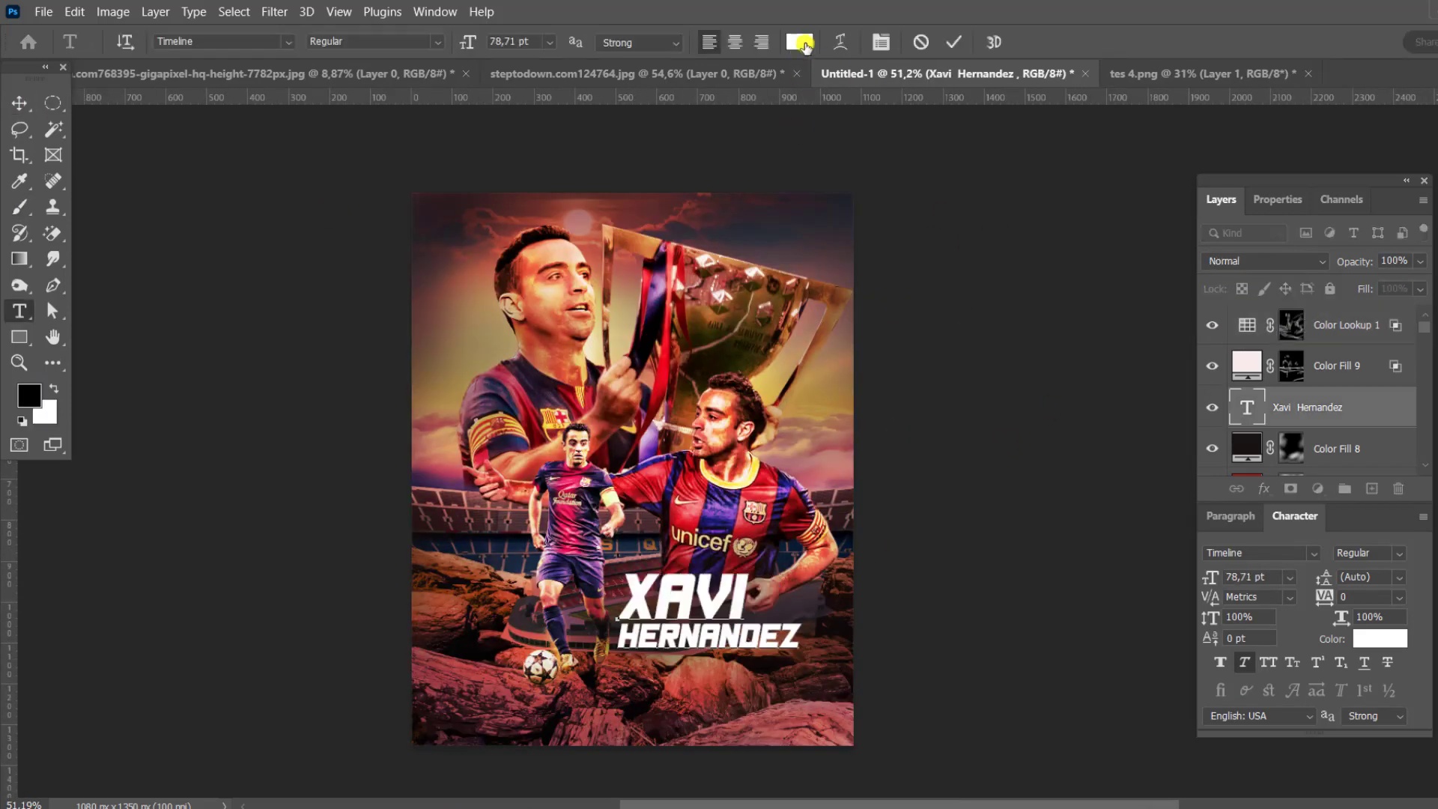
{"action": "left_click", "coordinate": [1379, 638]}
{"action": "key", "text": "Return"}
{"action": "key", "text": "v"}
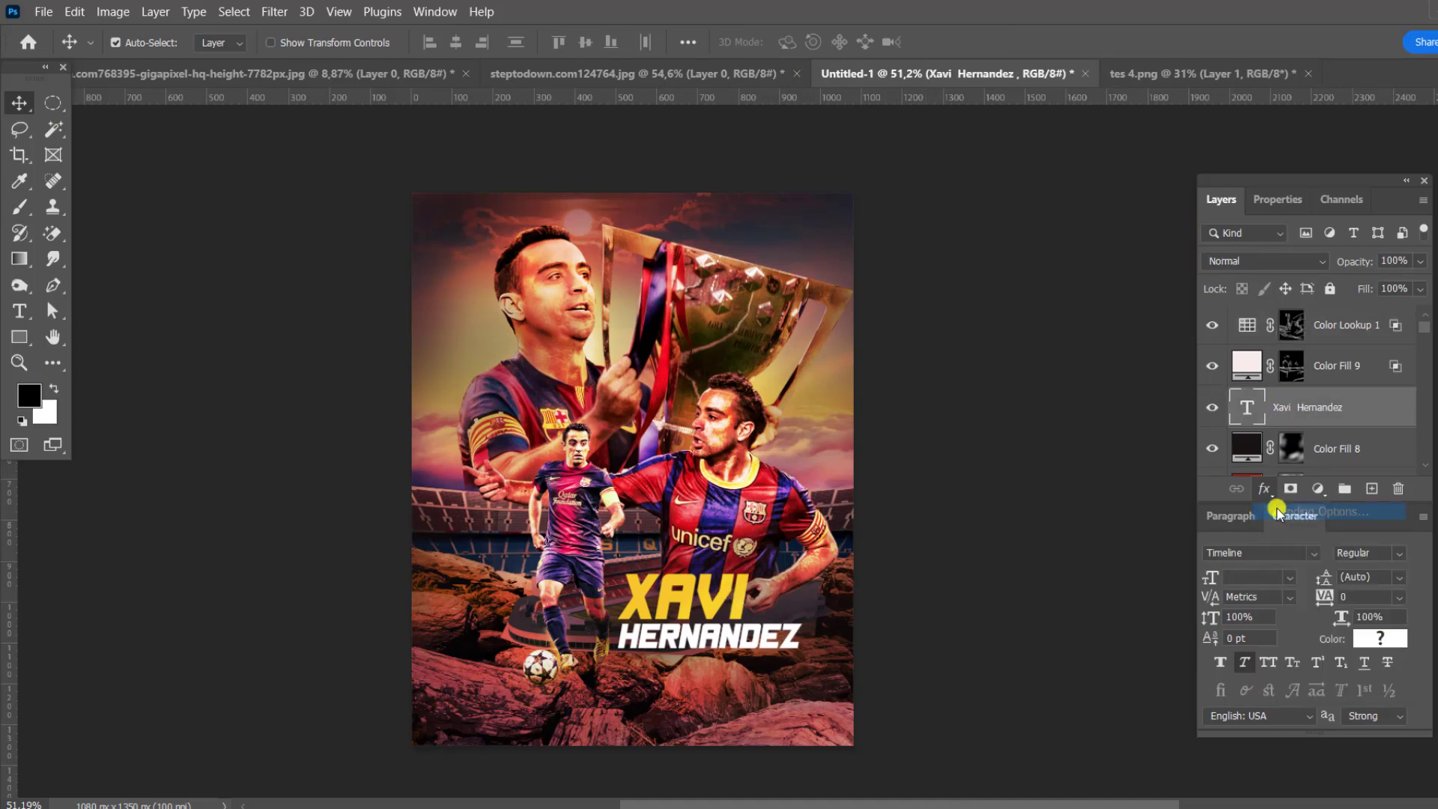
Preview 80s retro and 40 Metal layer styles on the name, then cancel to keep plain text
{"action": "left_click", "coordinate": [1276, 511]}
{"action": "left_click", "coordinate": [928, 310]}
{"action": "left_click", "coordinate": [1165, 467]}
{"action": "left_click", "coordinate": [1285, 529]}
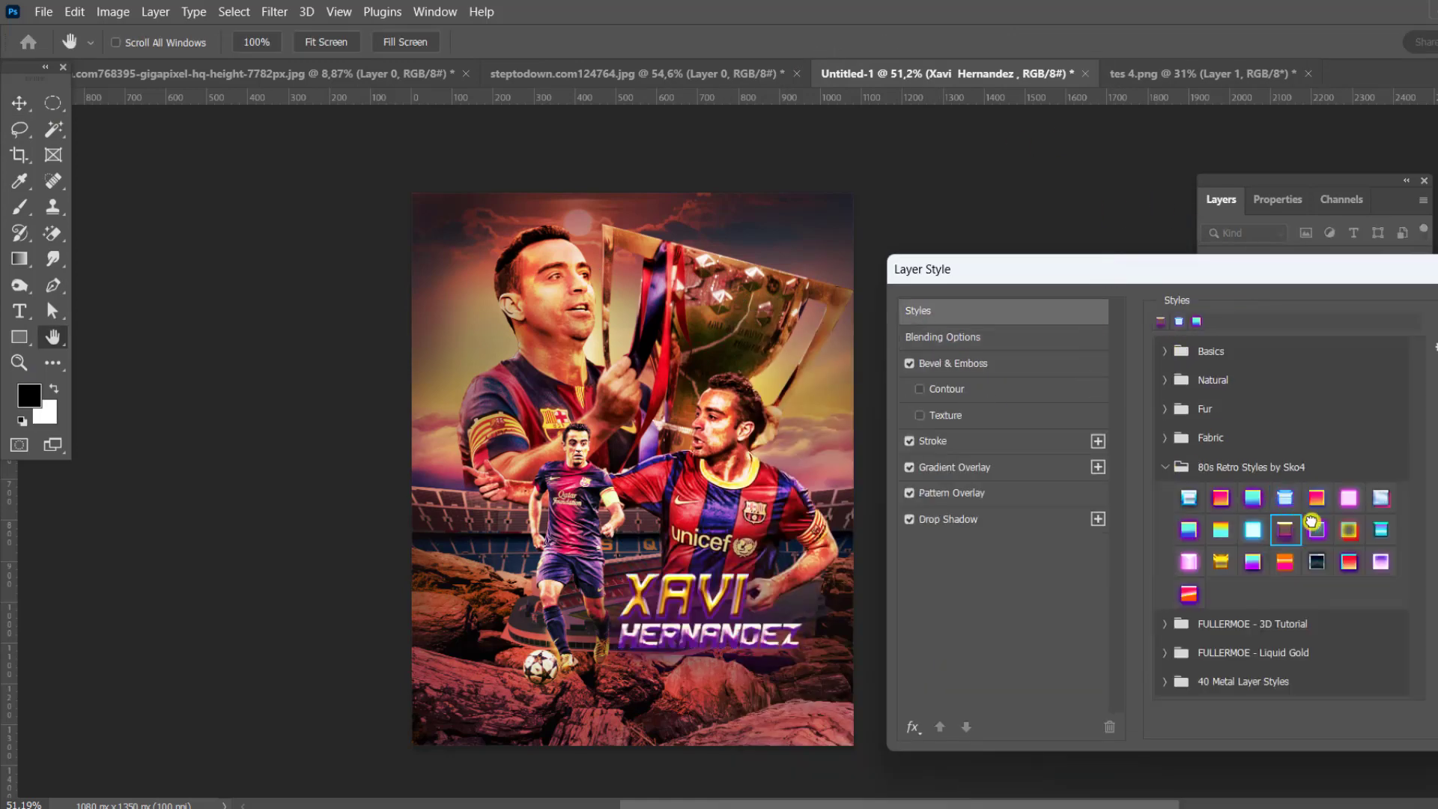
{"action": "left_click", "coordinate": [1165, 467]}
{"action": "left_click", "coordinate": [1190, 554]}
{"action": "left_click", "coordinate": [1181, 524]}
{"action": "left_click", "coordinate": [1221, 616]}
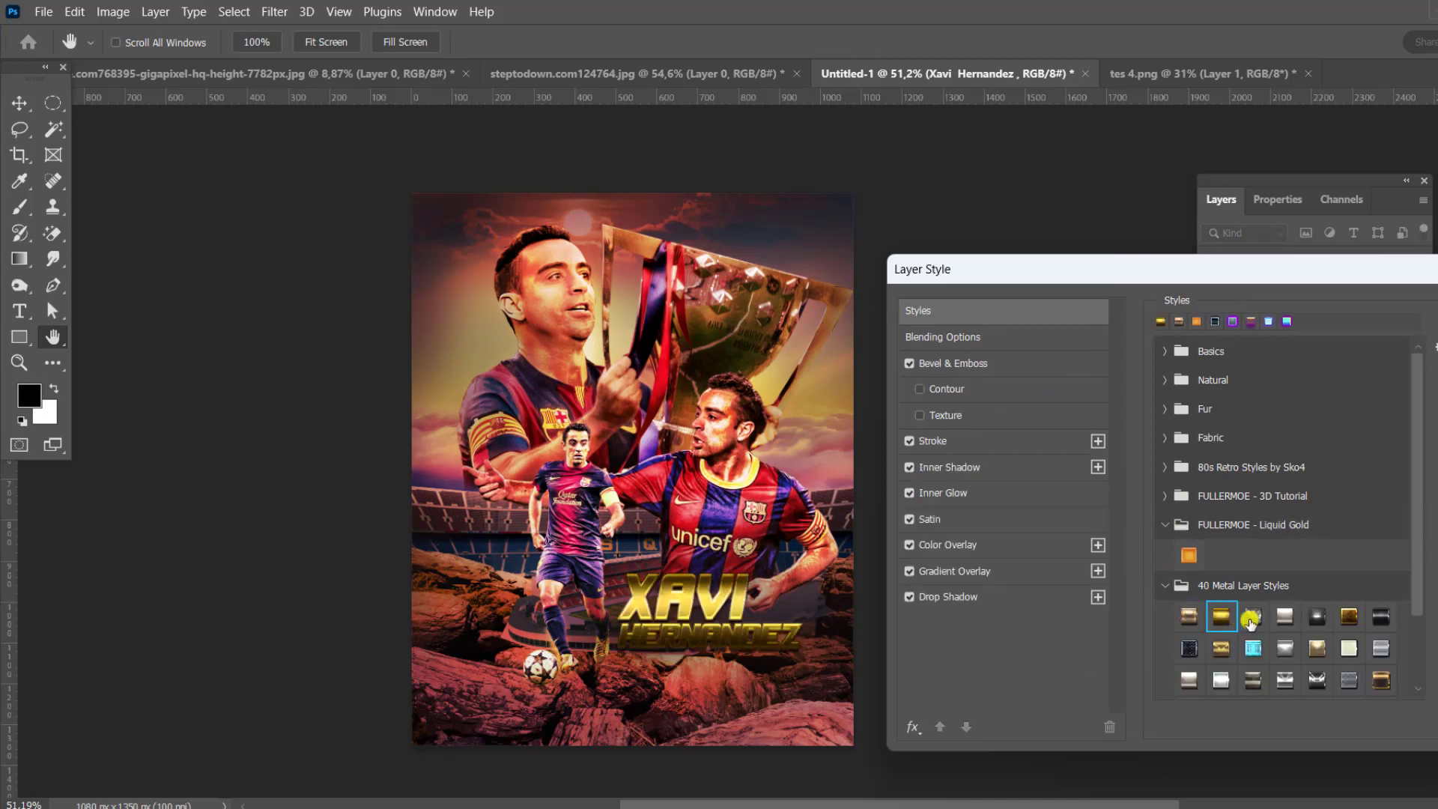
{"action": "left_click", "coordinate": [1189, 679]}
{"action": "left_click", "coordinate": [1381, 680]}
{"action": "left_click", "coordinate": [1381, 648]}
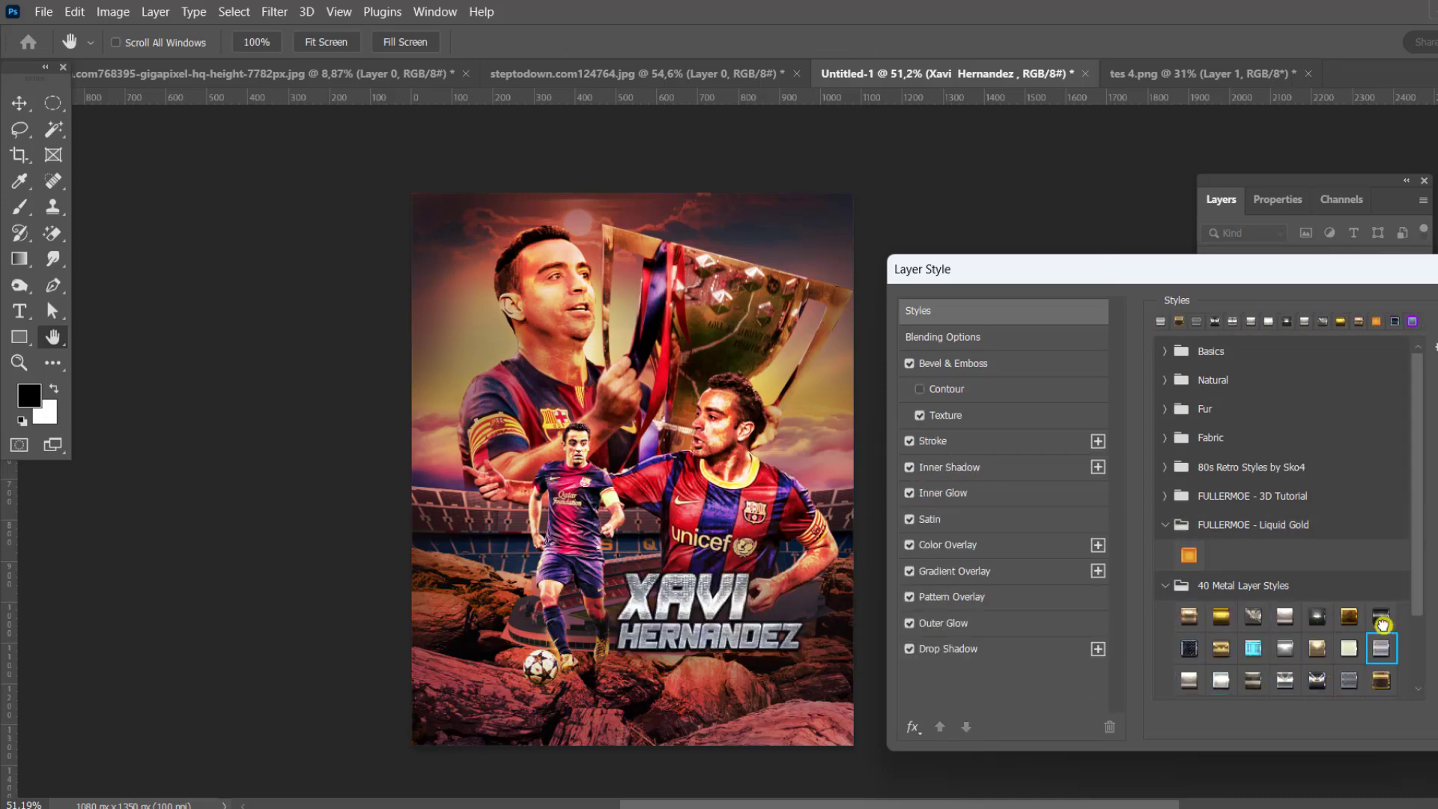
{"action": "left_click", "coordinate": [1279, 652]}
{"action": "key", "text": "Escape"}
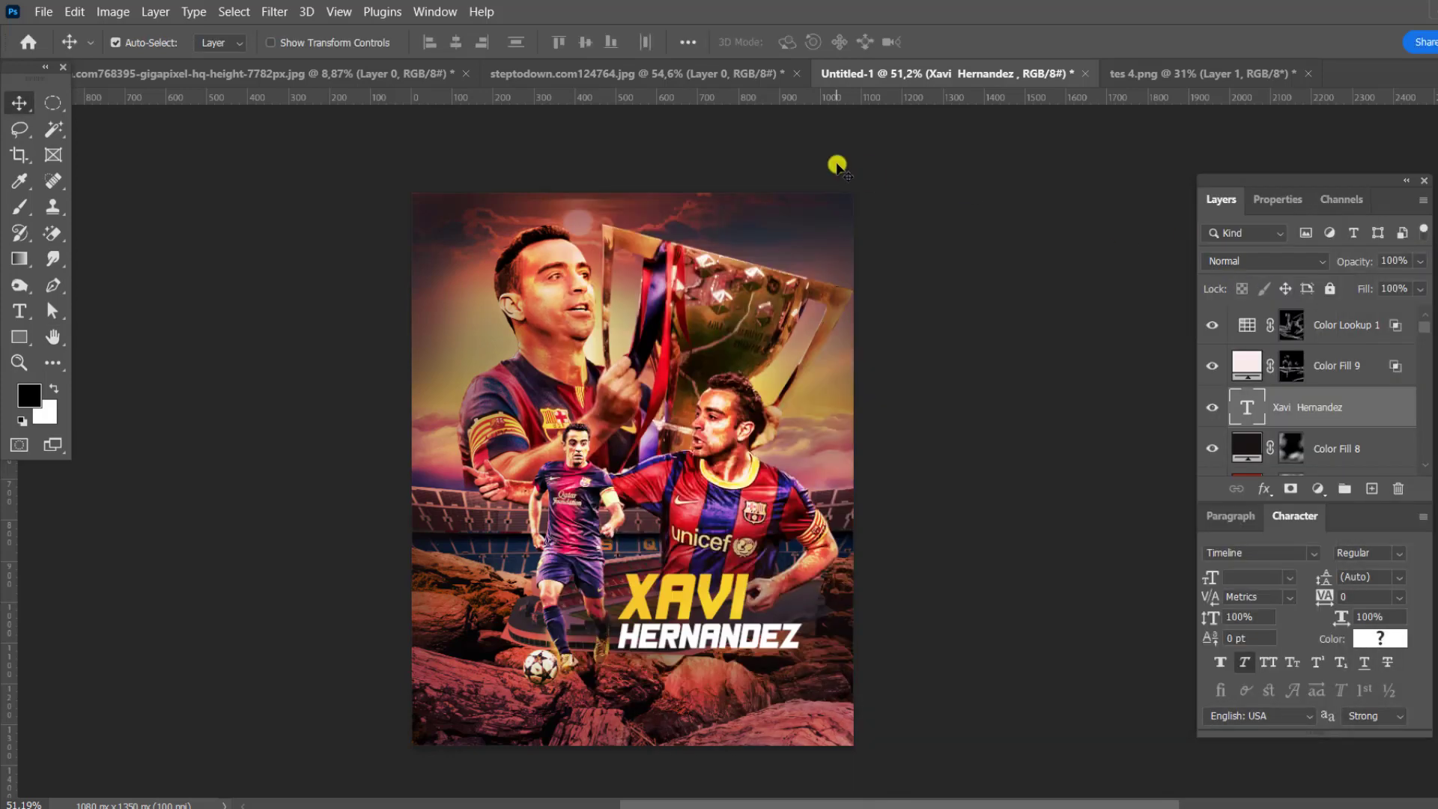
Stamp all visible layers into a merged Layer 12 at the top
{"action": "scroll", "coordinate": [674, 353], "scroll_direction": "down", "scroll_amount": 1}
{"action": "left_click", "coordinate": [1340, 325]}
{"action": "key", "text": "ctrl+shift+alt+e"}
{"action": "left_click", "coordinate": [113, 12]}
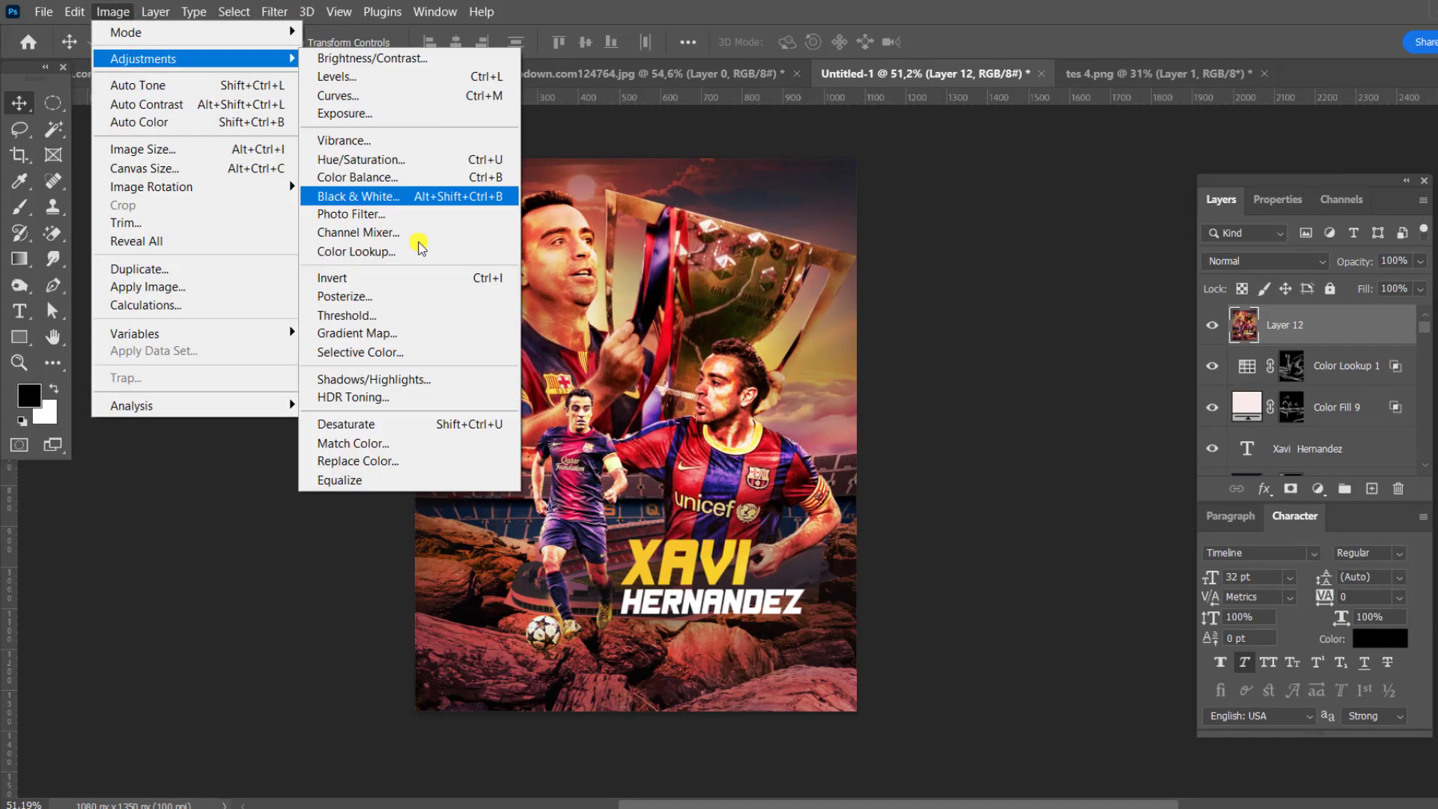
{"action": "left_click", "coordinate": [408, 469]}
Apply Shadows/Highlights: shadow tone 24, radius 4 px, highlight tone 41, colour -24, midtone -27
{"action": "left_click_drag", "start_coordinate": [824, 246], "coordinate": [976, 230]}
{"action": "left_click_drag", "start_coordinate": [1050, 294], "coordinate": [1020, 294]}
{"action": "left_click_drag", "start_coordinate": [1003, 418], "coordinate": [1058, 449]}
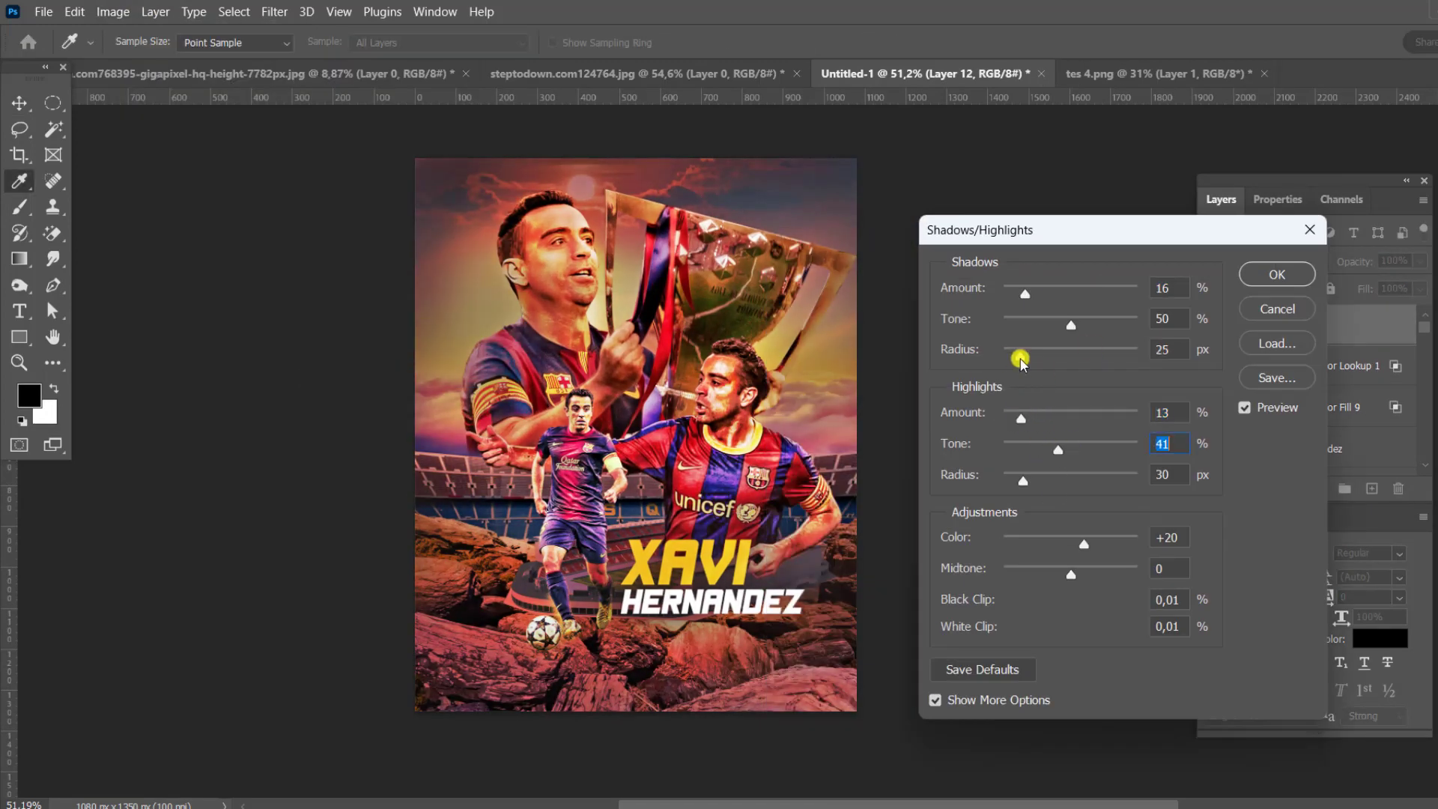
{"action": "left_click_drag", "start_coordinate": [1023, 356], "coordinate": [1007, 356]}
{"action": "left_click_drag", "start_coordinate": [1071, 325], "coordinate": [1035, 325]}
{"action": "left_click_drag", "start_coordinate": [1040, 541], "coordinate": [1054, 540]}
{"action": "left_click_drag", "start_coordinate": [1071, 574], "coordinate": [1053, 571]}
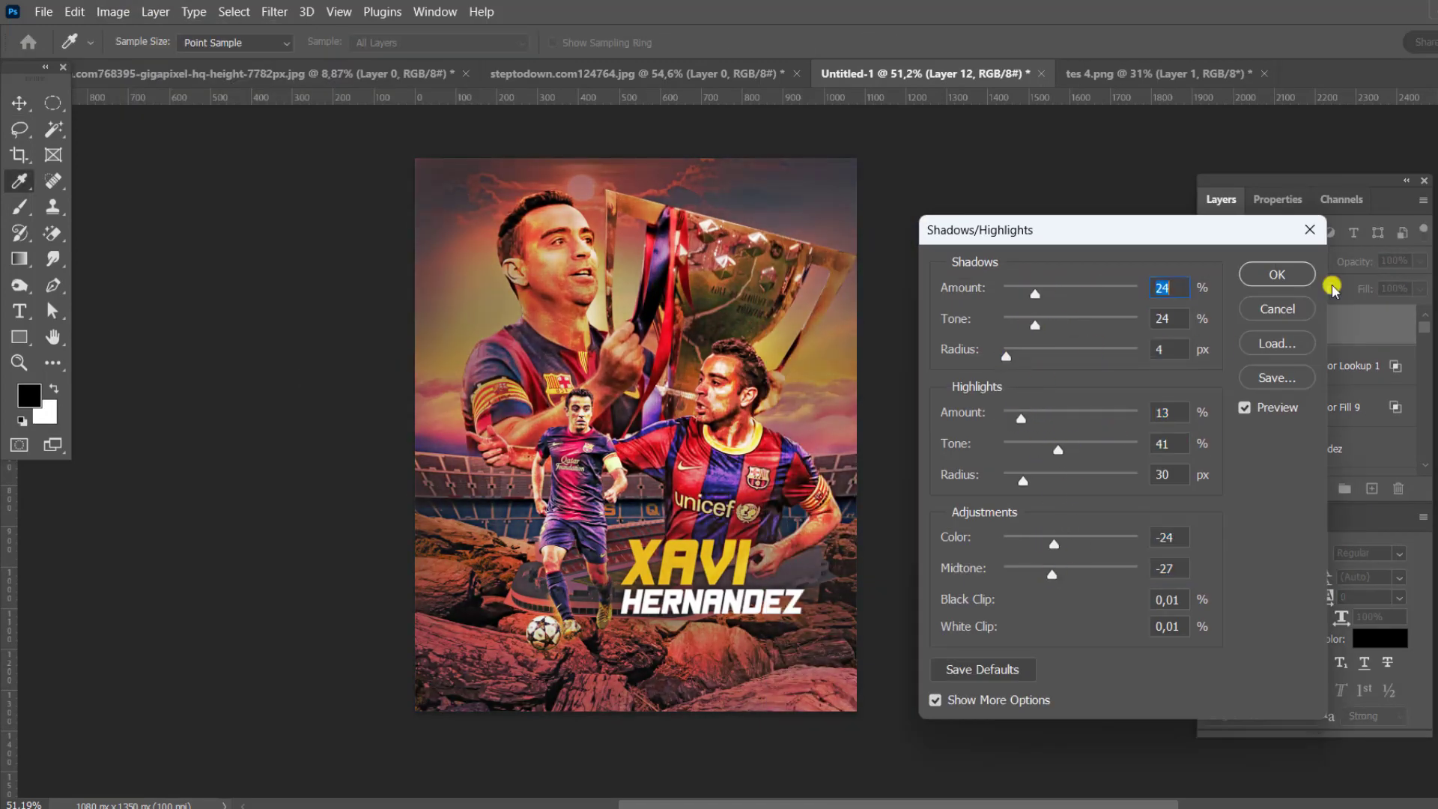
{"action": "left_click", "coordinate": [1277, 274]}
{"action": "scroll", "coordinate": [824, 374], "scroll_direction": "up", "scroll_amount": 1}
{"action": "key", "text": "v"}
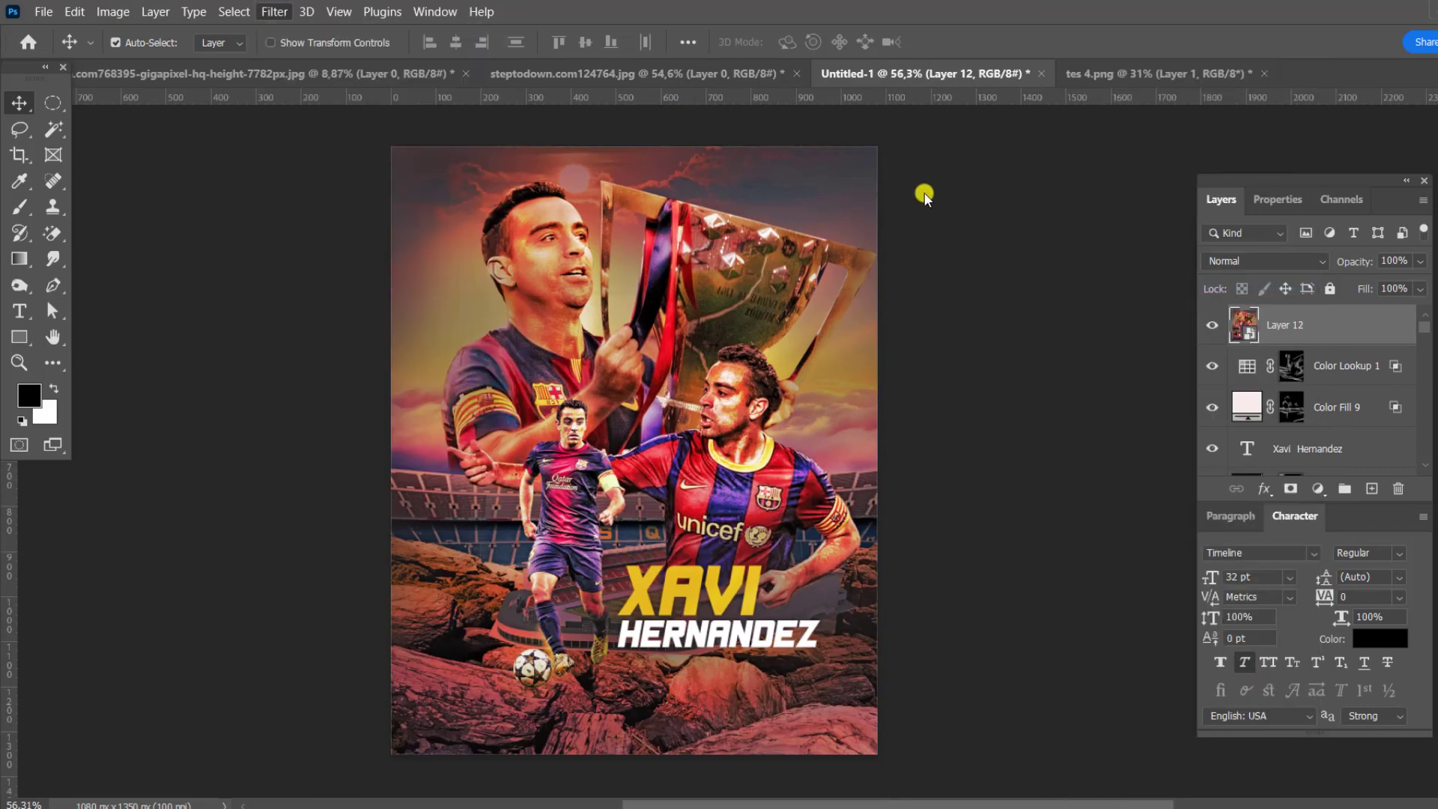
{"action": "key", "text": "shift+ctrl+a"}
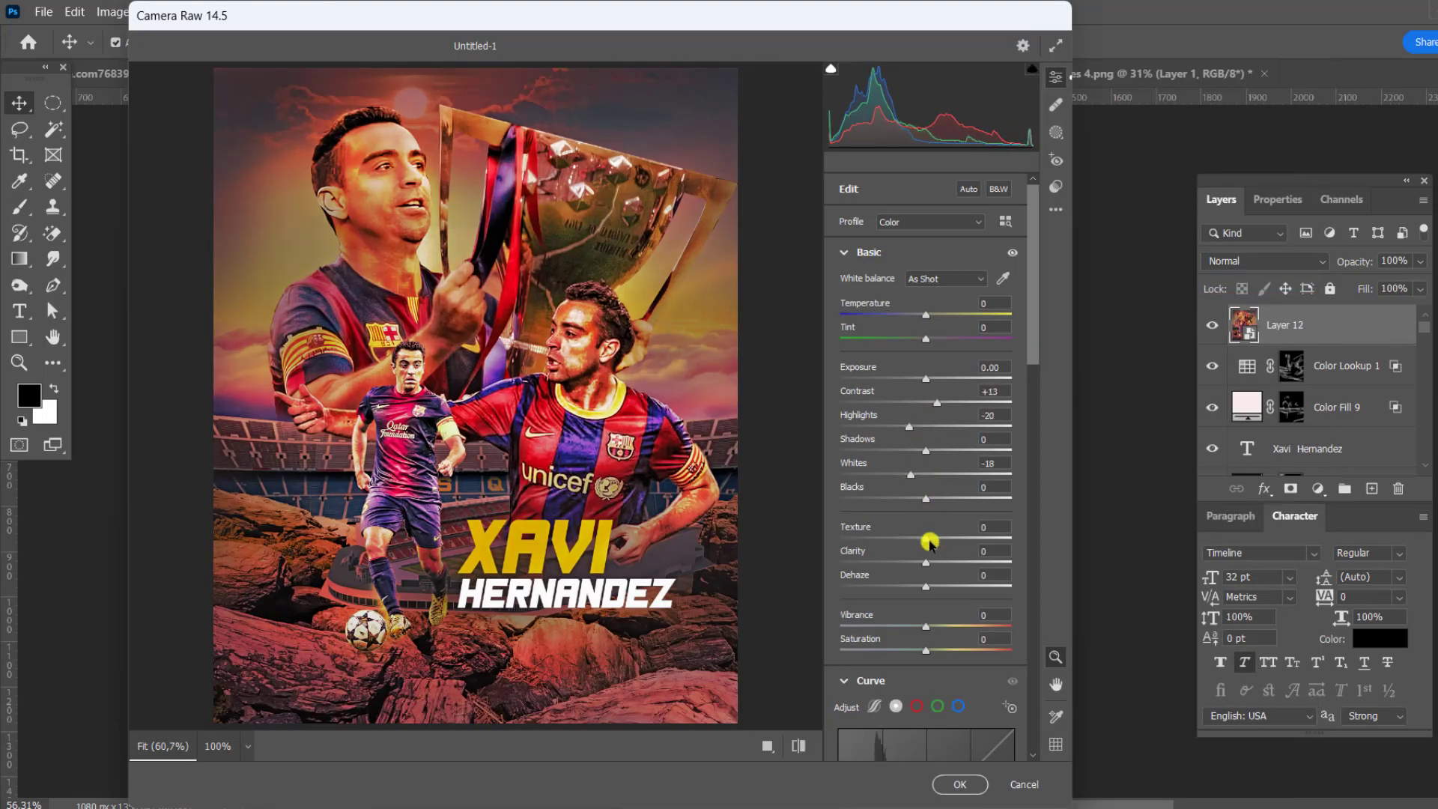
Darken the merged poster with a lowered curve point in Camera Raw
{"action": "left_click_drag", "start_coordinate": [946, 563], "coordinate": [901, 562]}
{"action": "scroll", "coordinate": [911, 629], "scroll_direction": "down", "scroll_amount": 1}
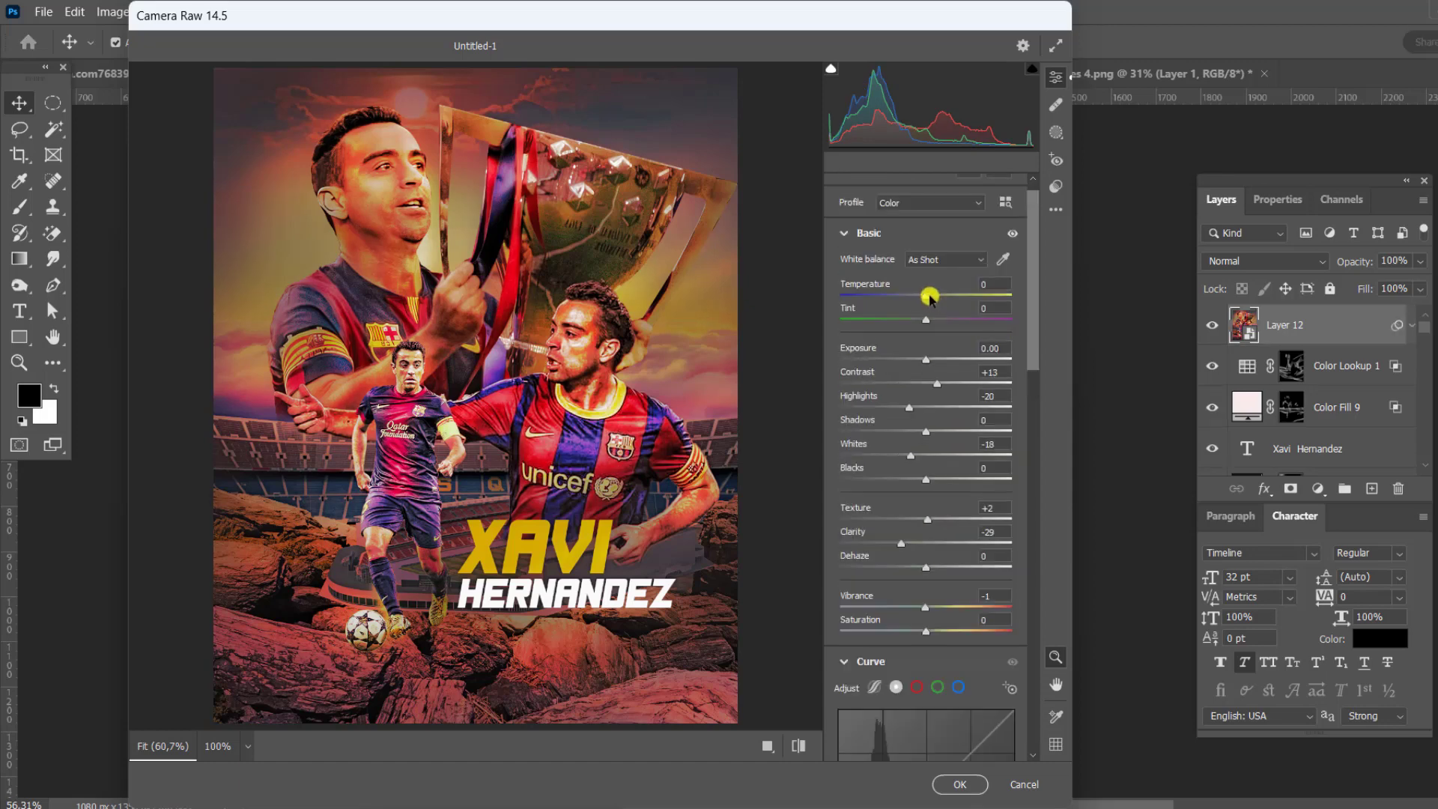
{"action": "left_click_drag", "start_coordinate": [926, 294], "coordinate": [901, 299]}
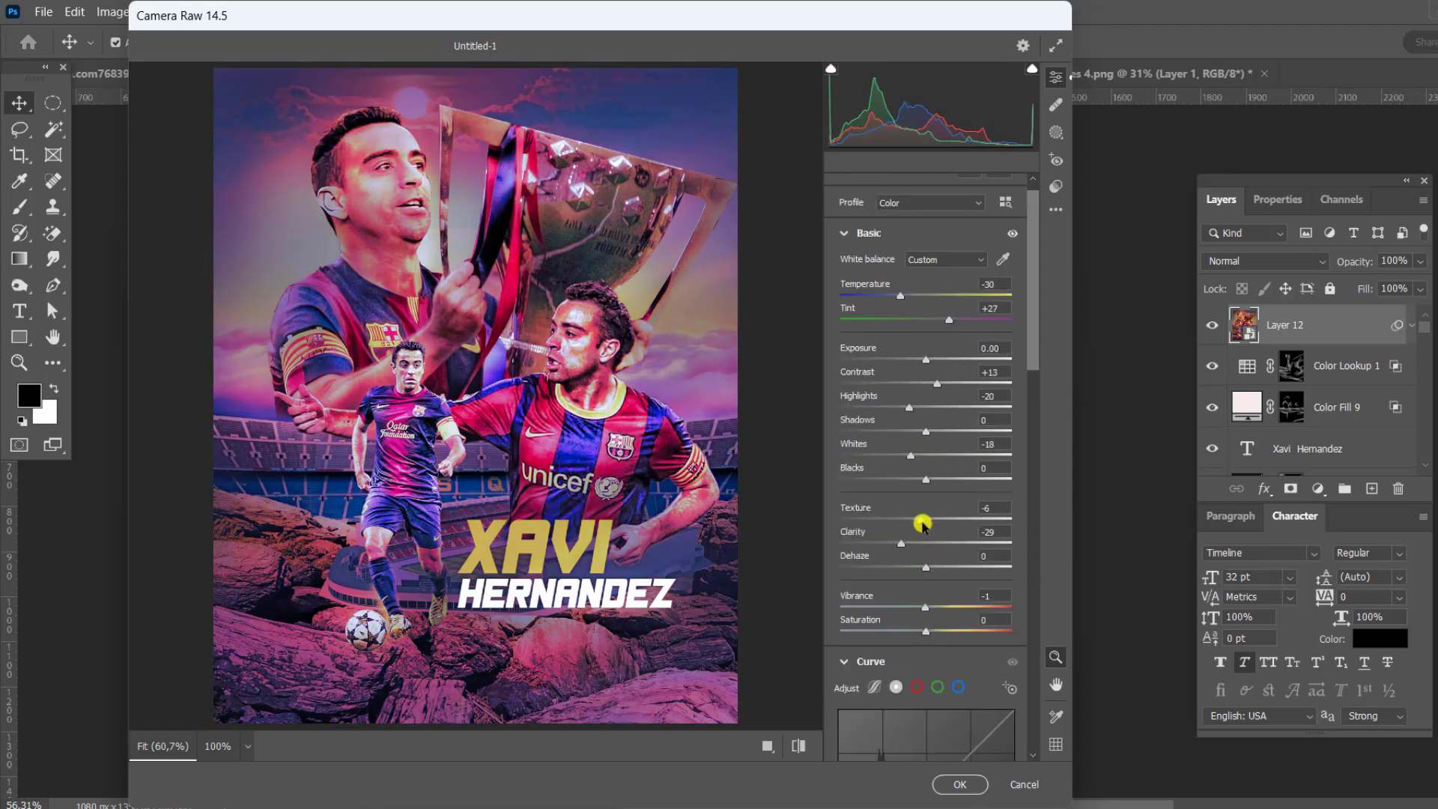
{"action": "scroll", "coordinate": [922, 524], "scroll_direction": "down", "scroll_amount": 5}
{"action": "left_click_drag", "start_coordinate": [901, 439], "coordinate": [901, 452]}
{"action": "mouse_move", "coordinate": [949, 395]}
{"action": "left_mouse_down"}
{"action": "mouse_move", "coordinate": [940, 430]}
{"action": "mouse_move", "coordinate": [951, 402]}
{"action": "mouse_move", "coordinate": [953, 420]}
{"action": "mouse_move", "coordinate": [919, 463]}
{"action": "mouse_move", "coordinate": [910, 451]}
{"action": "left_mouse_up"}
{"action": "left_click", "coordinate": [1012, 277]}
{"action": "key", "text": "Return"}
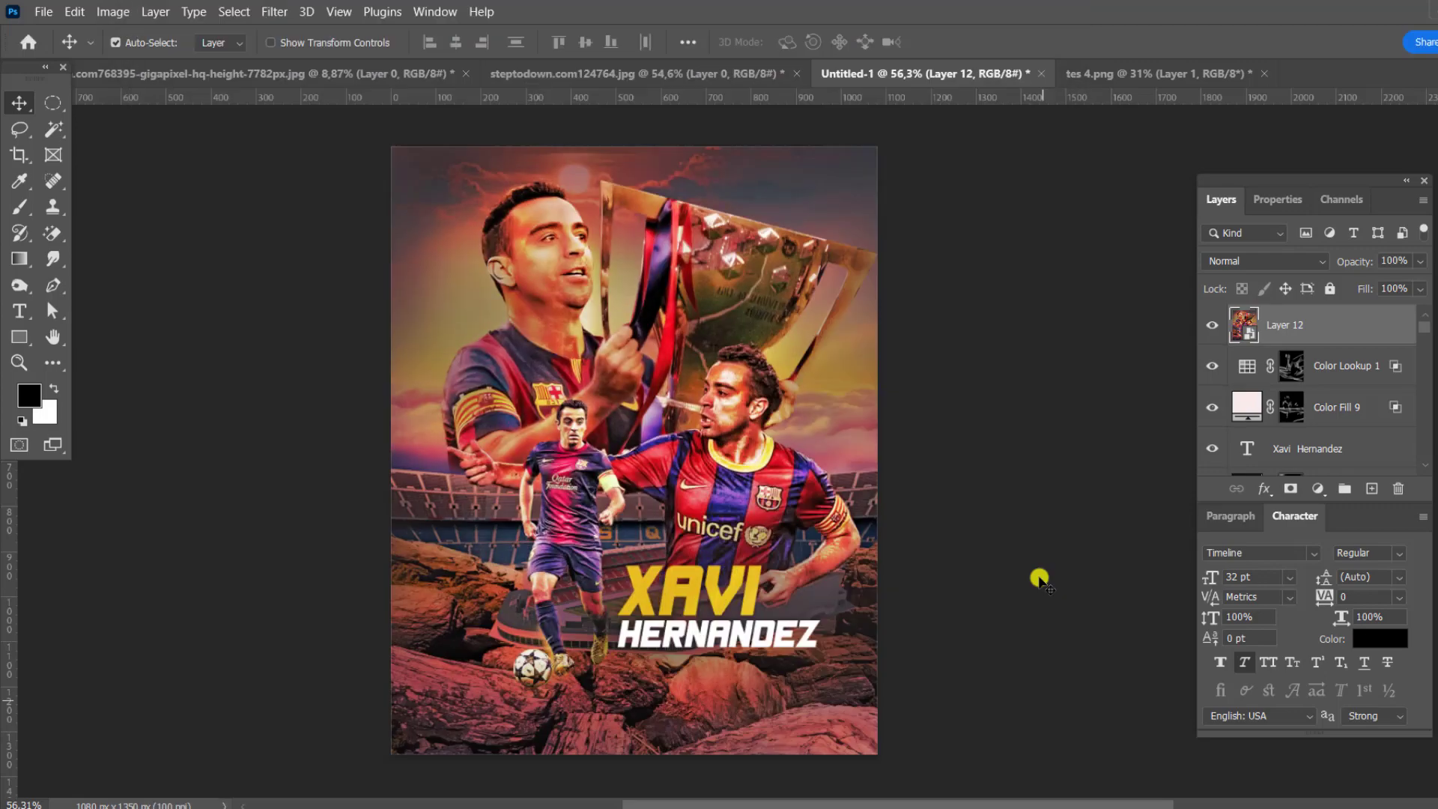
In Camera Raw set luminance reds -21, yellows -18, magentas -8, and grade midtones and highlights
{"action": "left_click", "coordinate": [290, 12]}
{"action": "left_click", "coordinate": [322, 135]}
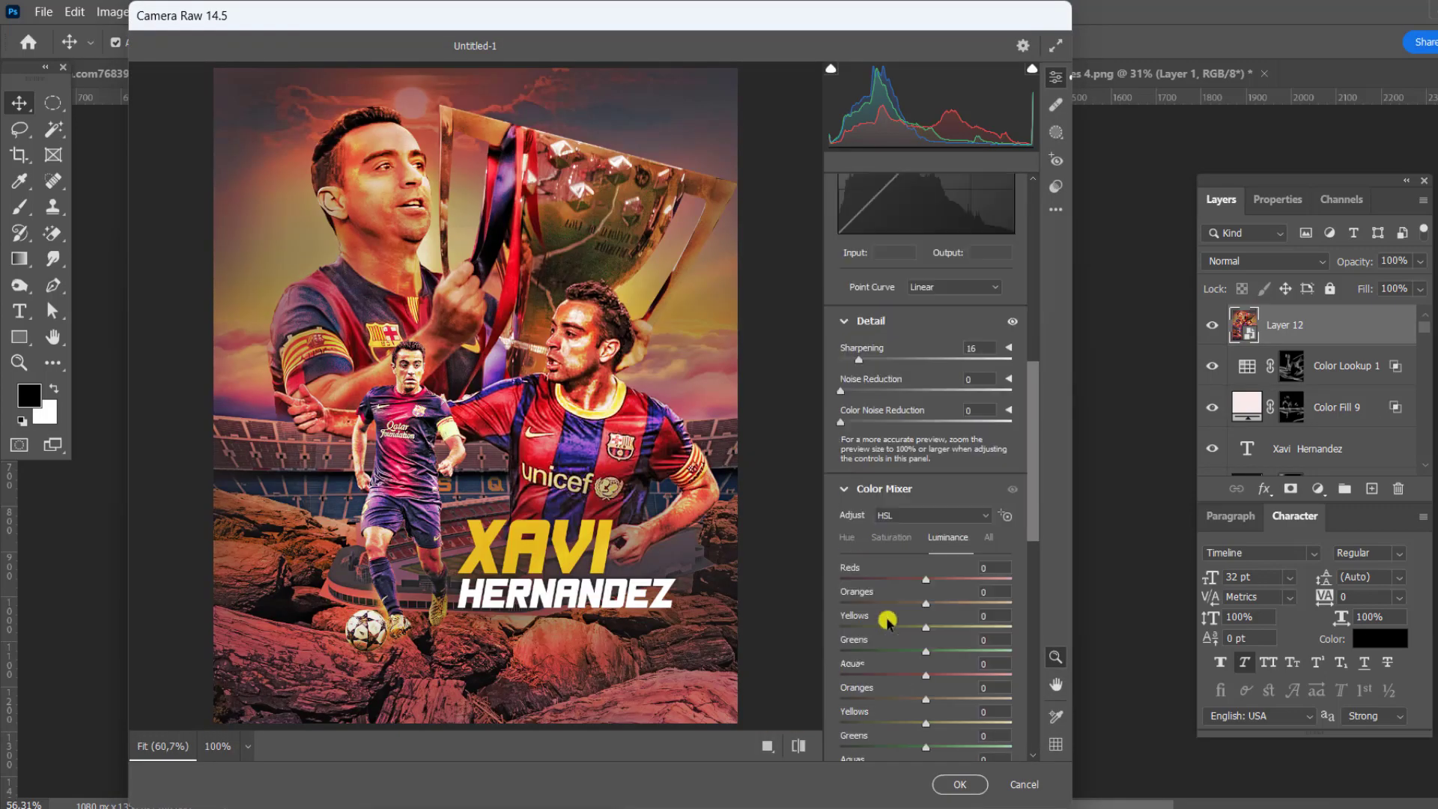
{"action": "left_click_drag", "start_coordinate": [937, 584], "coordinate": [907, 580]}
{"action": "left_click_drag", "start_coordinate": [924, 629], "coordinate": [911, 627]}
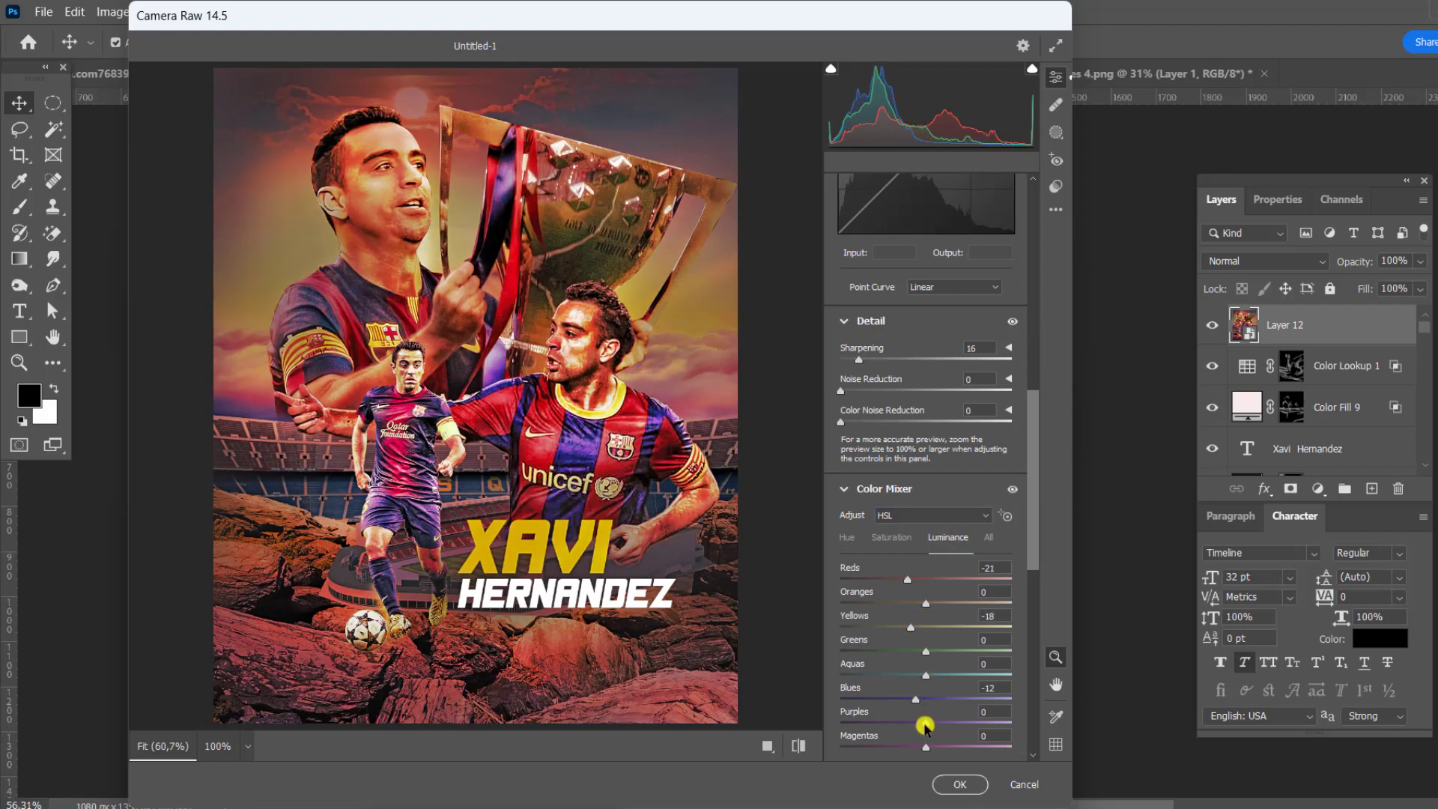
{"action": "left_click_drag", "start_coordinate": [905, 748], "coordinate": [918, 748]}
{"action": "scroll", "coordinate": [918, 599], "scroll_direction": "down", "scroll_amount": 5}
{"action": "left_click_drag", "start_coordinate": [925, 550], "coordinate": [918, 561]}
{"action": "left_click_drag", "start_coordinate": [873, 679], "coordinate": [872, 656]}
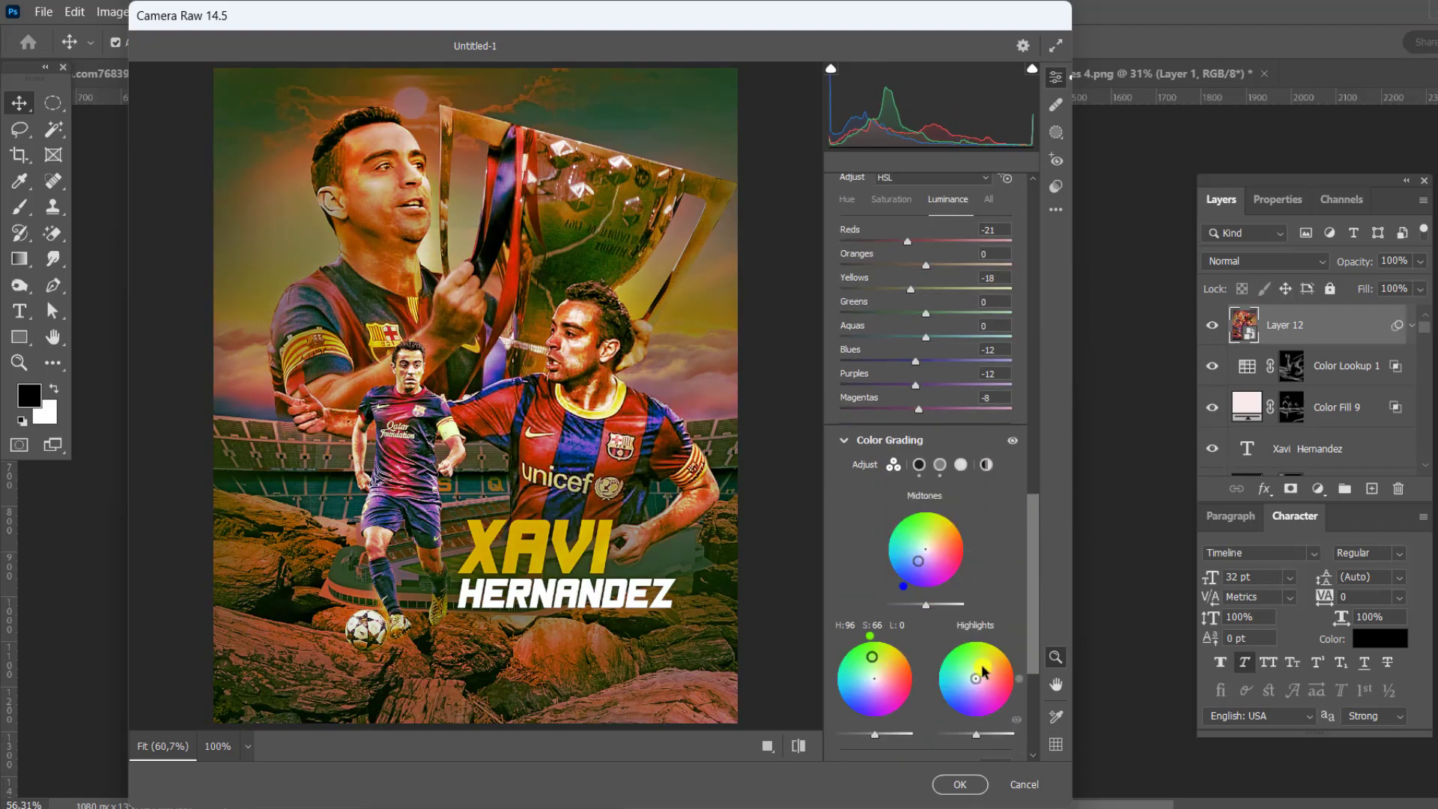
Shift the red primary hue in Camera Raw's Calibration settings
{"action": "scroll", "coordinate": [973, 659], "scroll_direction": "up", "scroll_amount": 10}
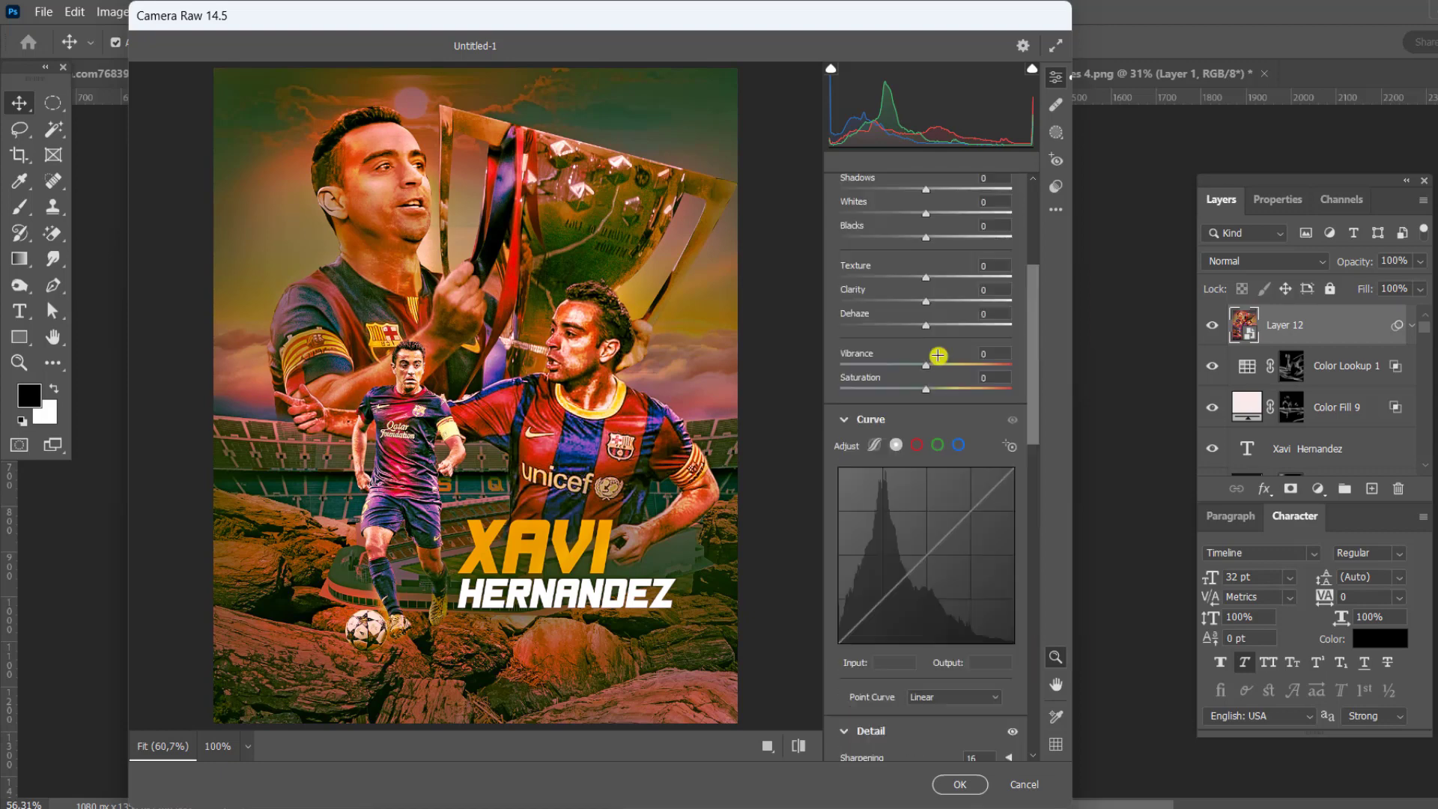
{"action": "scroll", "coordinate": [928, 374], "scroll_direction": "down", "scroll_amount": 5}
{"action": "scroll", "coordinate": [918, 408], "scroll_direction": "down", "scroll_amount": 5}
{"action": "scroll", "coordinate": [899, 450], "scroll_direction": "down", "scroll_amount": 5}
{"action": "left_click", "coordinate": [854, 745]}
{"action": "mouse_move", "coordinate": [926, 577]}
{"action": "left_mouse_down"}
{"action": "mouse_move", "coordinate": [913, 581]}
{"action": "mouse_move", "coordinate": [941, 603]}
{"action": "left_mouse_up"}
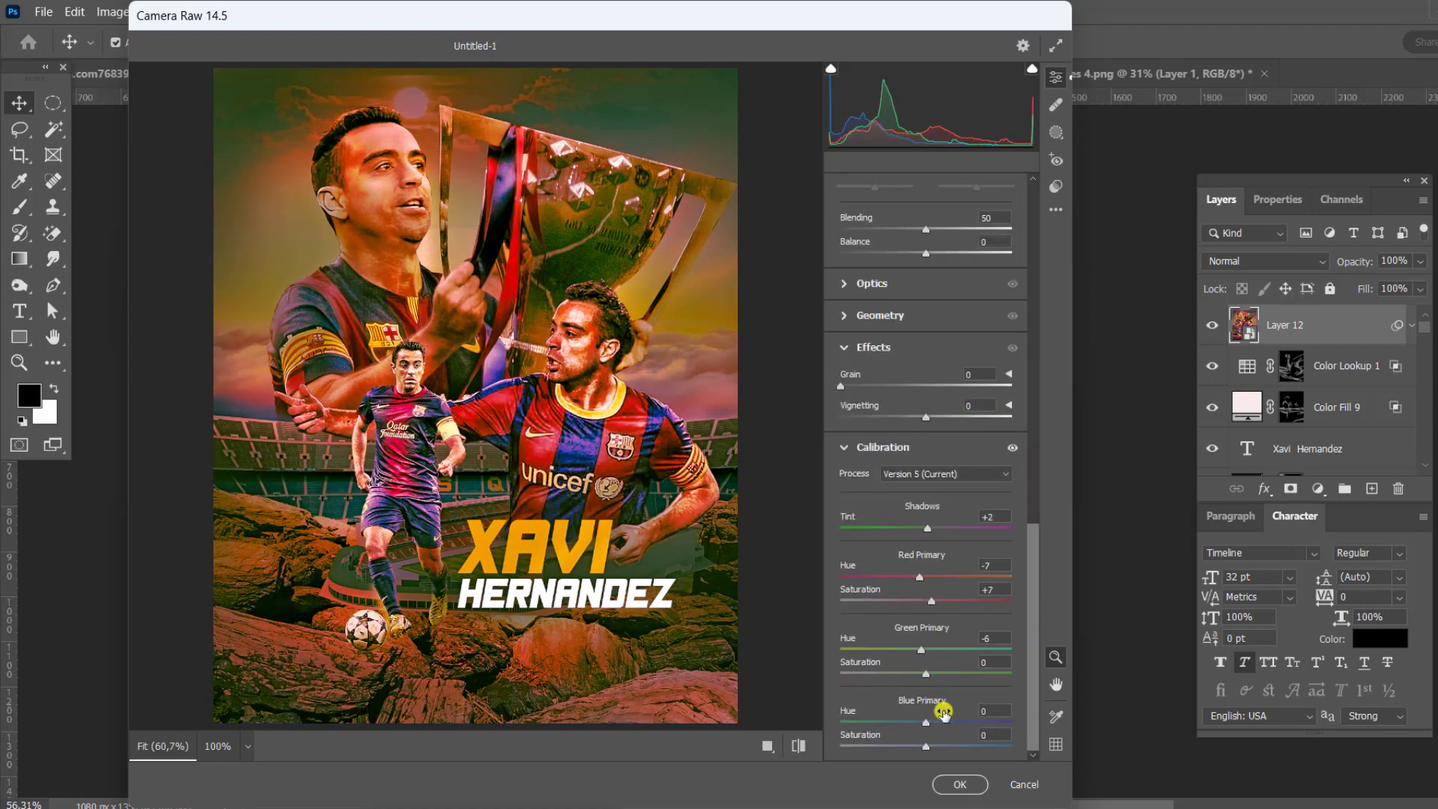
Apply the PD01 Yellow preset and commit the Camera Raw smart filter
{"action": "left_click", "coordinate": [1056, 209]}
{"action": "scroll", "coordinate": [1032, 222], "scroll_direction": "up", "scroll_amount": 10}
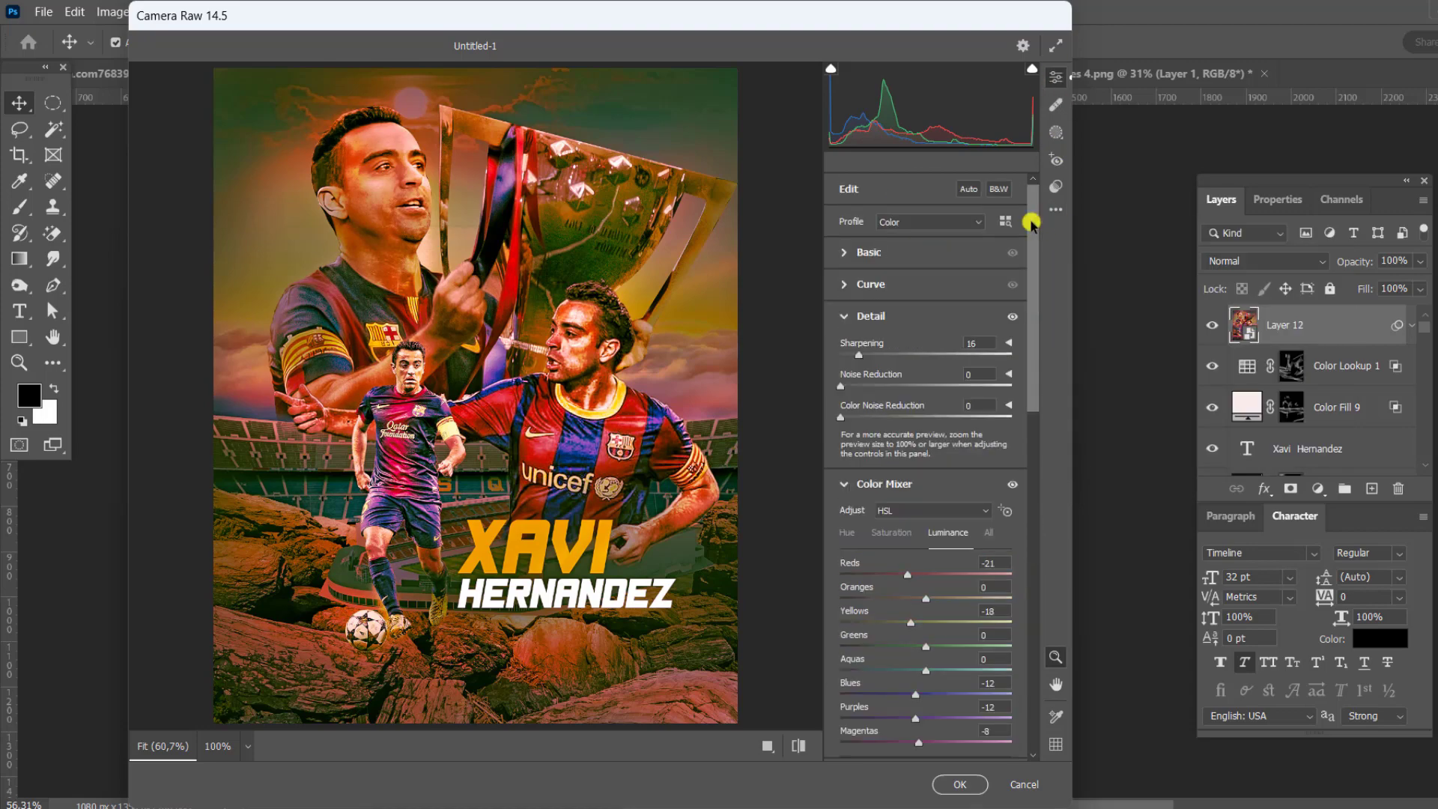
{"action": "left_click", "coordinate": [1056, 188]}
{"action": "left_click", "coordinate": [898, 348]}
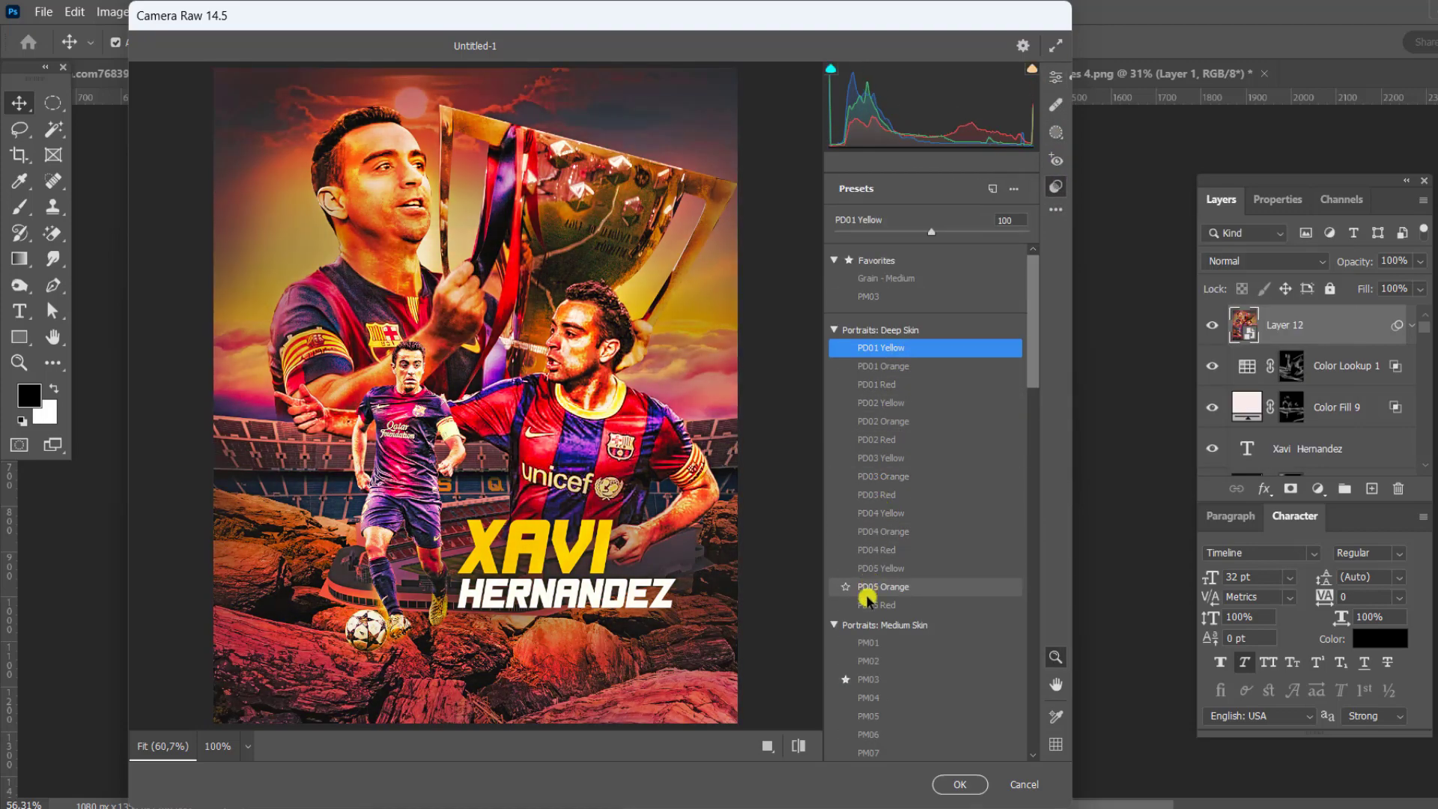
{"action": "left_click", "coordinate": [960, 783]}
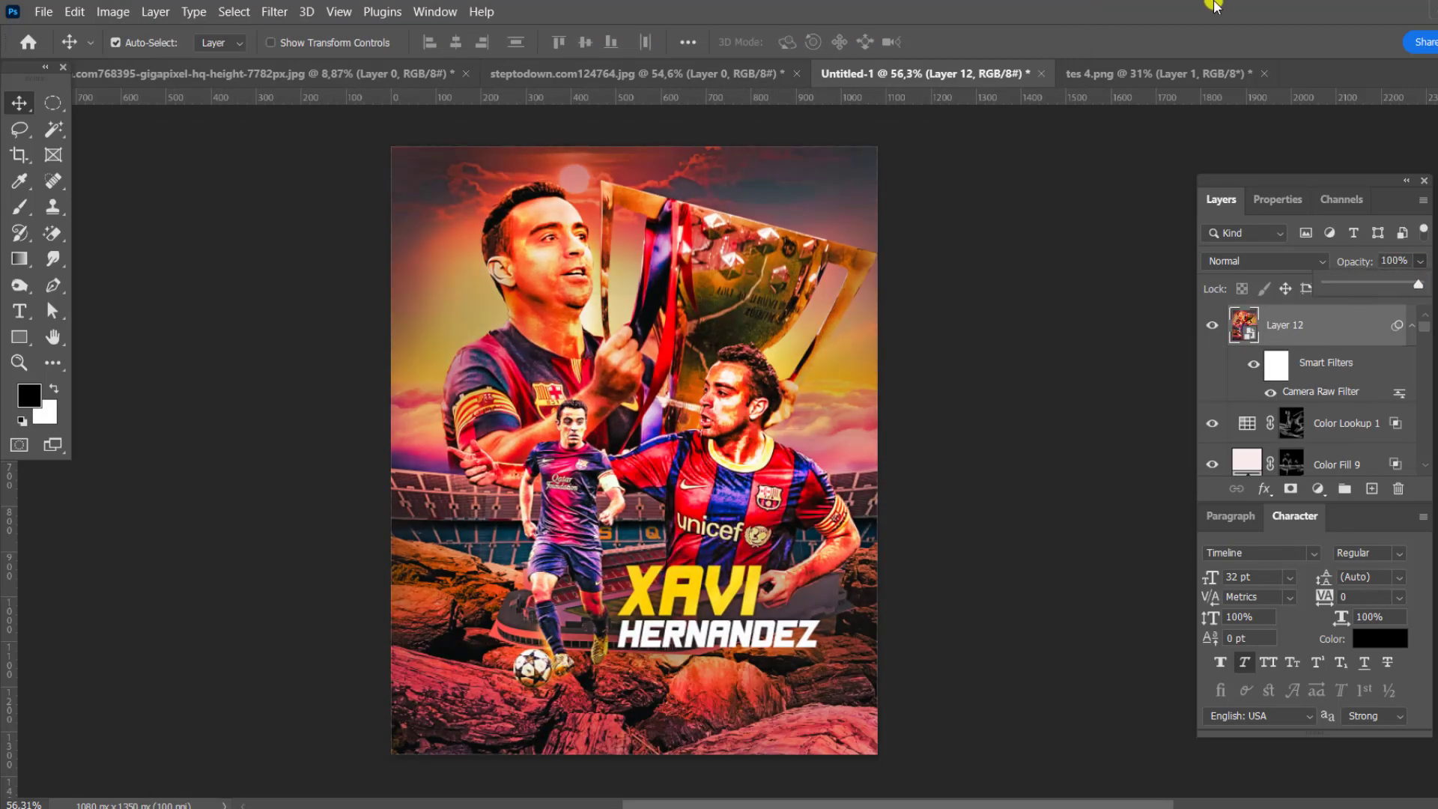
{"action": "left_click", "coordinate": [1271, 390]}
{"action": "left_click", "coordinate": [987, 275]}
{"action": "scroll", "coordinate": [363, 190], "scroll_direction": "up", "scroll_amount": 1, "text": "alt"}
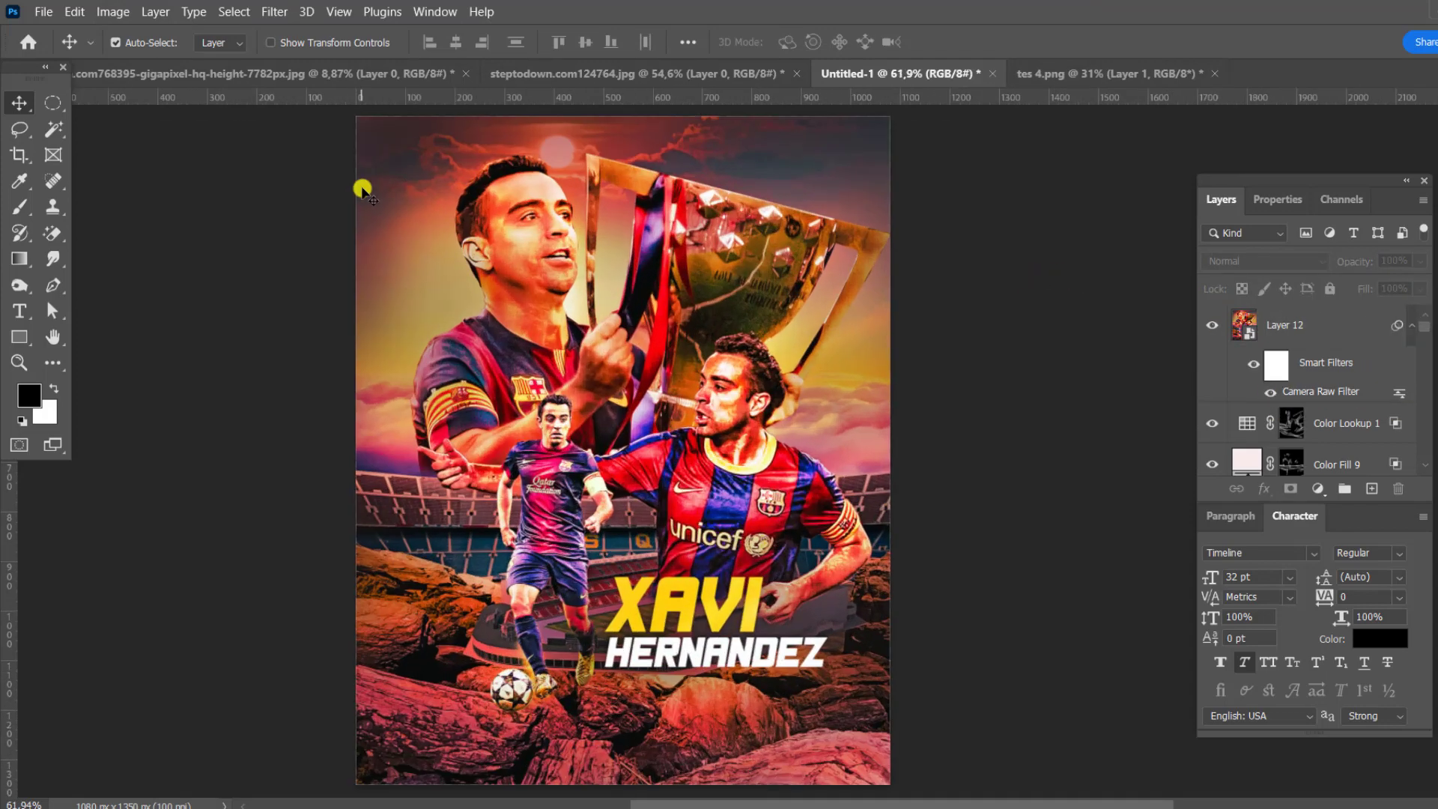